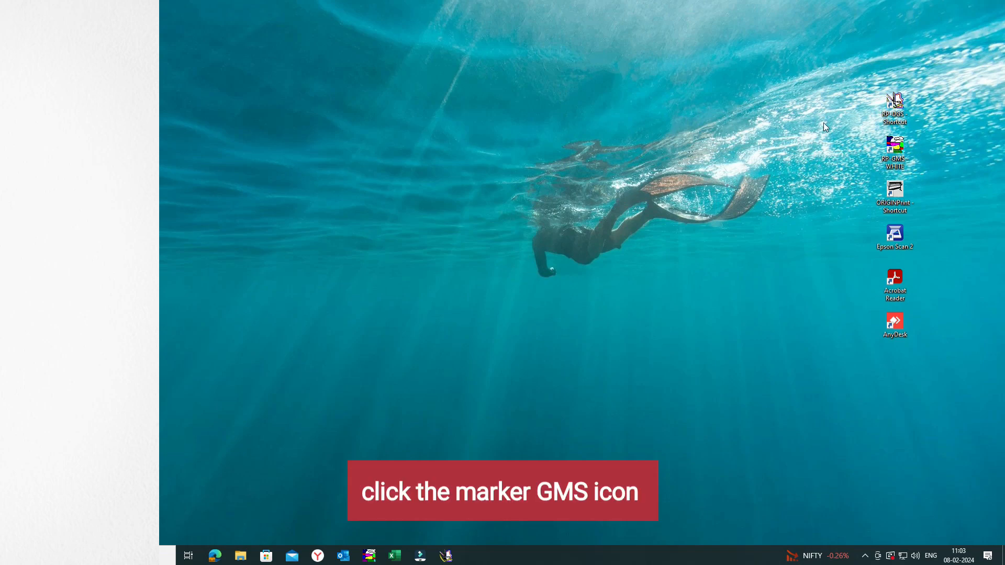
Launch Richpeace GMS and define a new marker 56 inches wide and 20 m long.
double_click(897, 150)
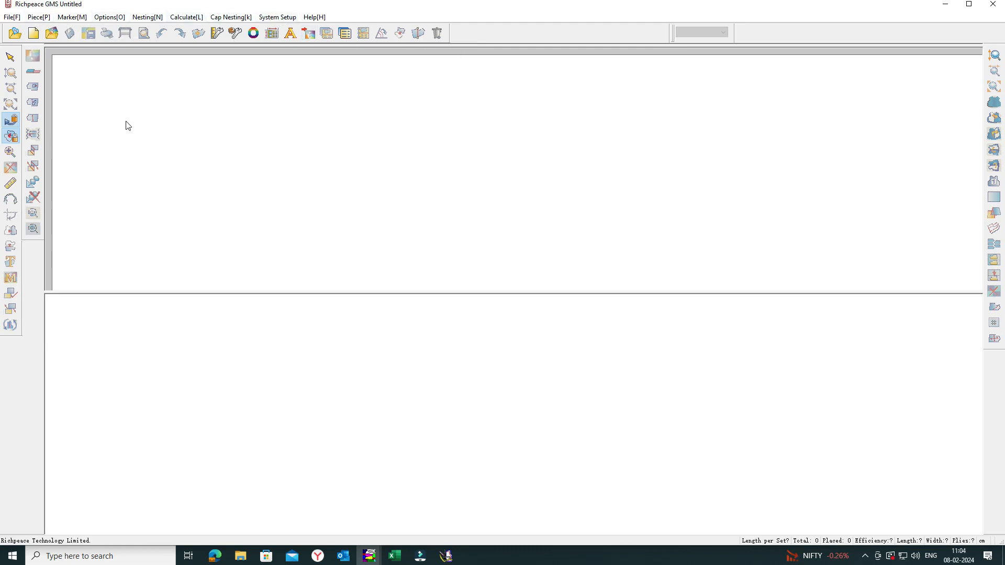
left_click(14, 37)
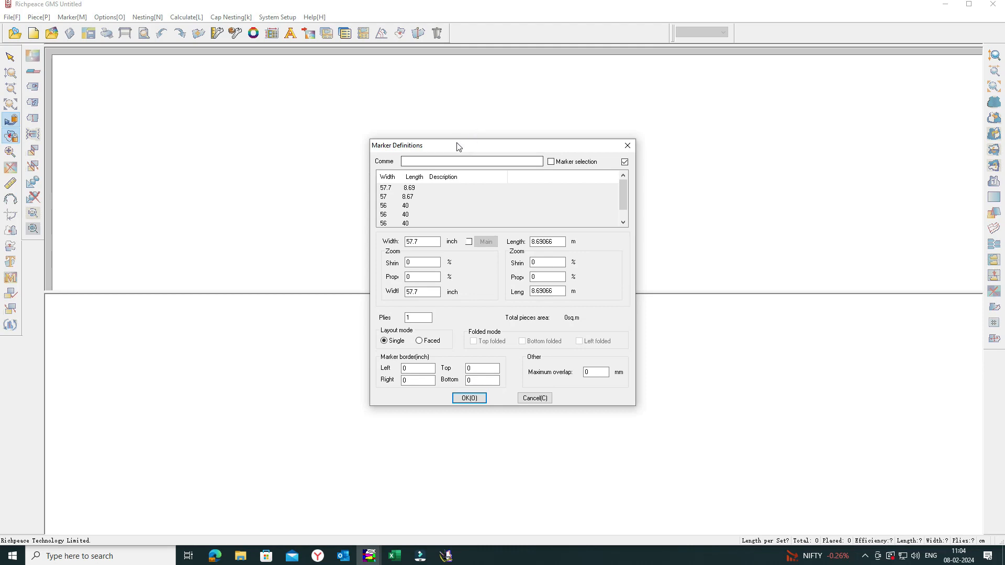
left_click_drag(455, 146, 481, 127)
left_click(455, 213)
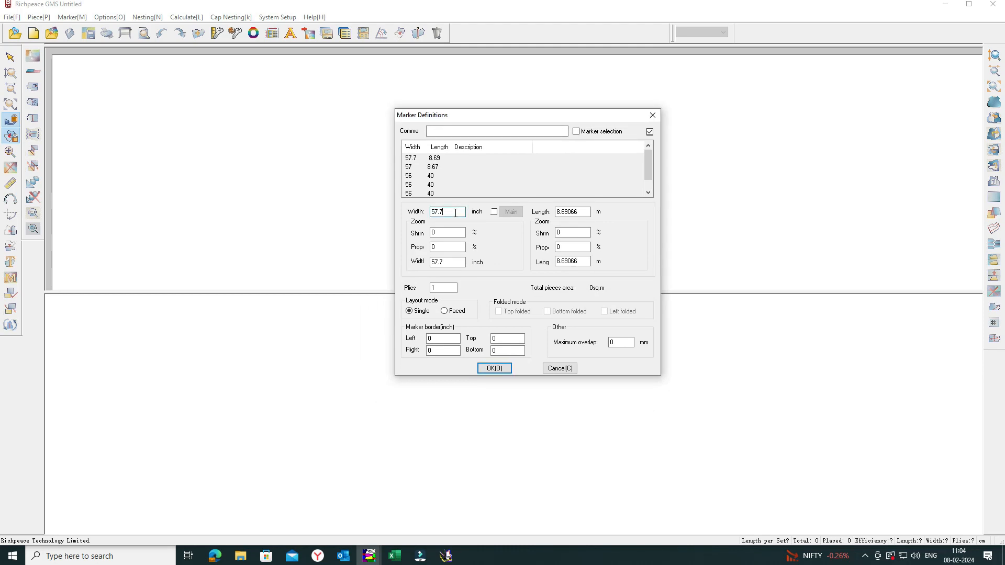
type("56")
left_click(583, 213)
key("BackSpace")
key("BackSpace")
key("BackSpace")
key("BackSpace")
type("20")
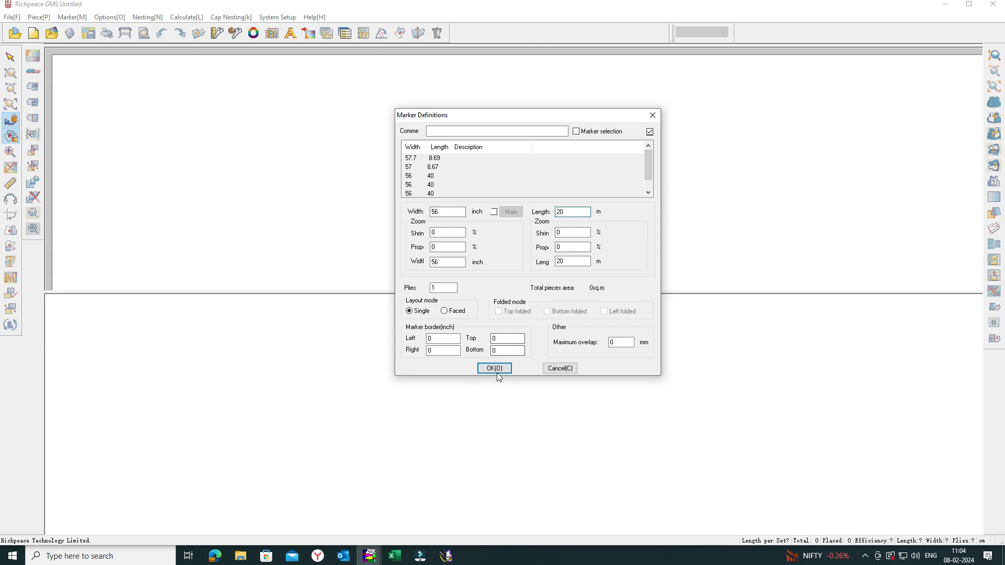
left_click(495, 368)
Load the pattern file DUBBAL POKET SHIRT.DGS from the folder D:\2023\DEVLOP NEW PATTERN.
left_click_drag(479, 200, 526, 151)
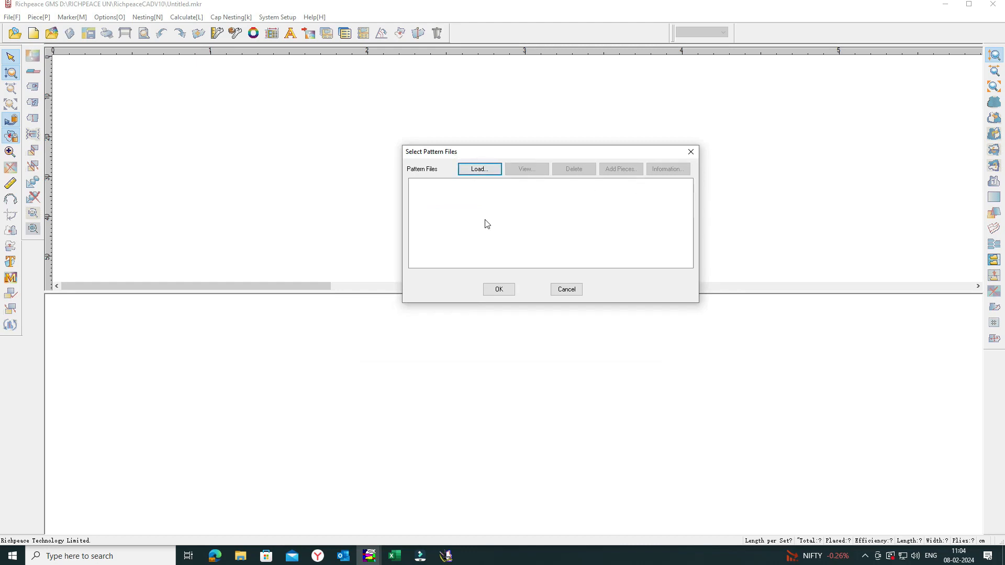
left_click(479, 169)
left_click(543, 106)
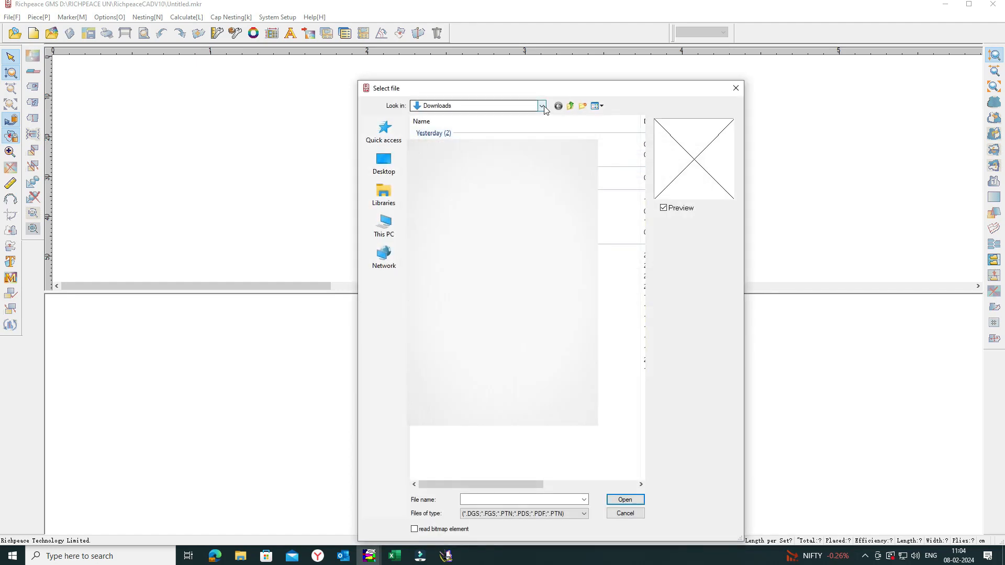
left_click(543, 107)
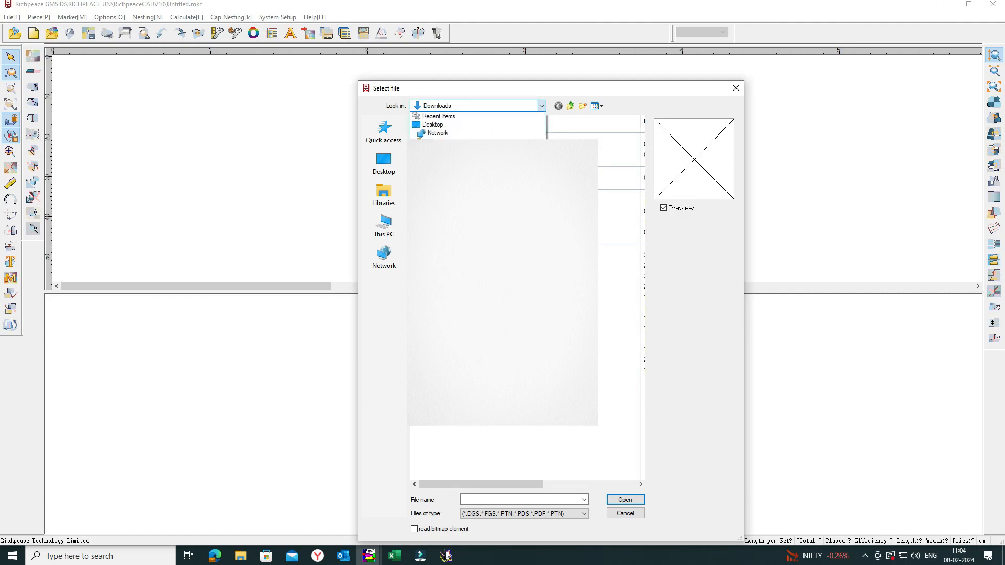
double_click(612, 223)
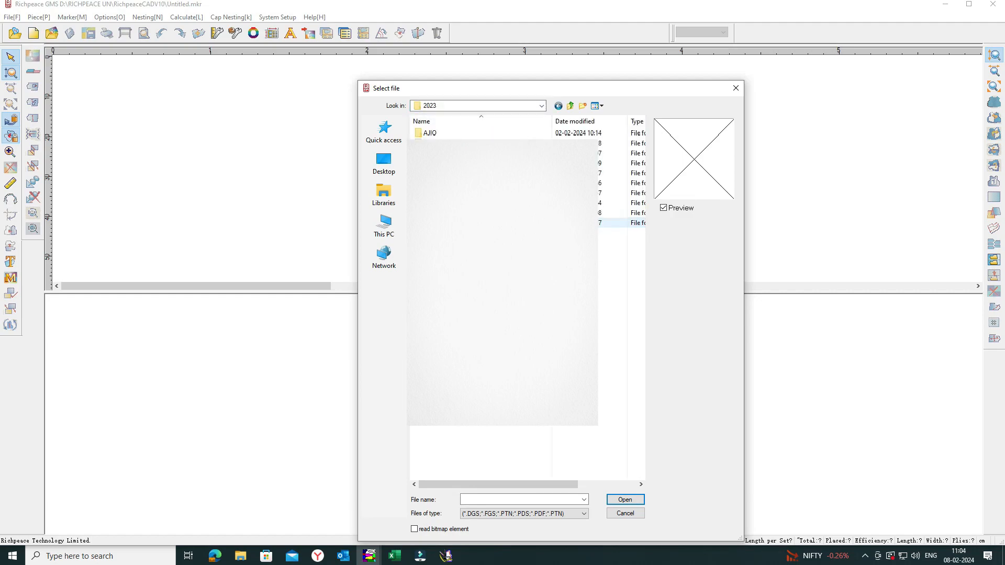
double_click(612, 173)
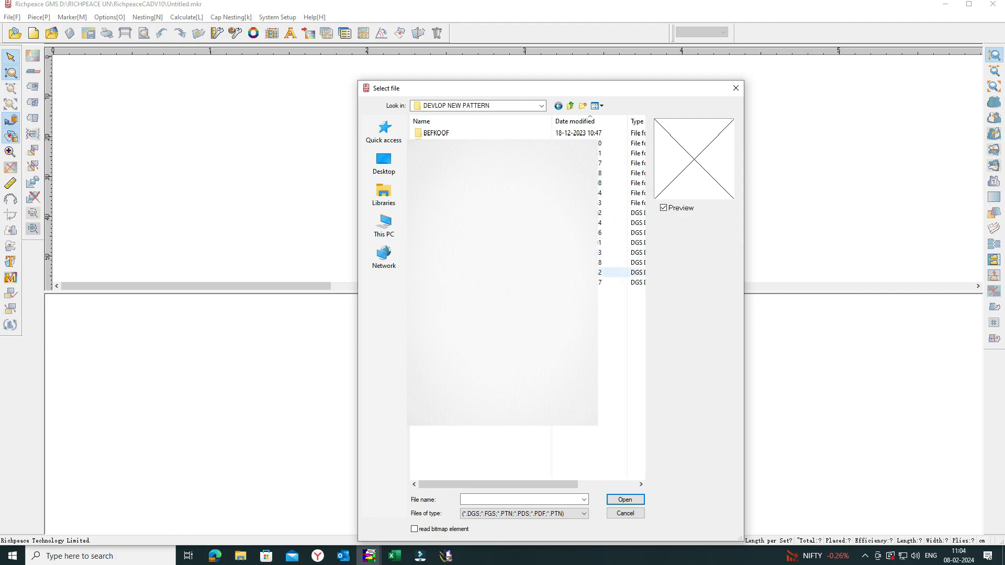
double_click(612, 282)
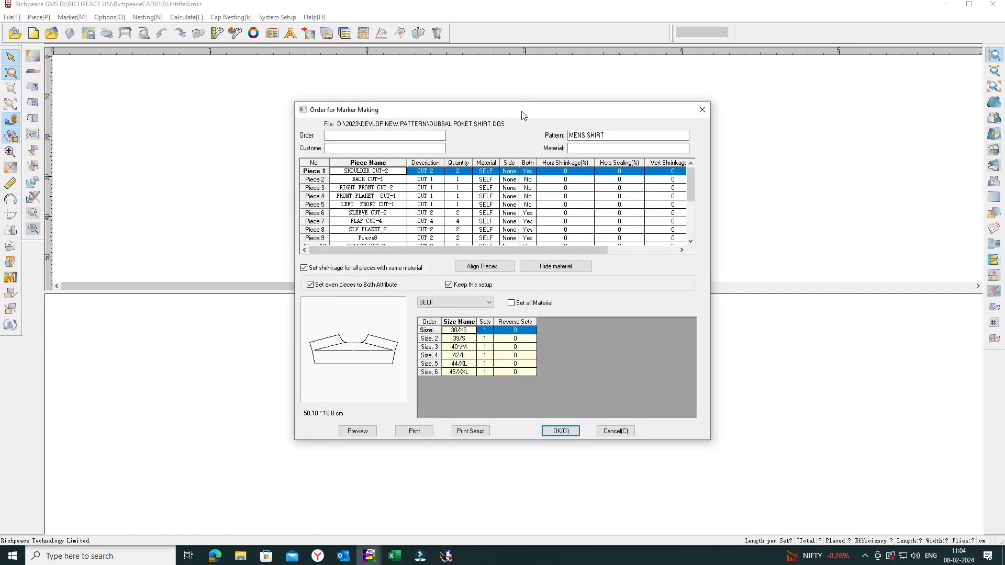
Accept the shirt's marker order with one set of every size and bring its pieces into the marker.
left_click_drag(523, 114, 506, 77)
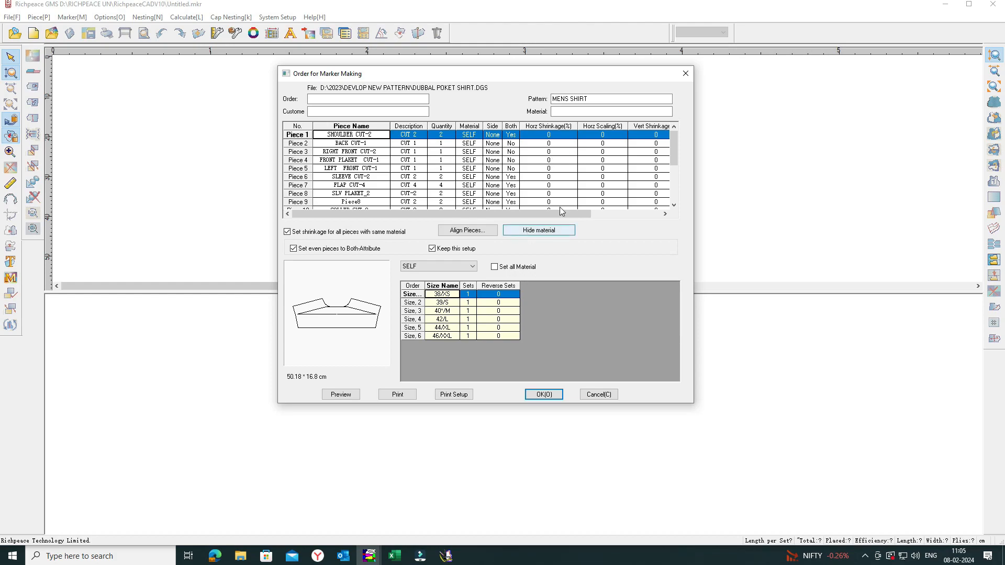
left_click(539, 397)
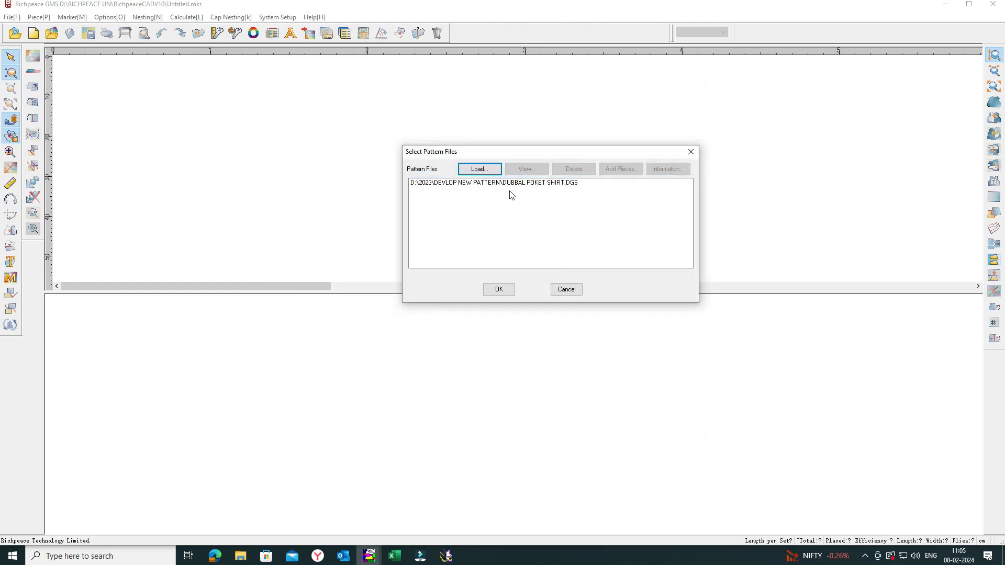
left_click(507, 184)
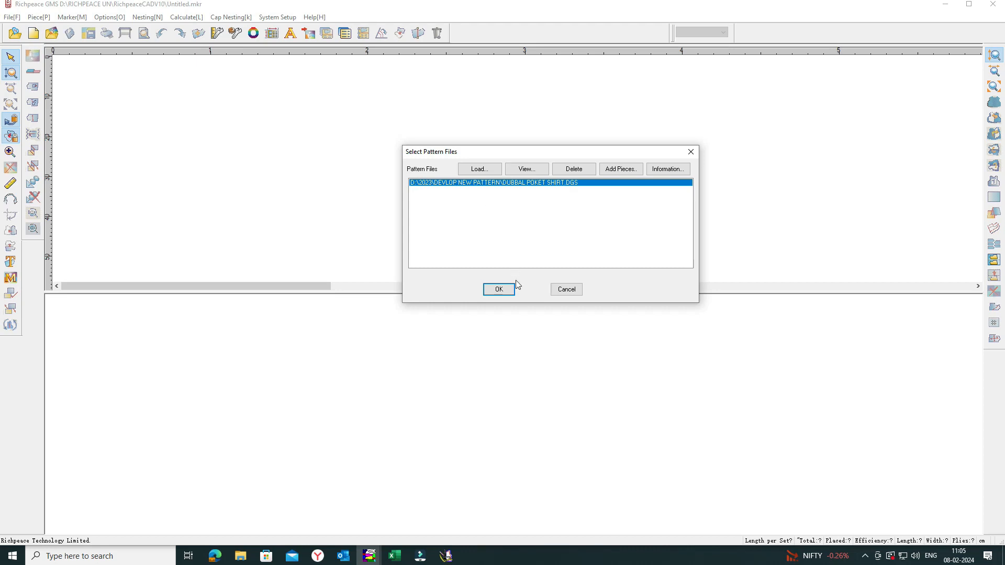
left_click(496, 289)
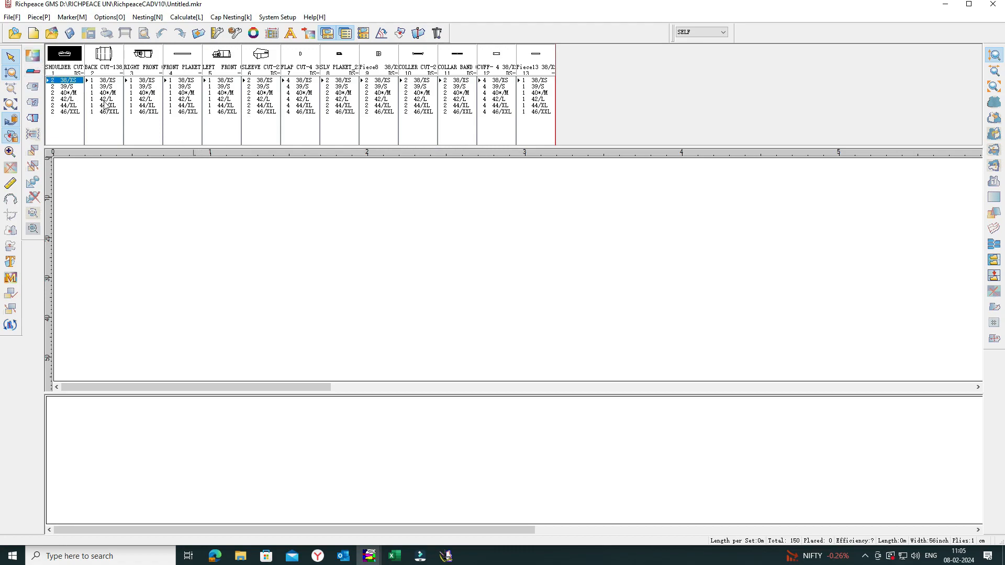
Set the sets of sizes 38/XS and 46/XXL to 0 in the shirt's marker order and apply the change.
left_click(14, 34)
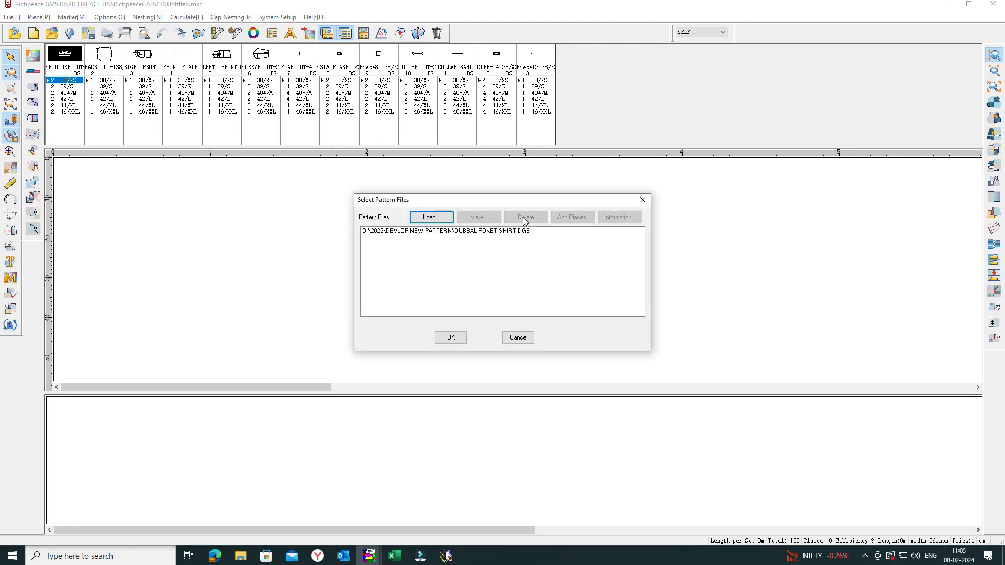
left_click(484, 232)
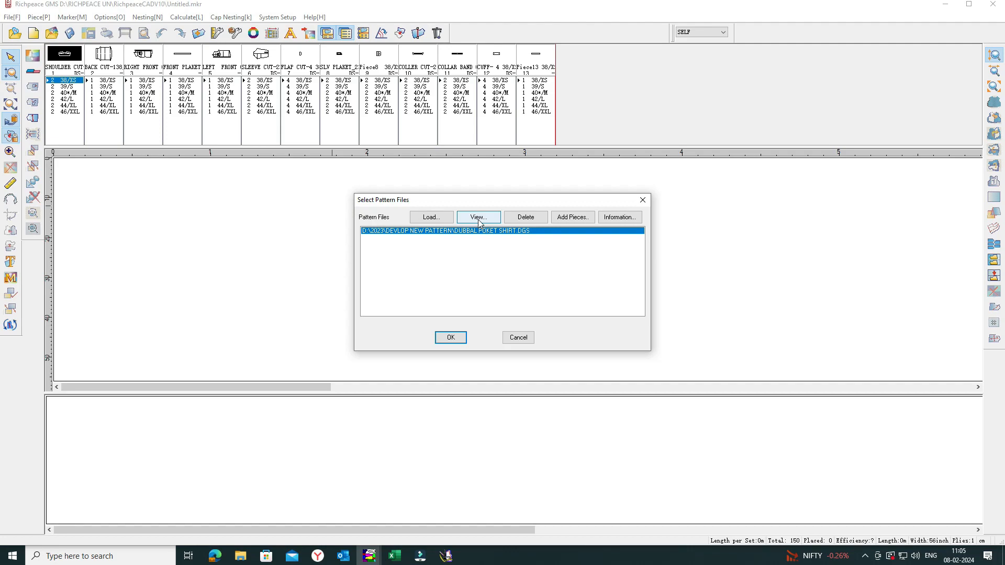
left_click(479, 222)
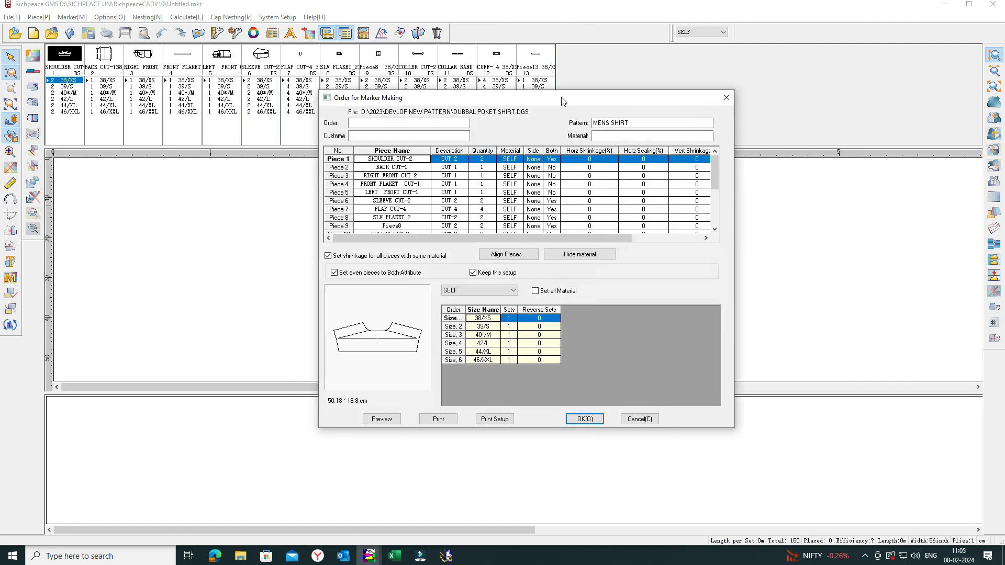
left_click(528, 314)
type("0")
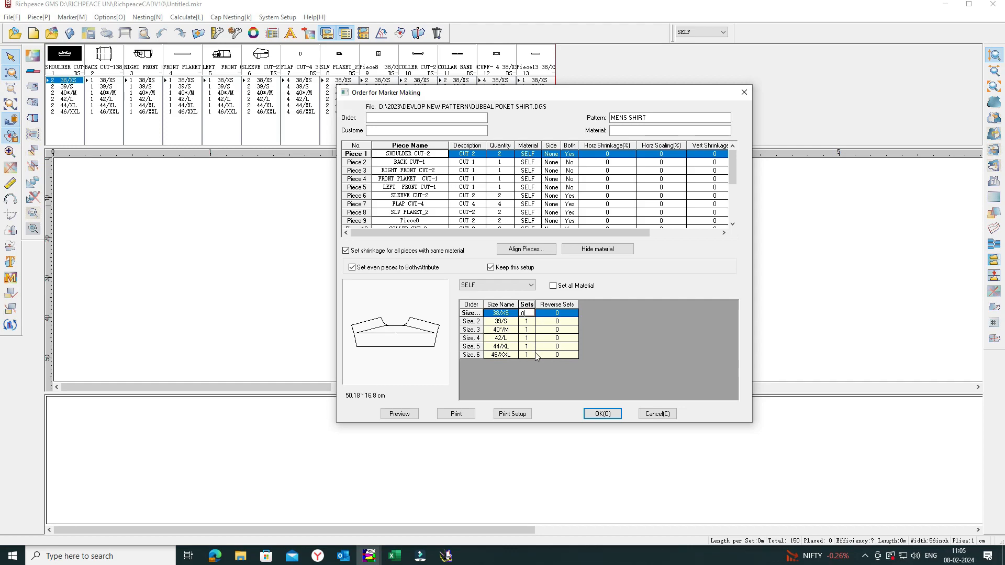
left_click(533, 354)
type("0")
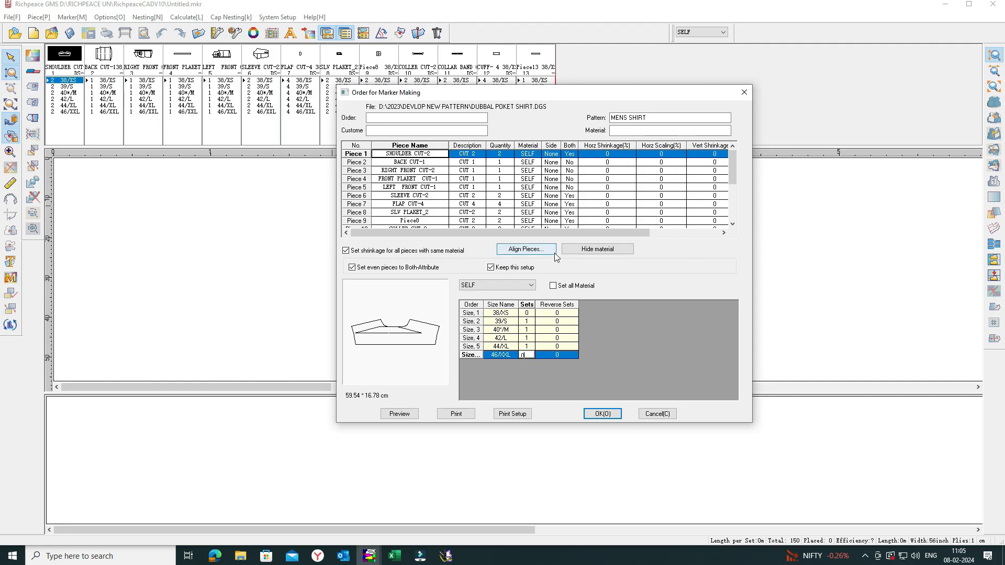
left_click(602, 413)
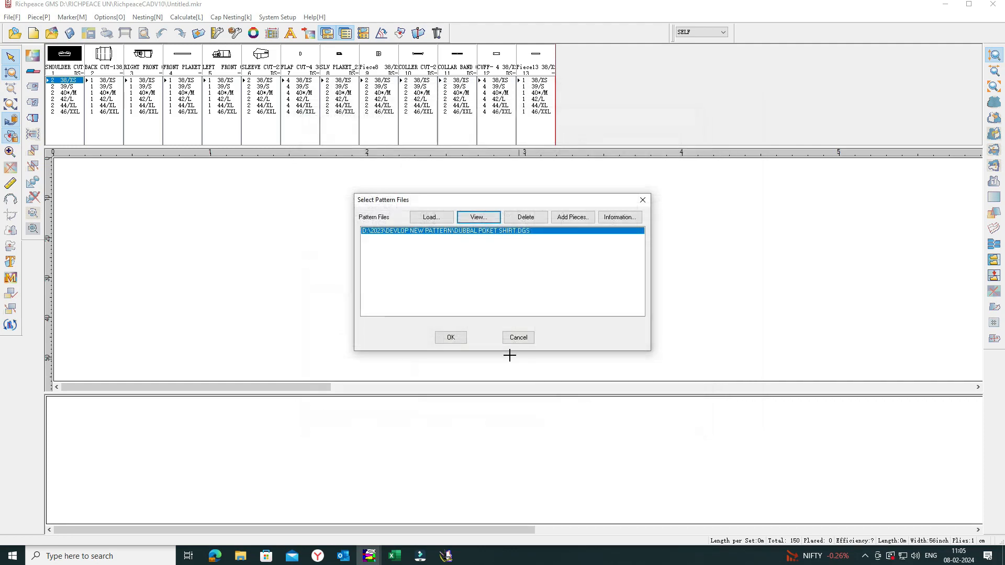
left_click(449, 336)
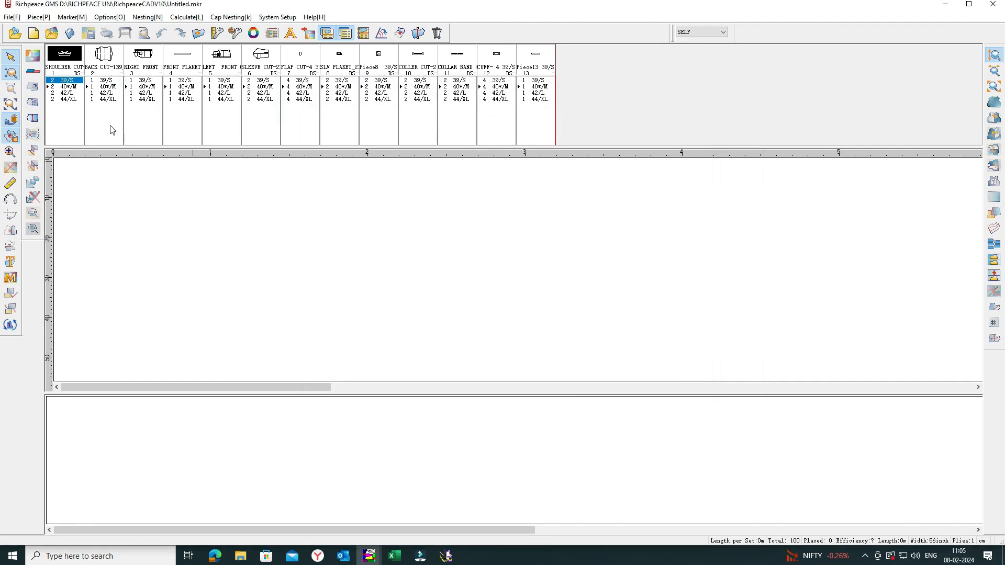
Load DUBBAL POKET SHIRT.DGS a second time with one set of every size and add its pieces to the marker.
left_click(15, 33)
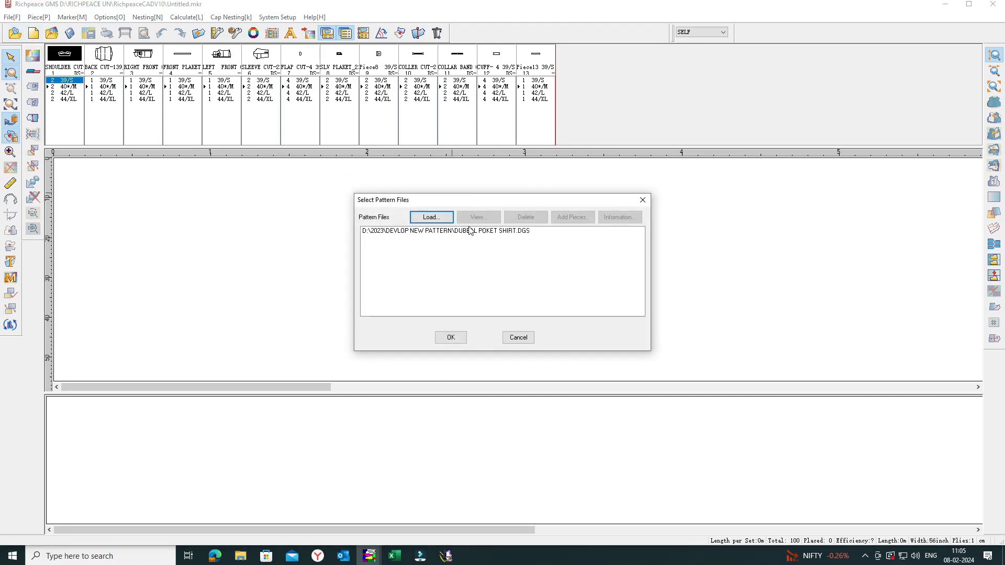
left_click(472, 232)
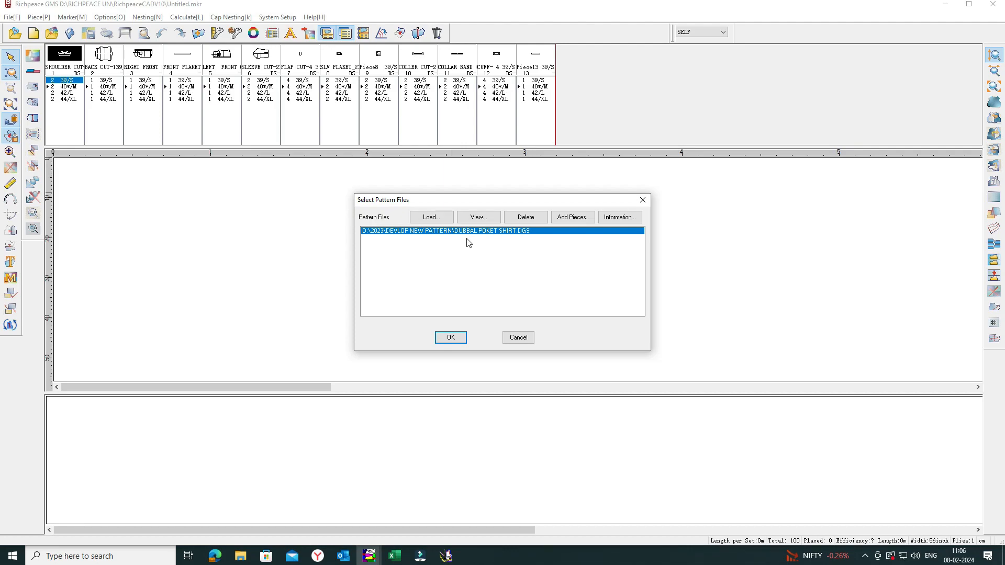
left_click(433, 218)
double_click(560, 282)
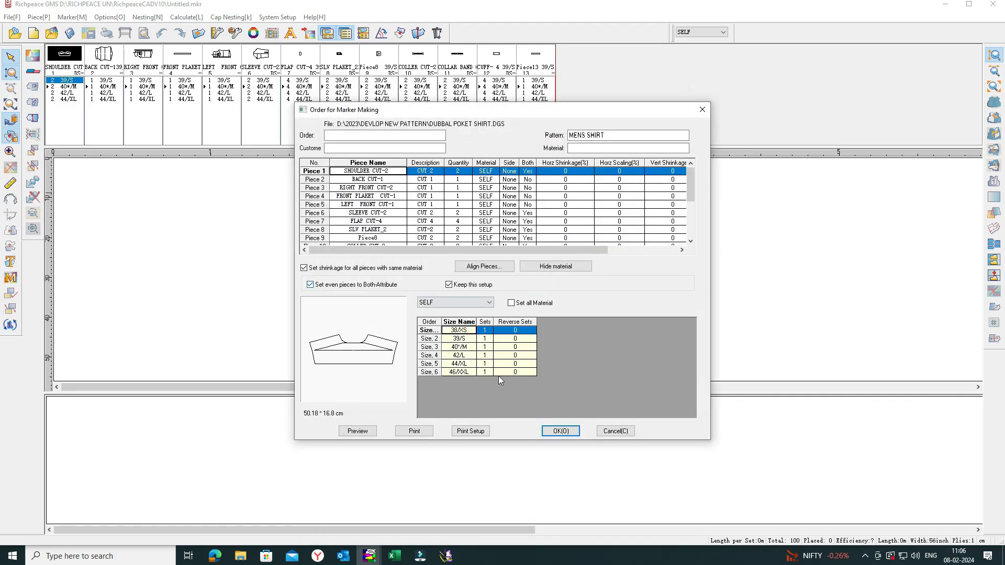
left_click(561, 431)
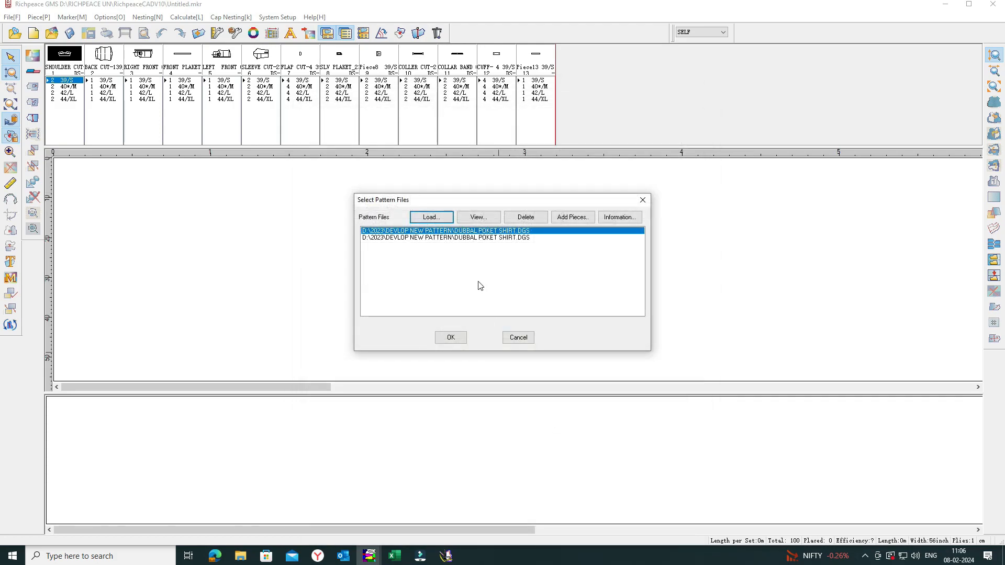
left_click(465, 239)
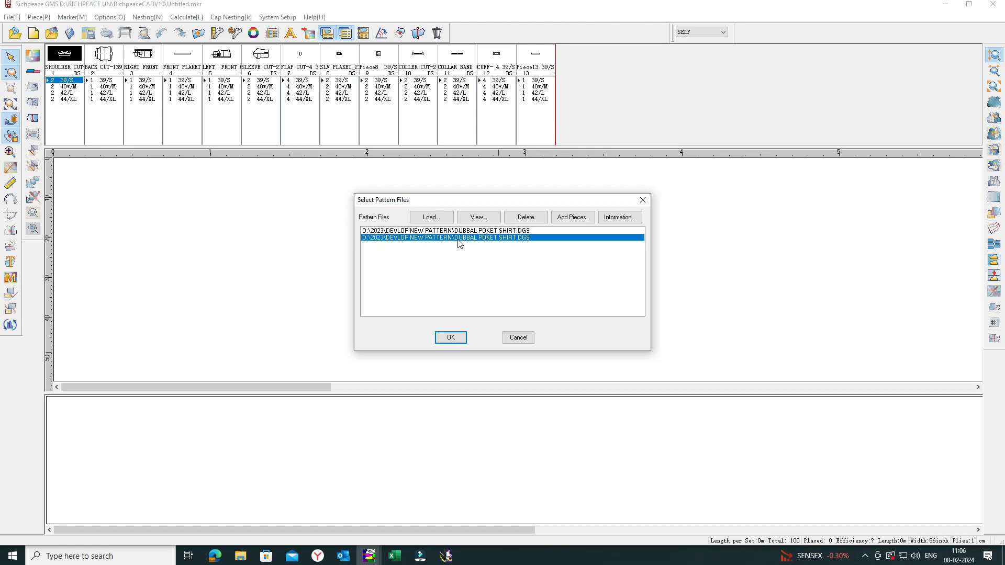
left_click(450, 337)
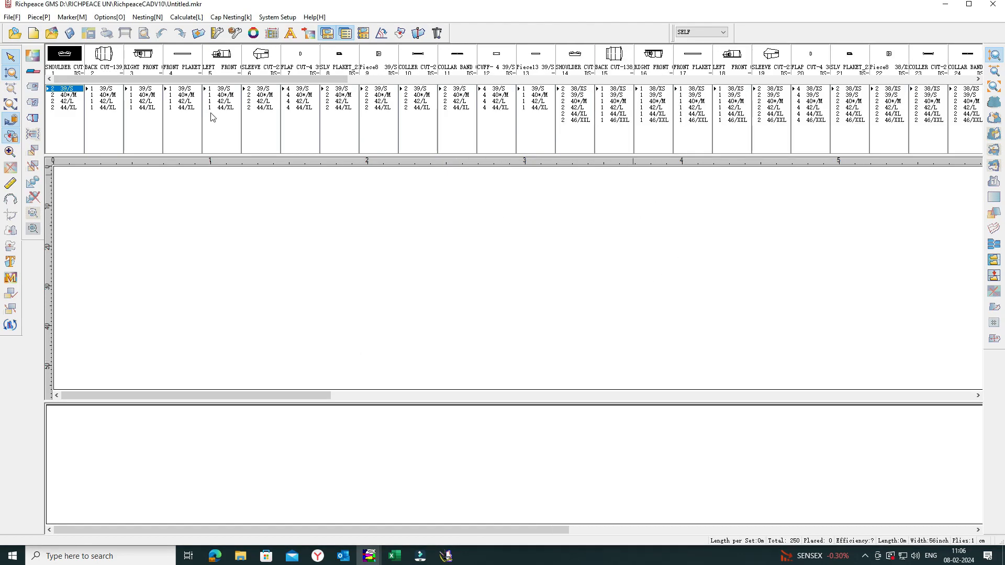
Delete the second DUBBAL POKET SHIRT.DGS entry from the marker's pattern files.
left_click(33, 55)
left_click(527, 239)
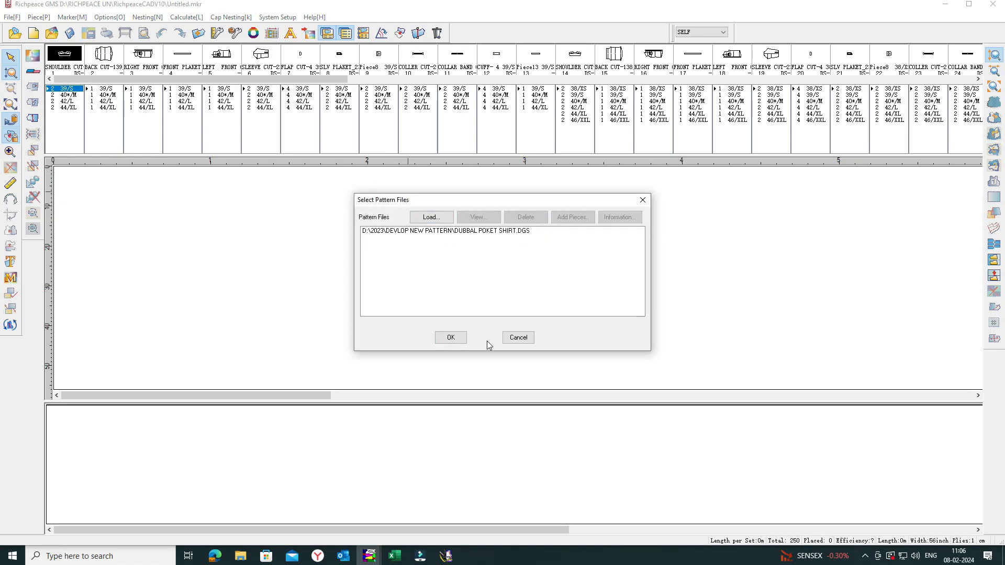
left_click(451, 338)
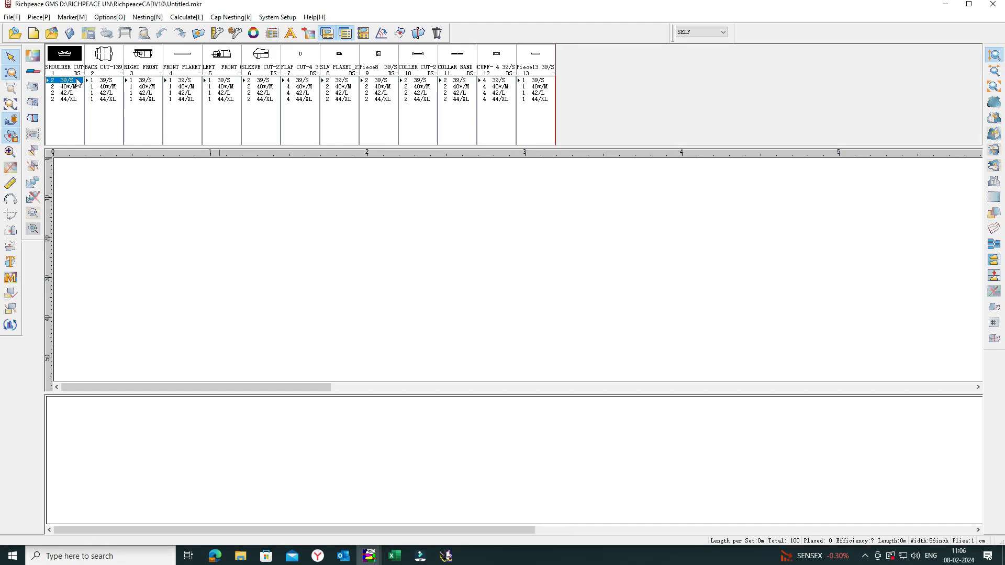
Add the BACK CUT-1 piece from DUBBAL POKET SHIRT.DGS to the marker again, accepting the duplicate.
left_click(33, 55)
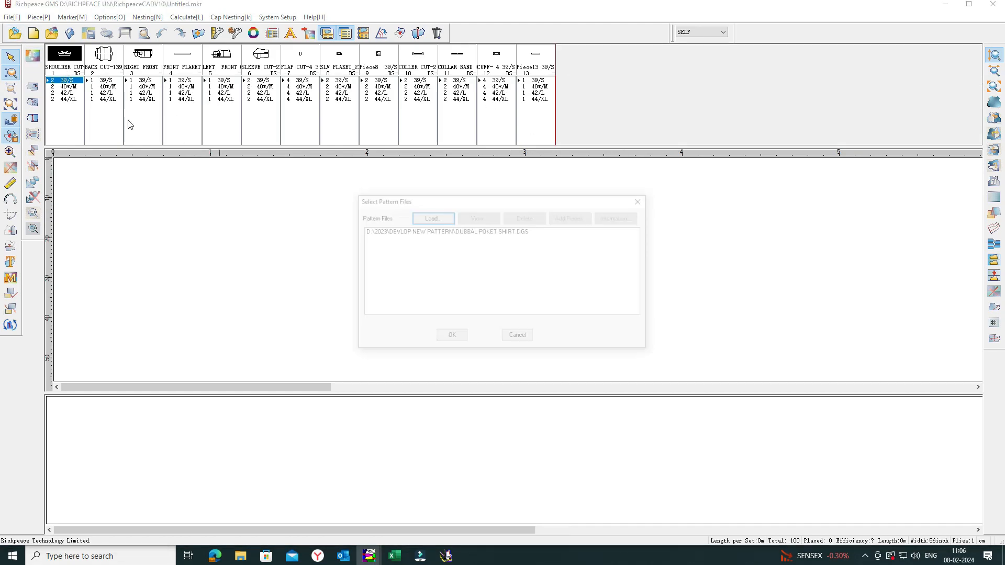
left_click(479, 232)
left_click_drag(548, 197, 513, 192)
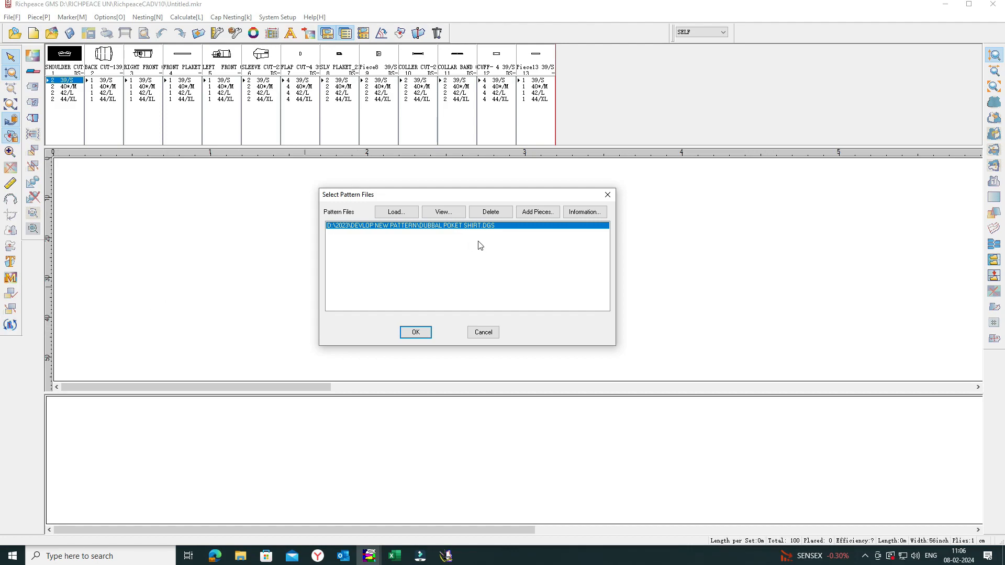
left_click(541, 213)
double_click(461, 281)
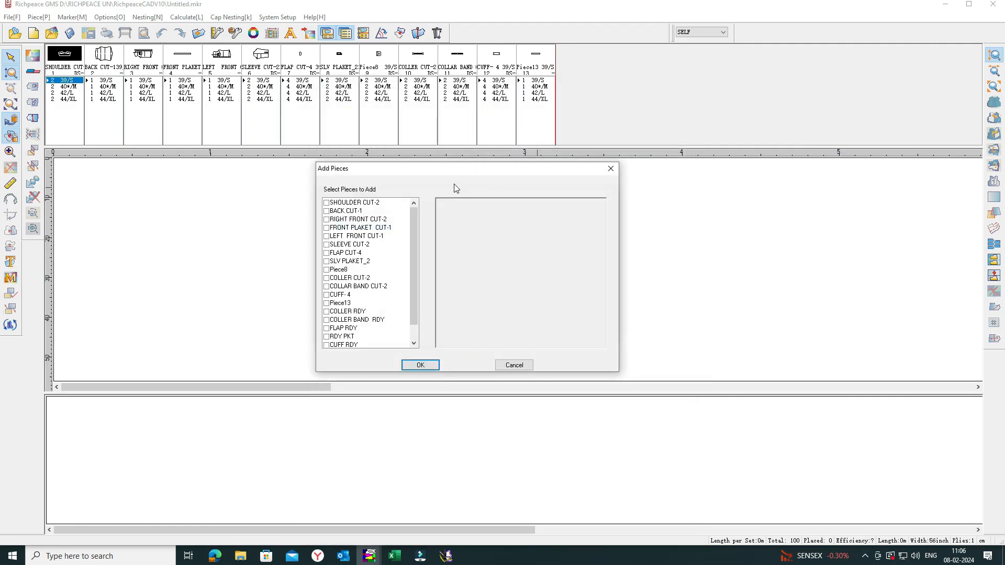
left_click(326, 211)
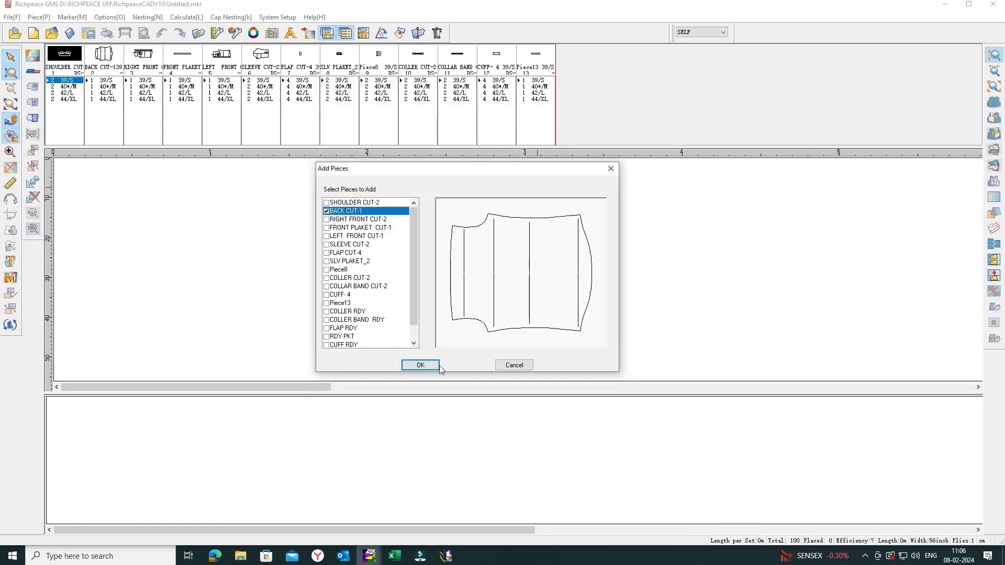
left_click(420, 365)
left_click(463, 292)
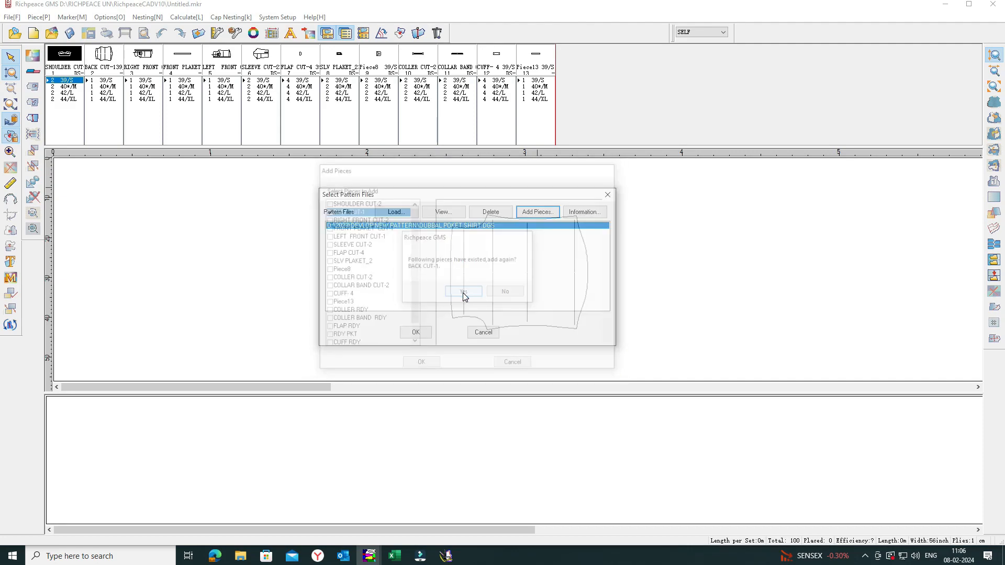
left_click(416, 332)
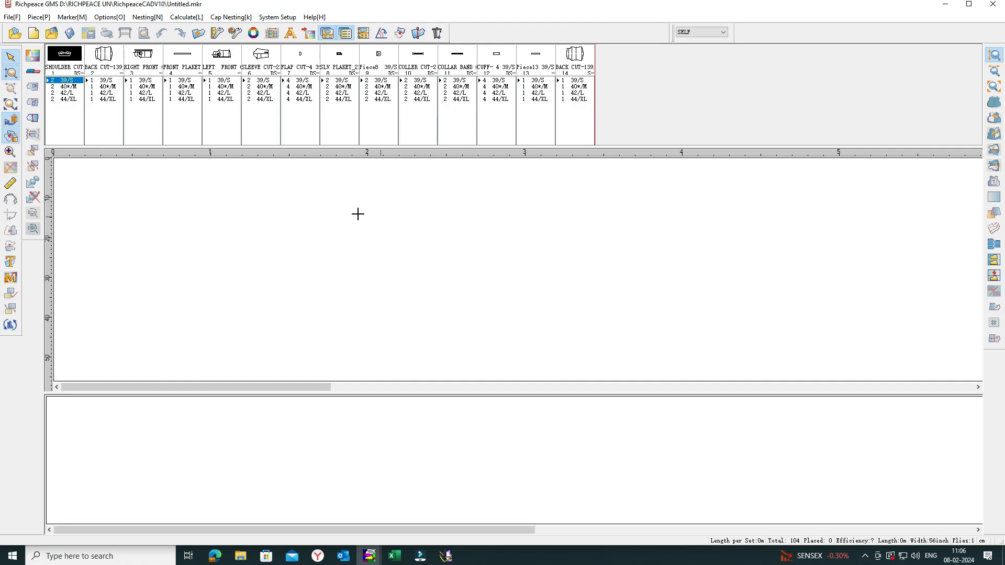
View the file information of DUBBAL POKET SHIRT.DGS in the marker's pattern files.
left_click(16, 37)
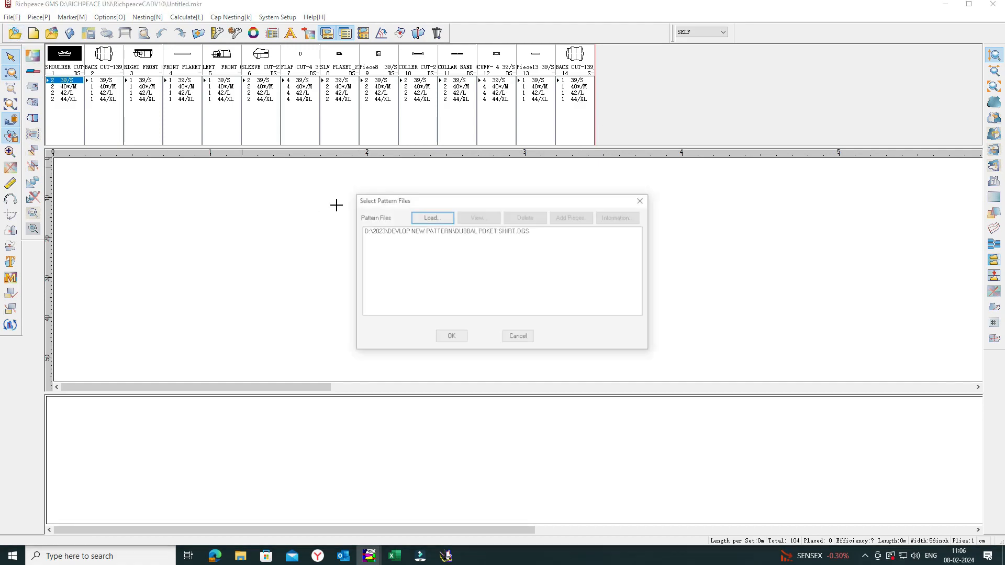
left_click(498, 233)
left_click(619, 217)
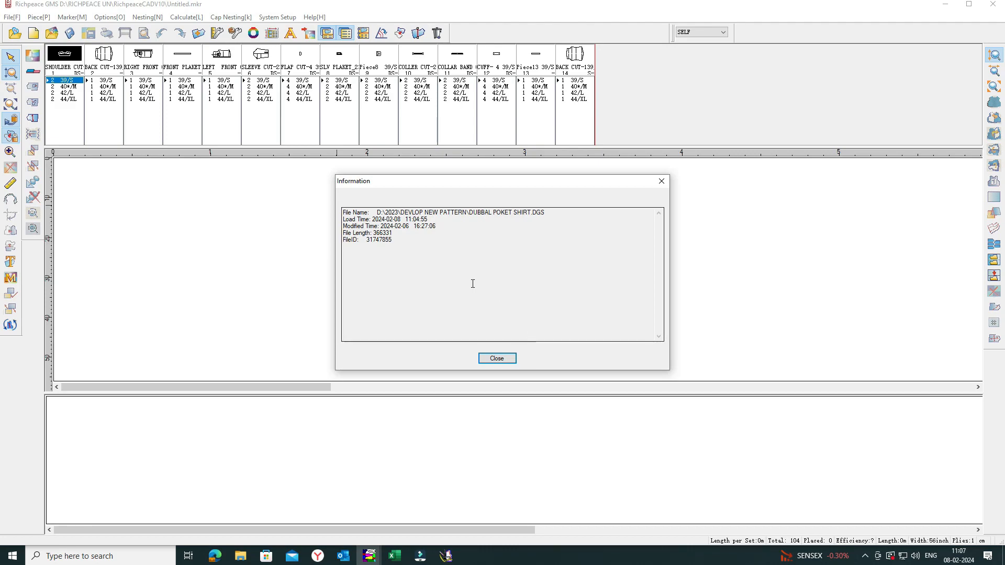
left_click(488, 359)
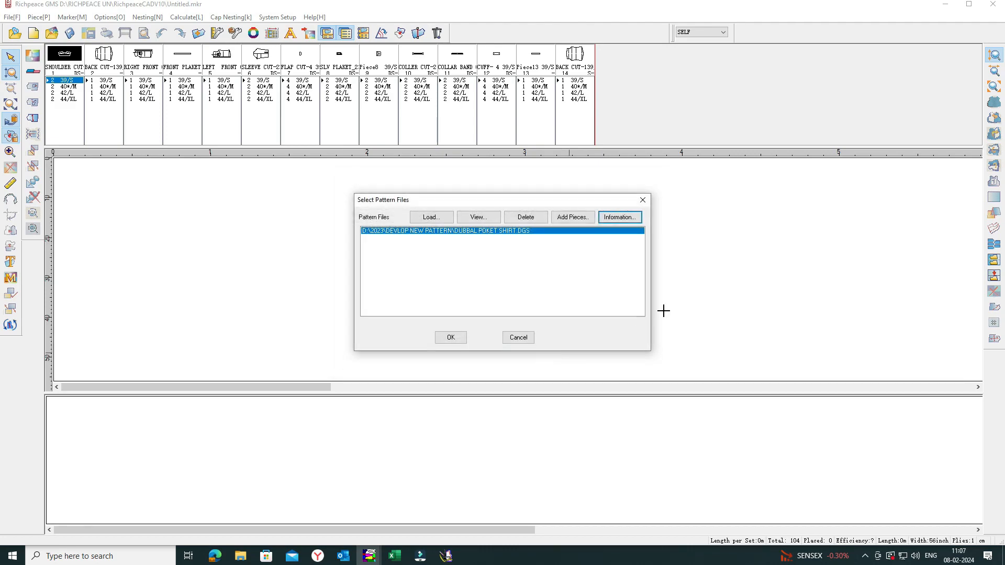
left_click(454, 338)
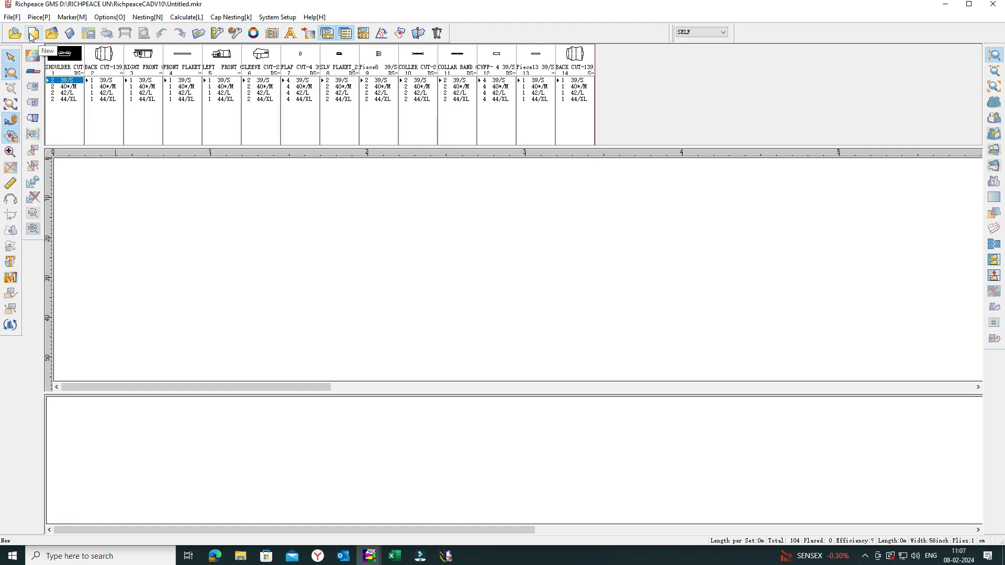
left_click(12, 17)
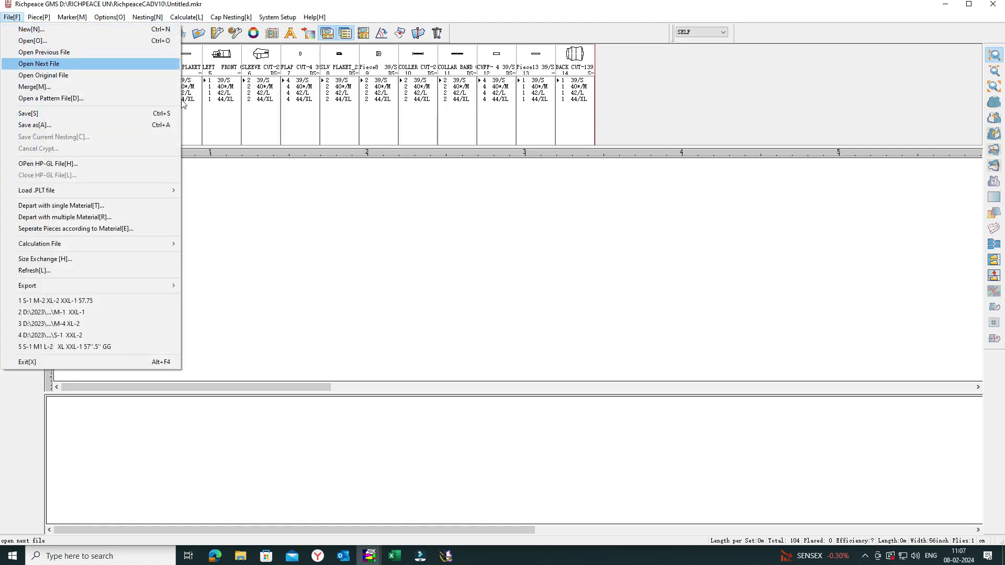
left_click(246, 183)
left_click(36, 38)
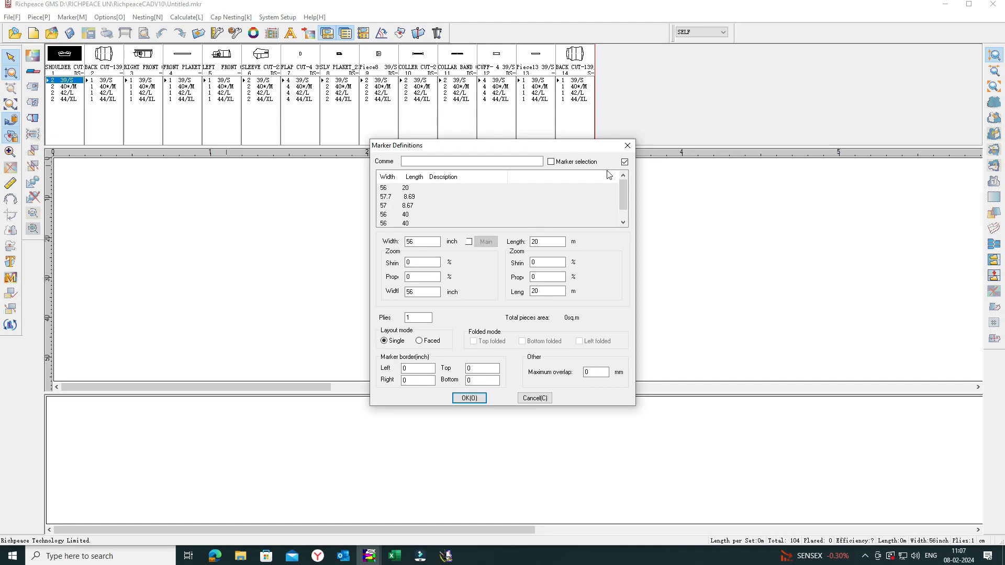
left_click(628, 146)
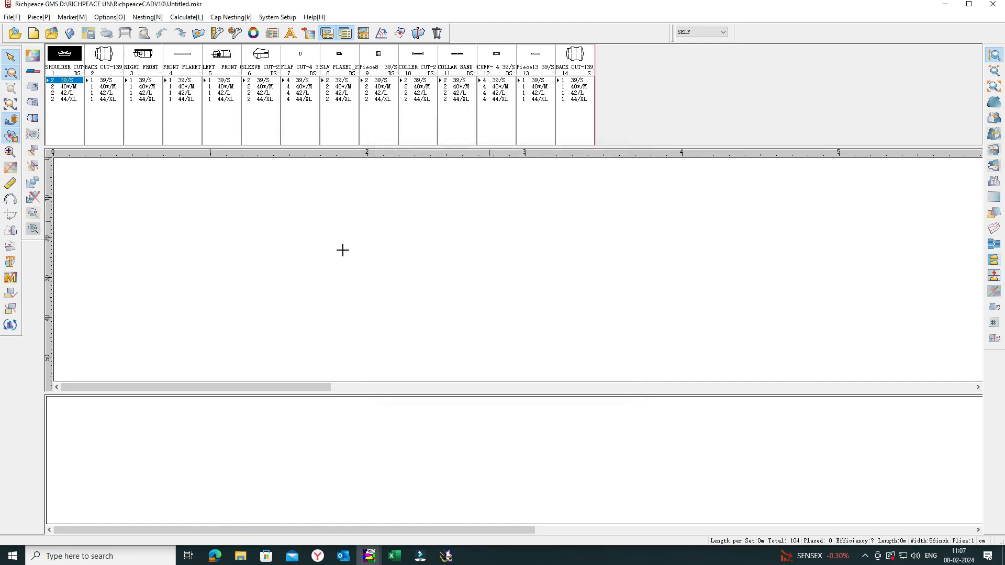
left_click(54, 35)
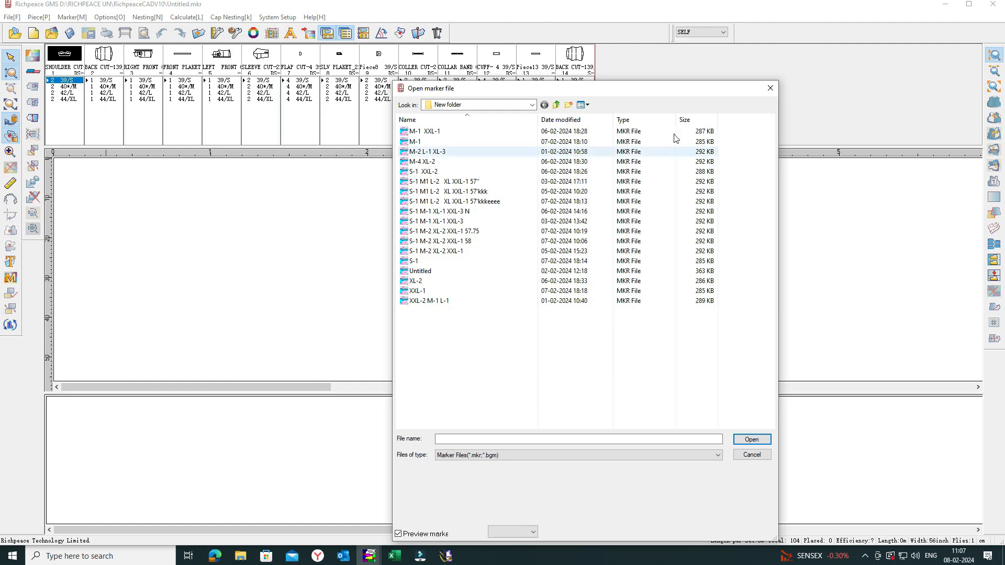
left_click(770, 88)
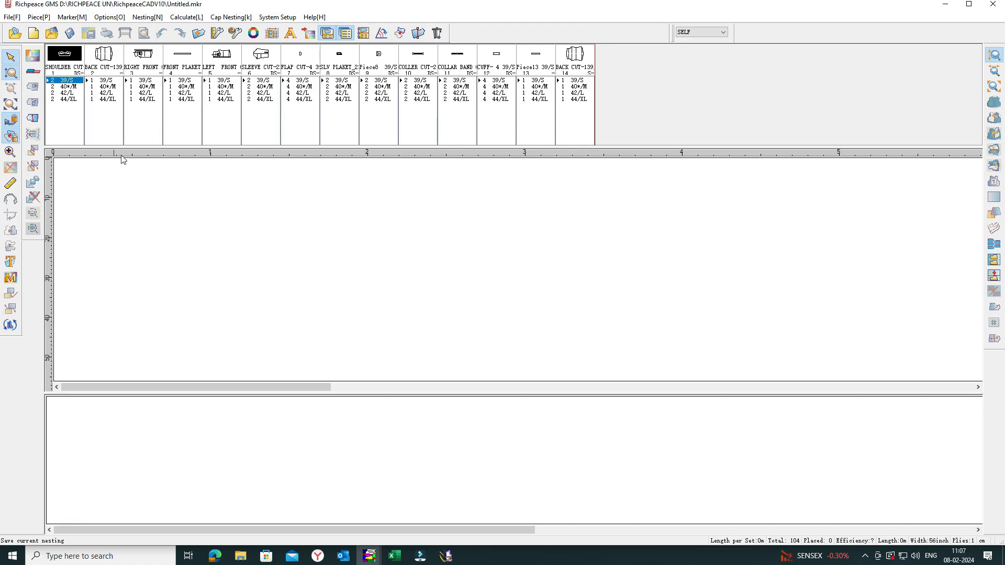
Nest all size 39/S pieces and save only the current nesting, without all markers, in Downloads as S-1 SAVE CURRENT NESTING.
left_click_drag(62, 83, 577, 87)
double_click(574, 85)
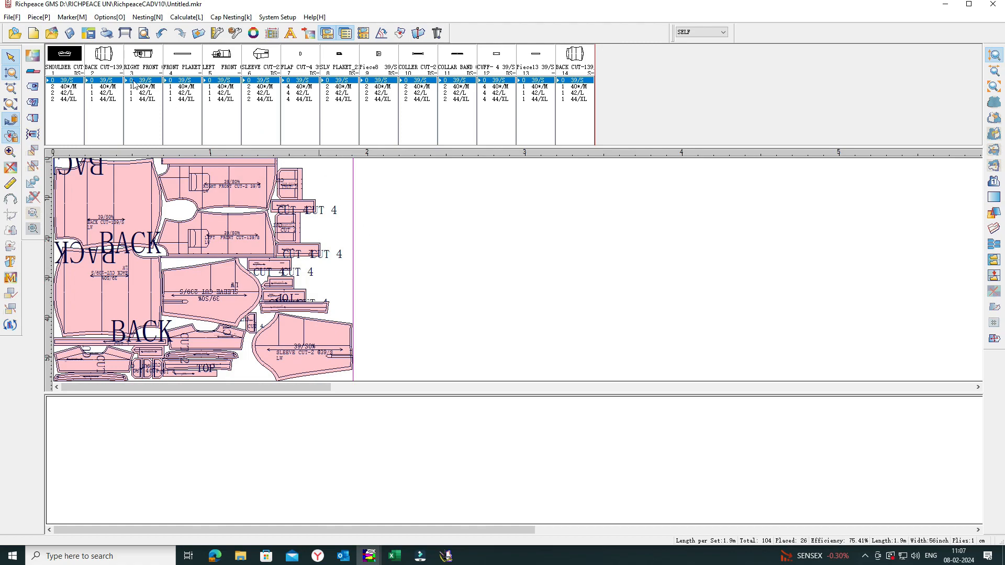
left_click(89, 33)
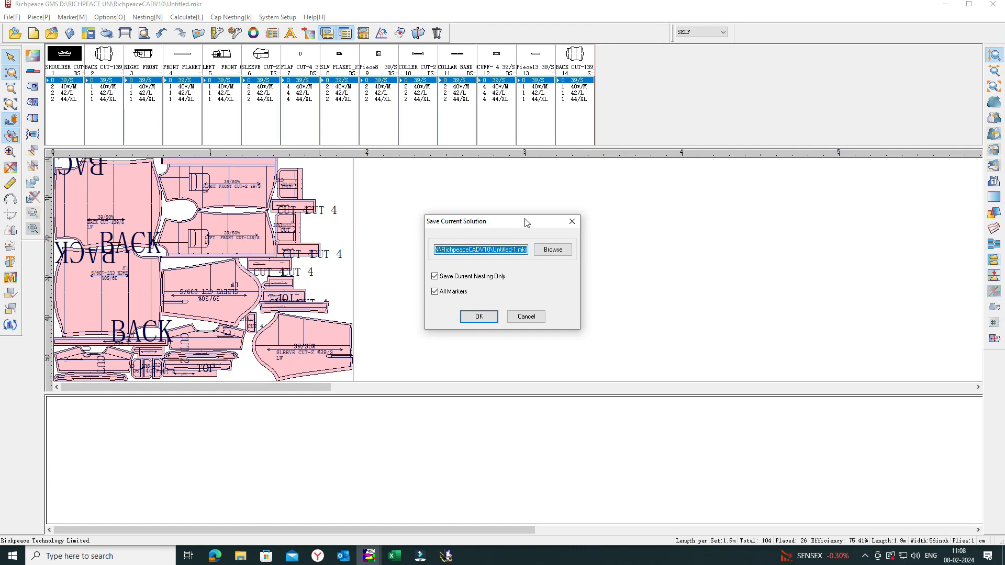
left_click_drag(522, 222, 560, 200)
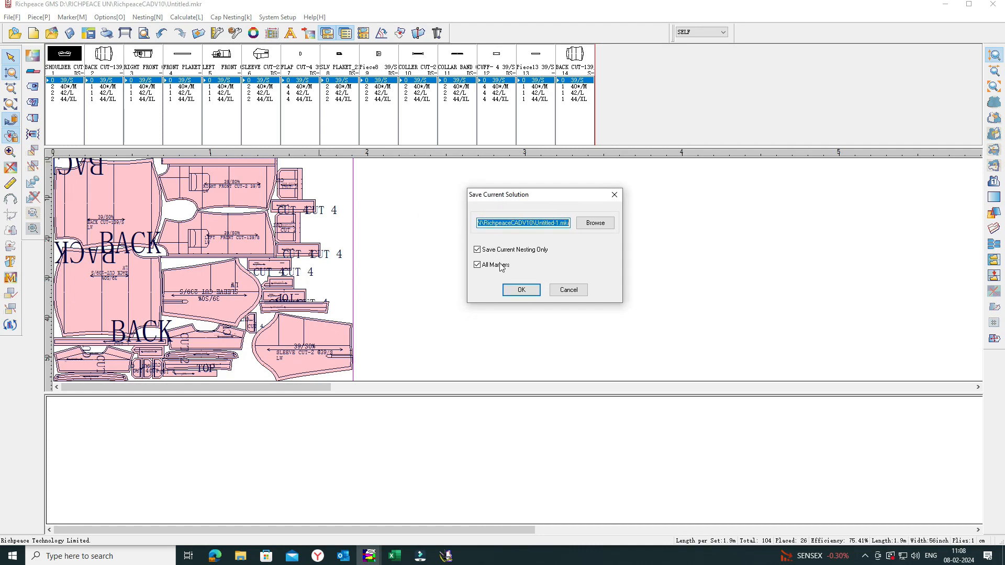
left_click(477, 265)
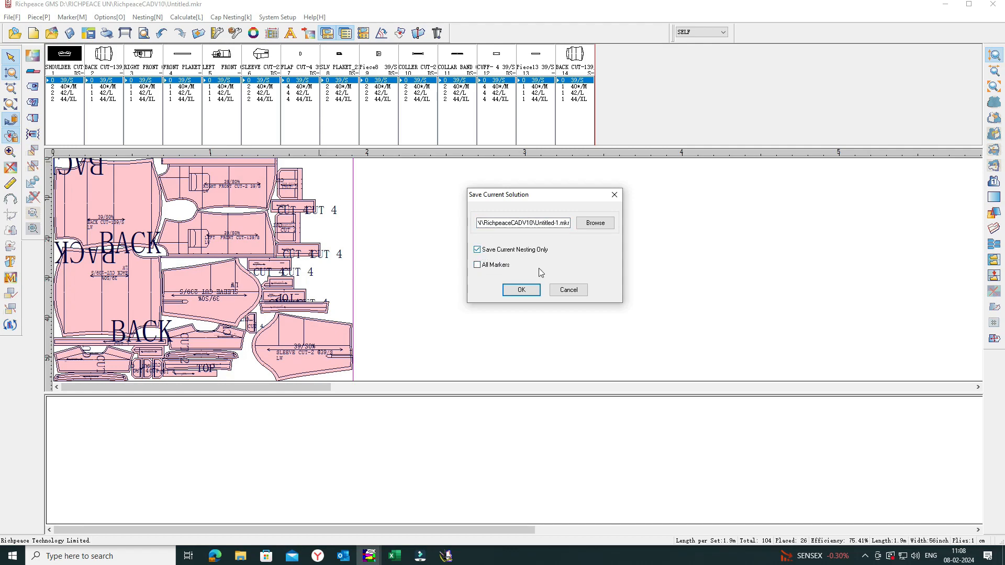
left_click(596, 224)
left_click(574, 105)
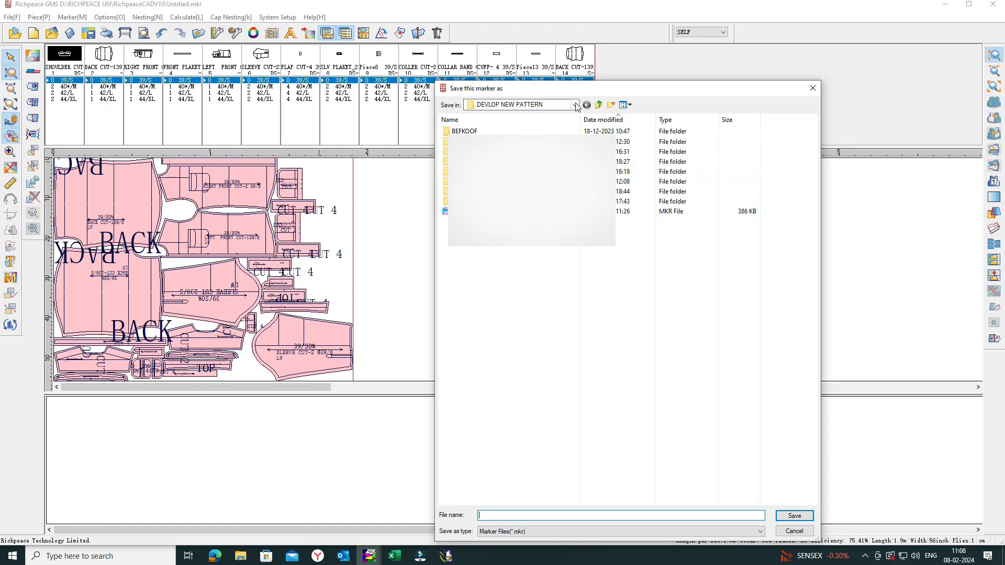
left_click(493, 182)
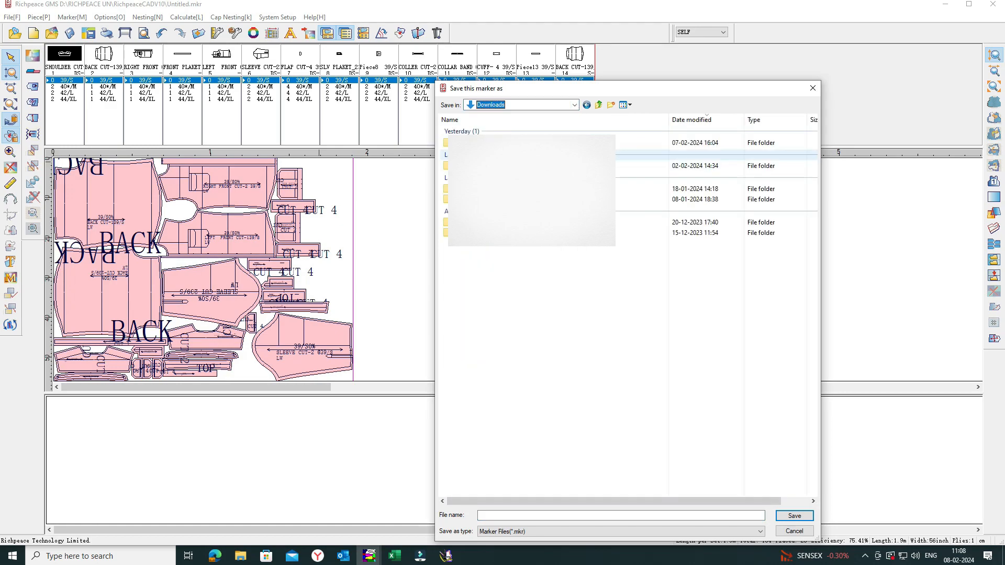
left_click(497, 516)
type("S-1  SAVE CURRENT NESTING")
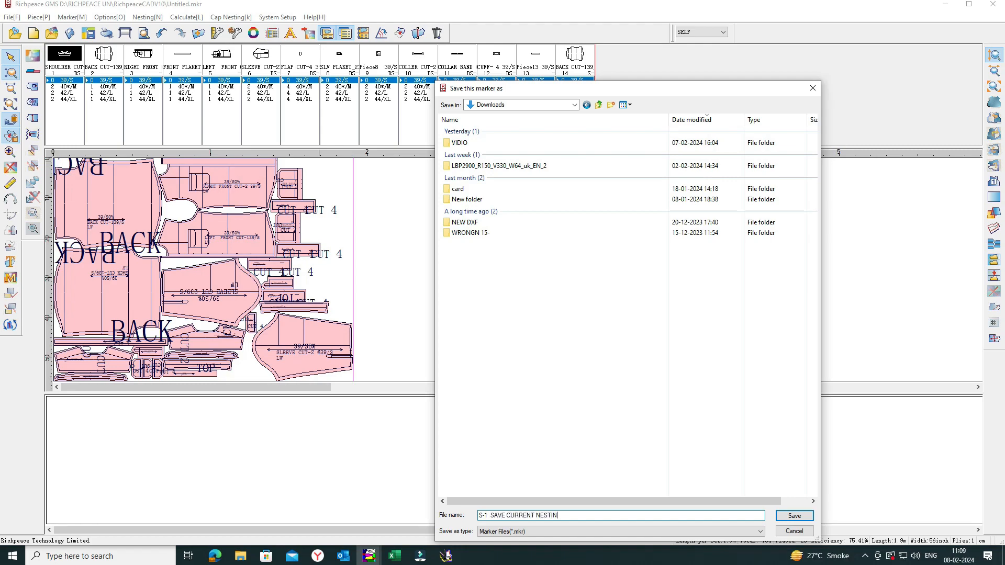
left_click(794, 515)
left_click(521, 289)
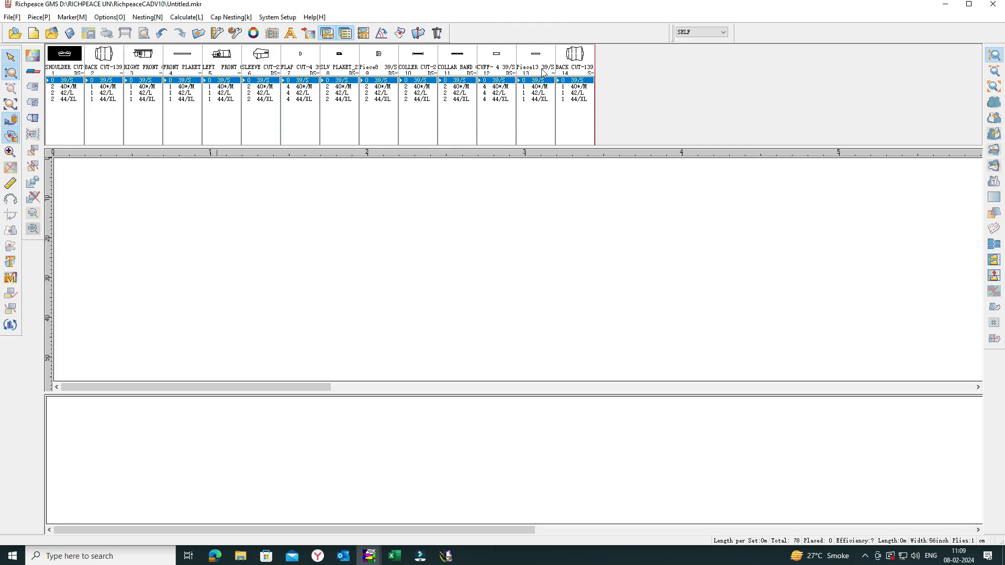
Select size 44/XL for every piece and nest all 42/L and 44/XL pieces in the marker.
left_click(70, 99)
left_click(102, 104)
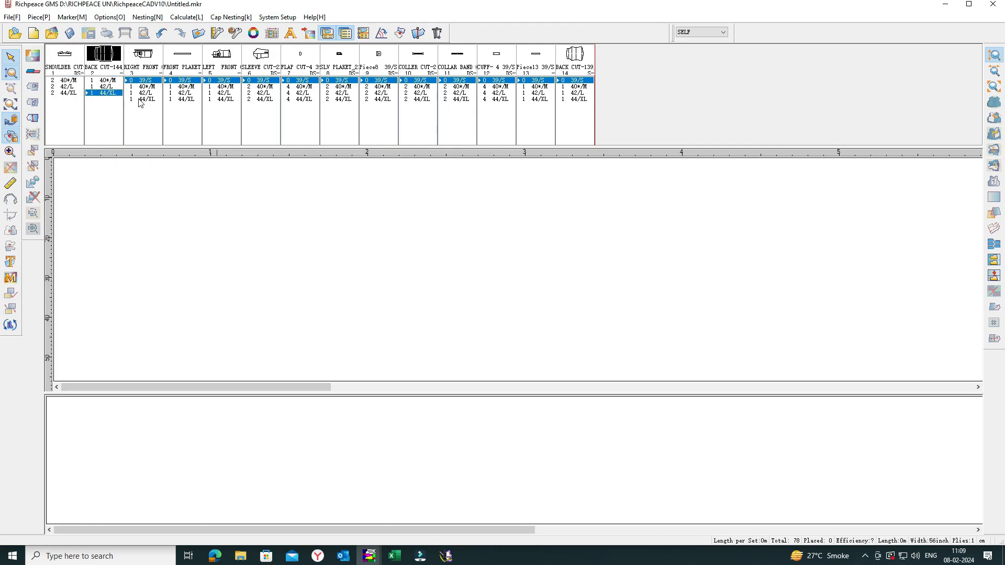
left_click(141, 102)
left_click(179, 101)
left_click(223, 101)
left_click(264, 101)
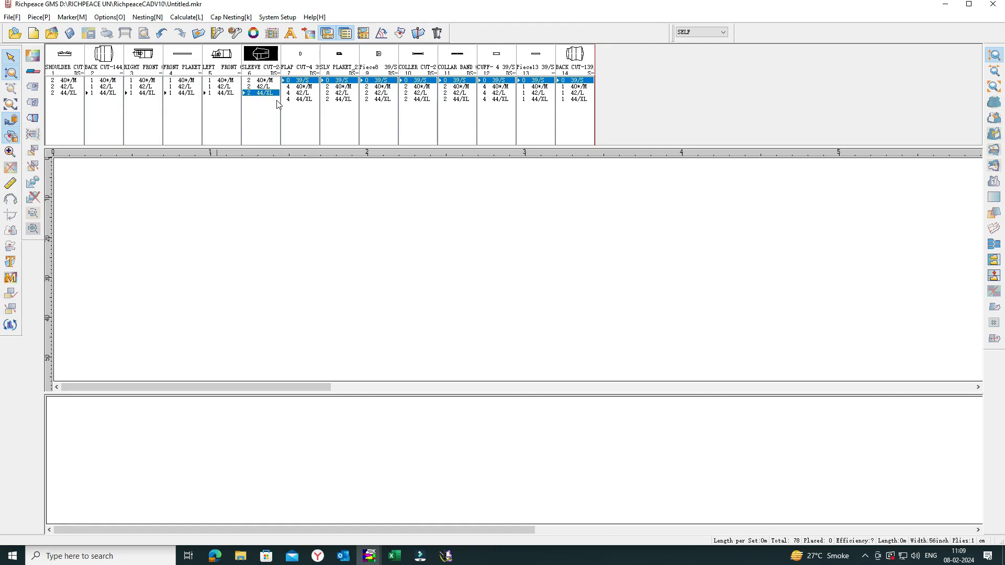
left_click(293, 102)
left_click(335, 102)
left_click(385, 105)
left_click(412, 107)
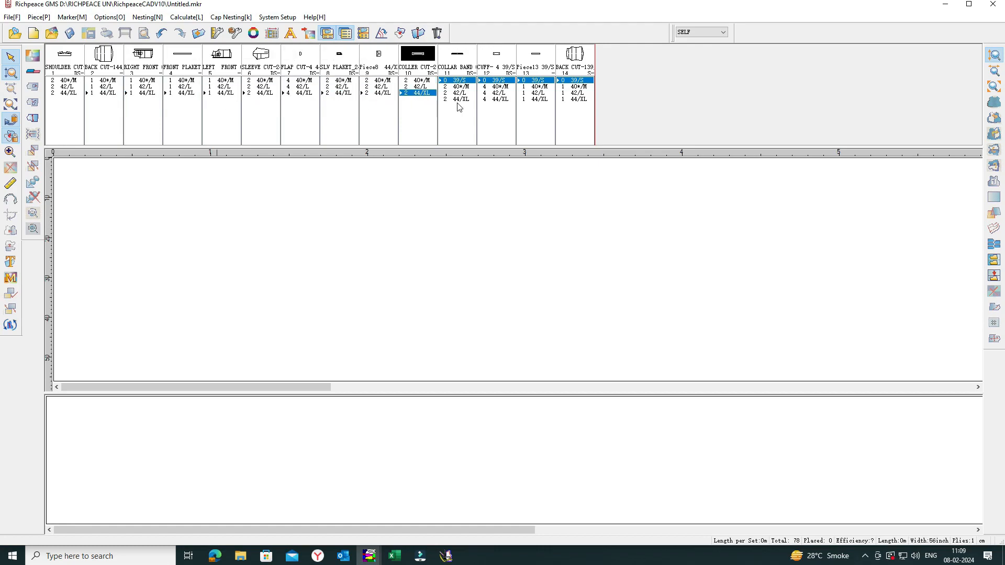
left_click(460, 106)
left_click(496, 106)
left_click(541, 106)
left_click(569, 105)
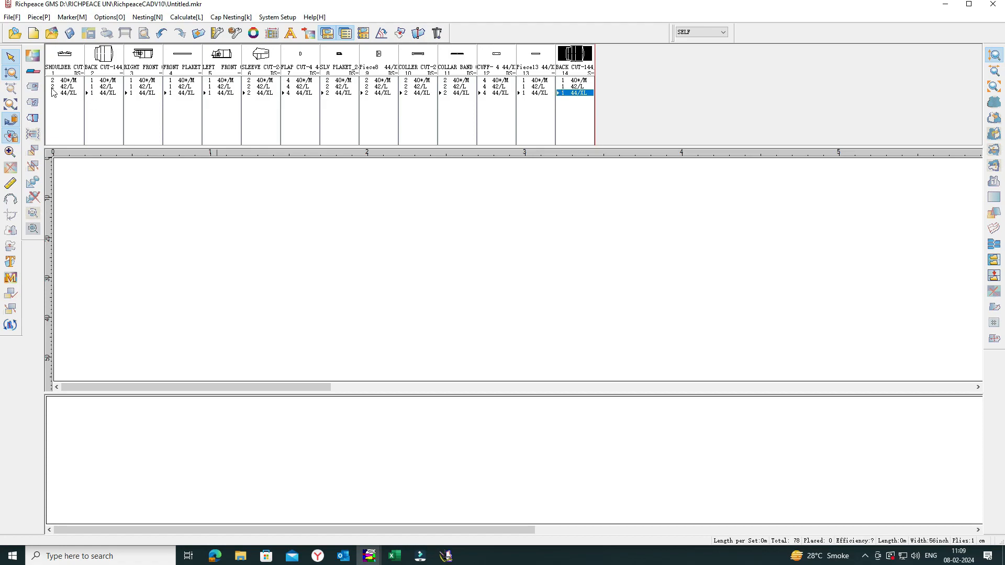
mouse_move(52, 88)
left_mouse_down()
mouse_move(345, 108)
mouse_move(580, 100)
left_mouse_up()
double_click(584, 88)
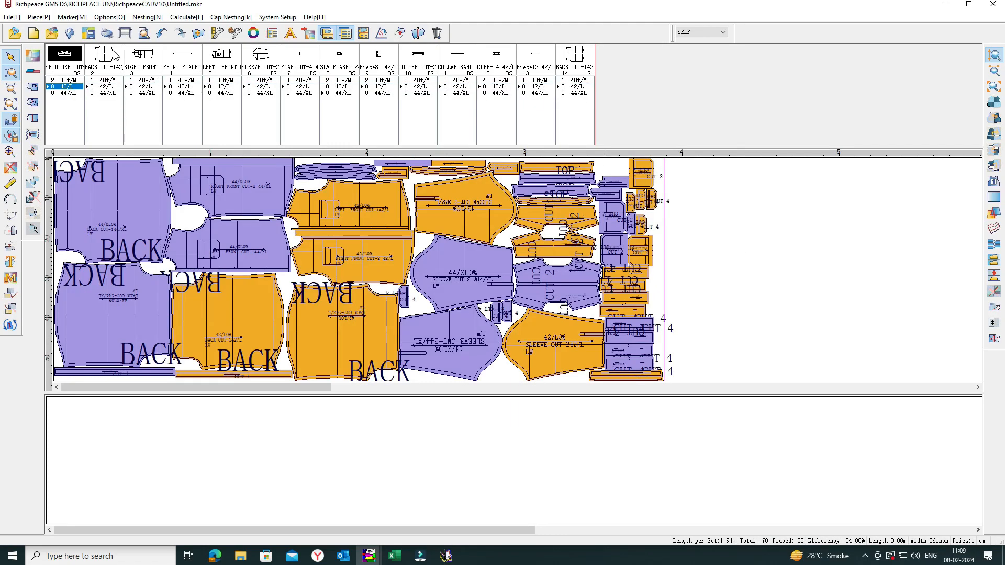
Save the current solution in Downloads as ALL MARKER with Save Current Nesting Only off and All Markers on.
left_click(88, 33)
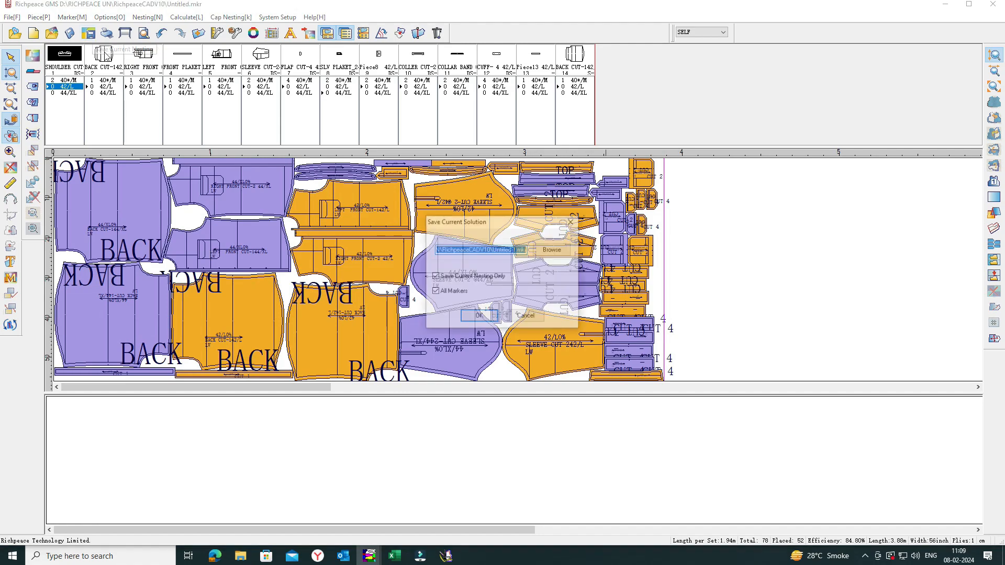
left_click_drag(531, 225, 595, 96)
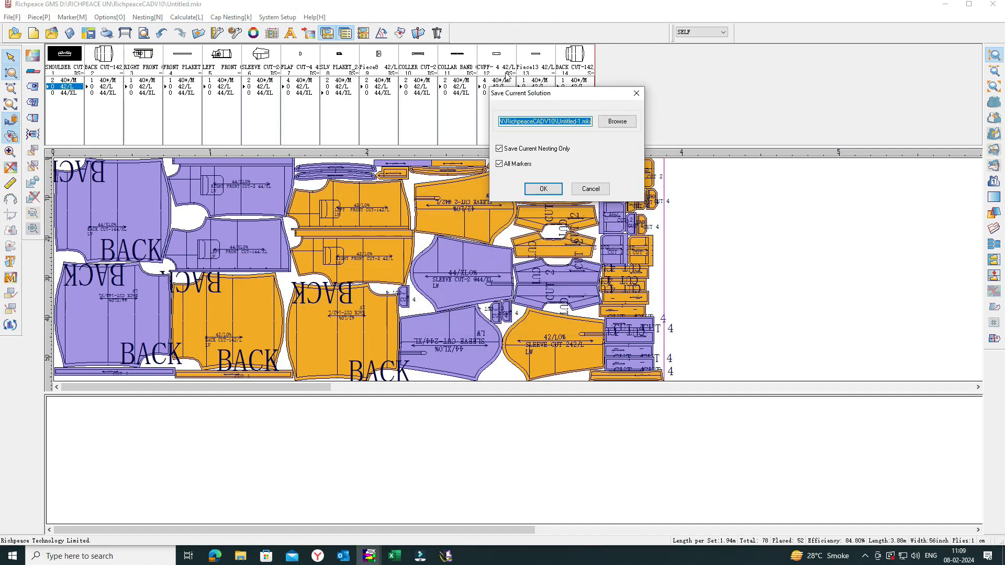
left_click(500, 149)
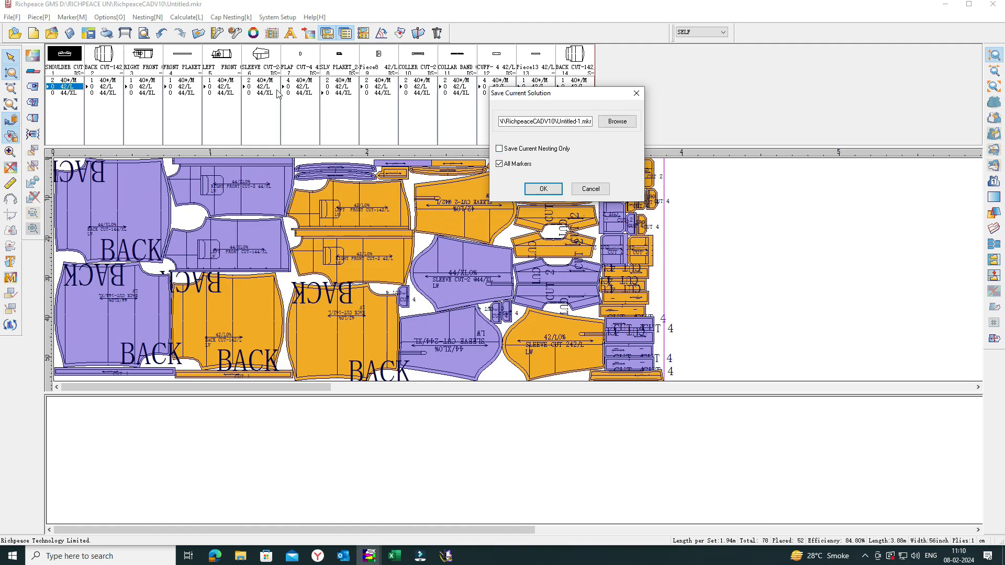
left_click(618, 121)
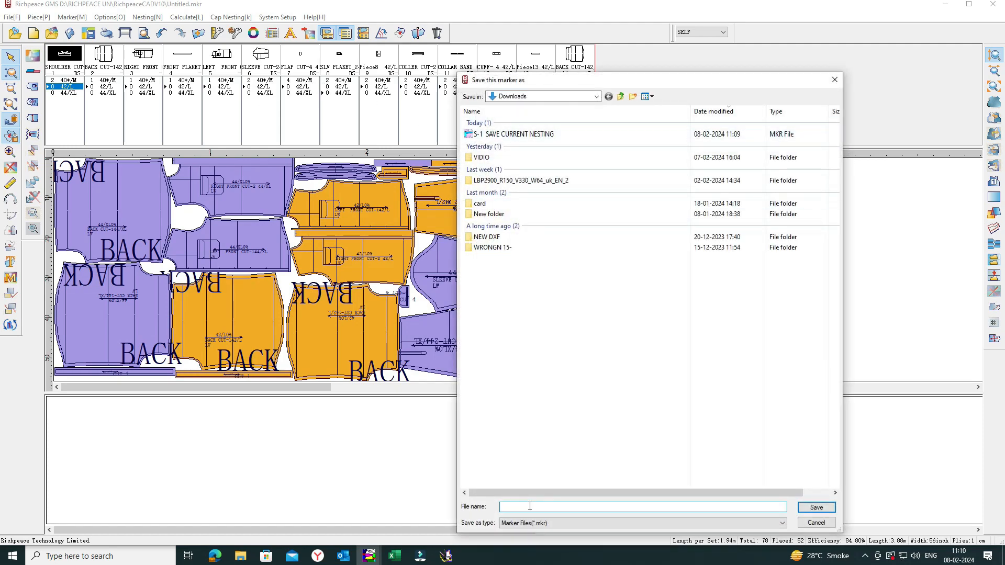
type("ALL MARKER")
left_click(817, 507)
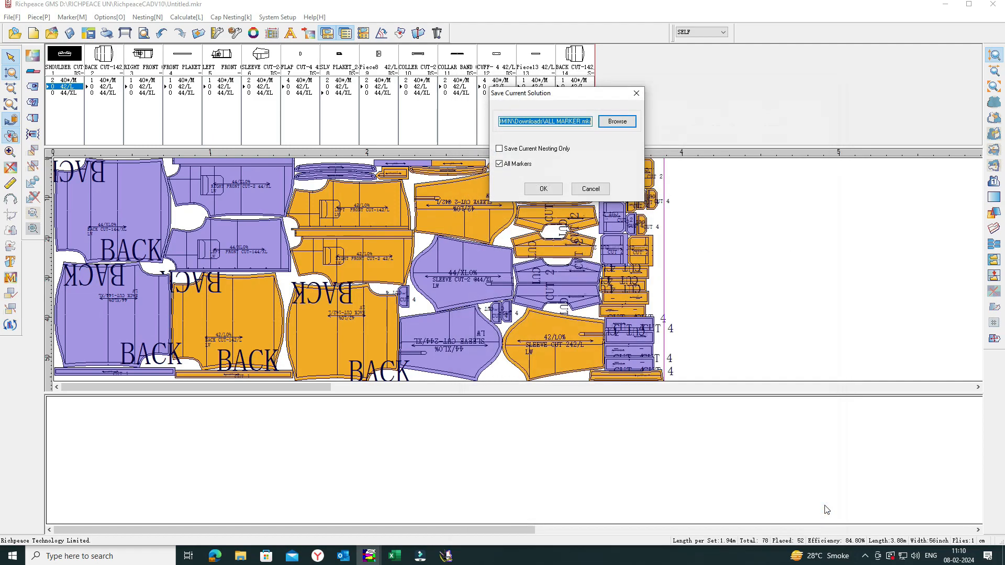
left_click(545, 190)
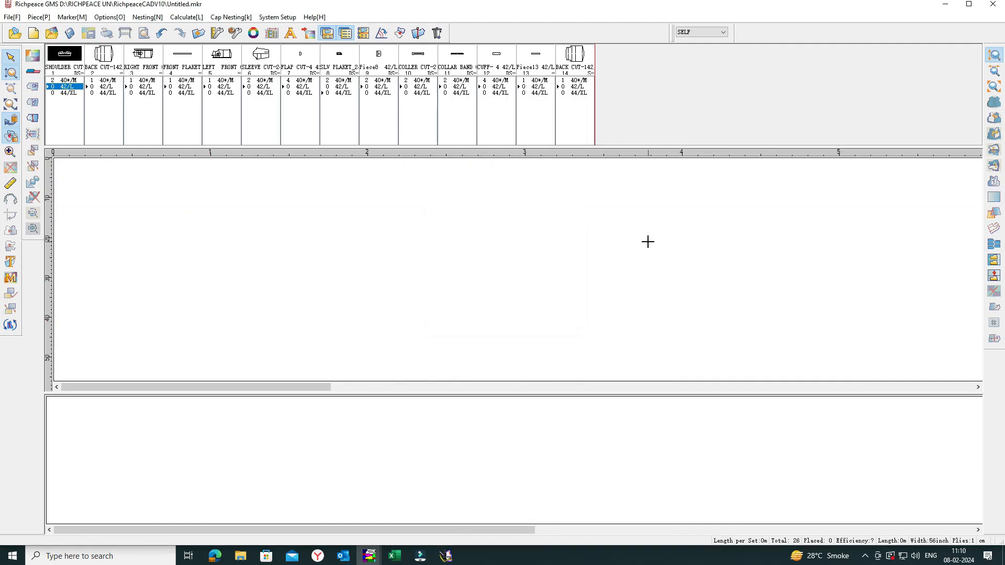
left_click(100, 84)
left_click(145, 87)
left_click(220, 88)
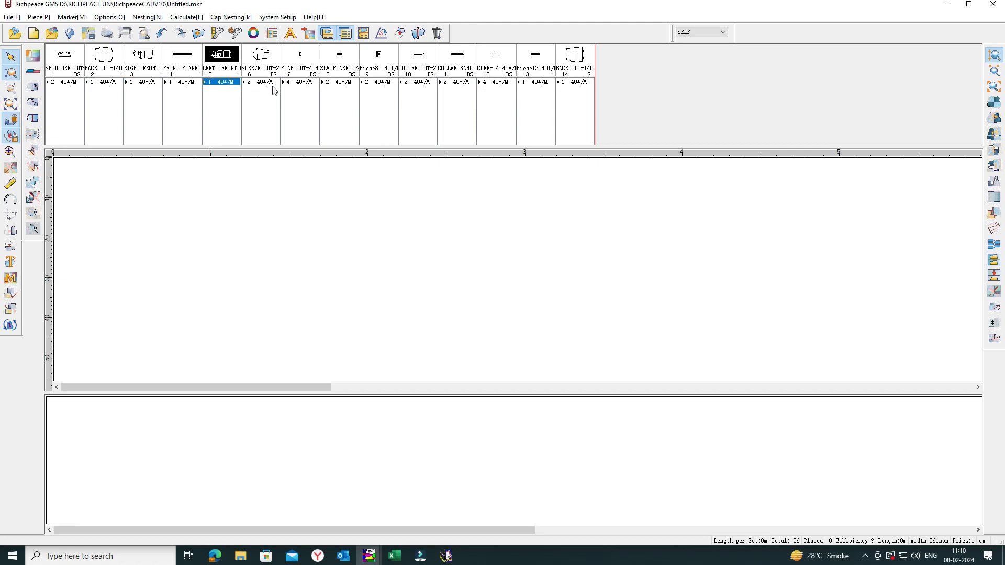
left_click(375, 117)
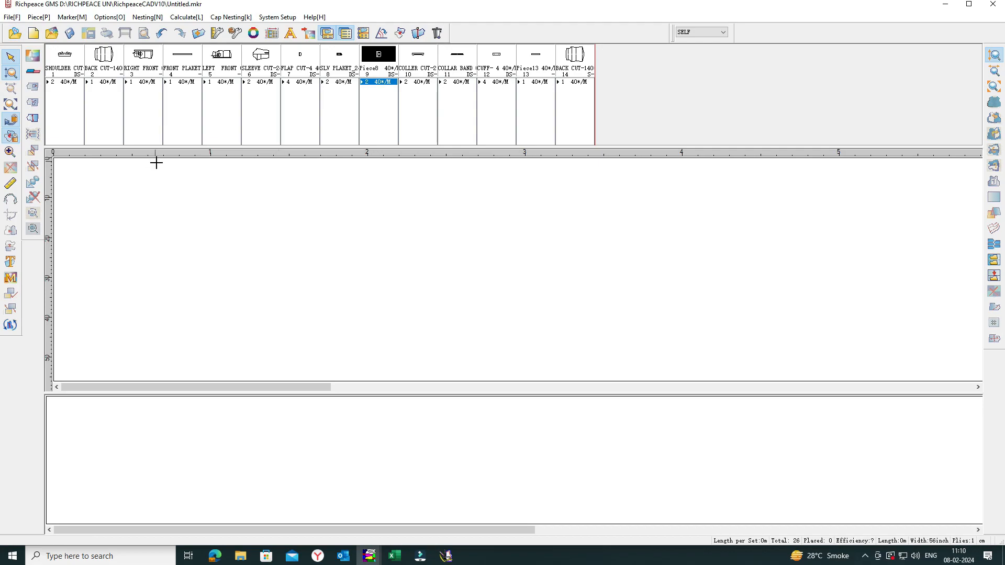
Open the S-1 SAVE CURRENT NESTING marker file from the Downloads folder.
left_click(11, 19)
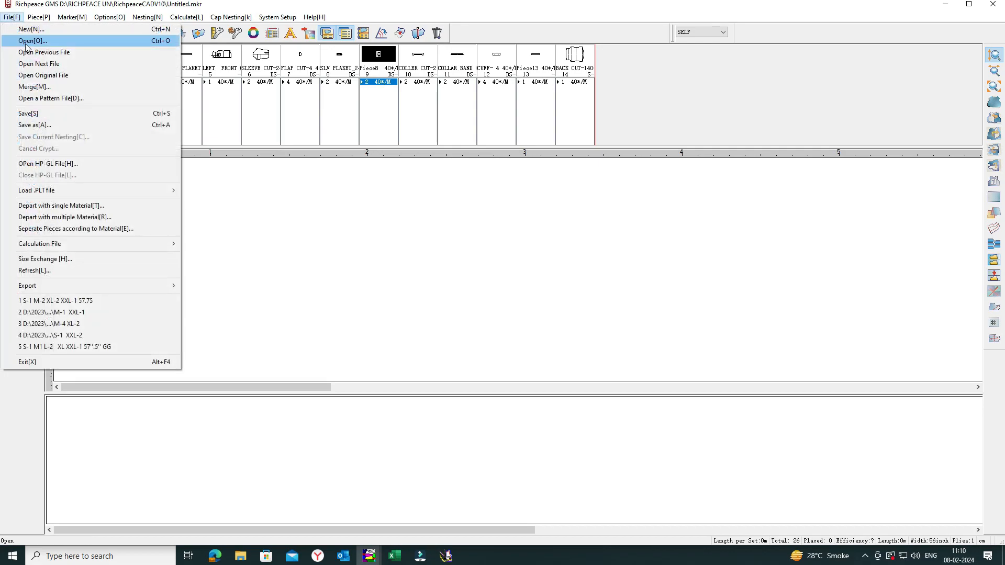
left_click(31, 40)
left_click(532, 105)
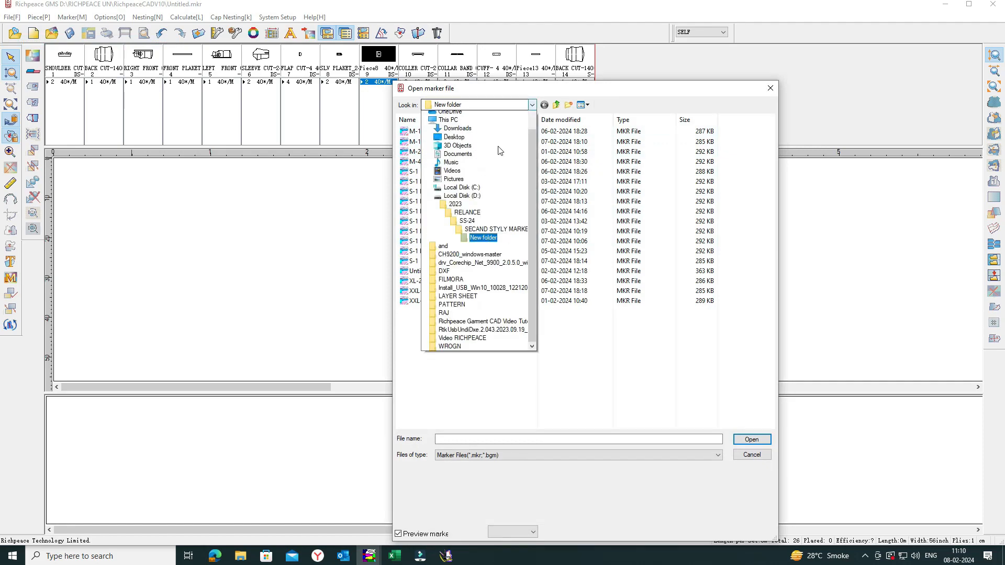
scroll(450, 173, "up", 2)
left_click(451, 173)
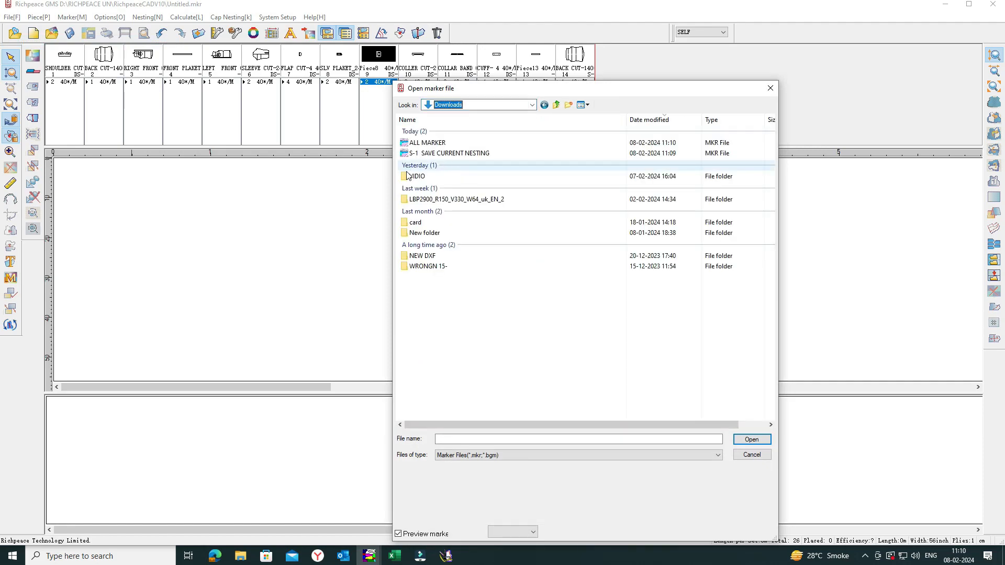
double_click(446, 153)
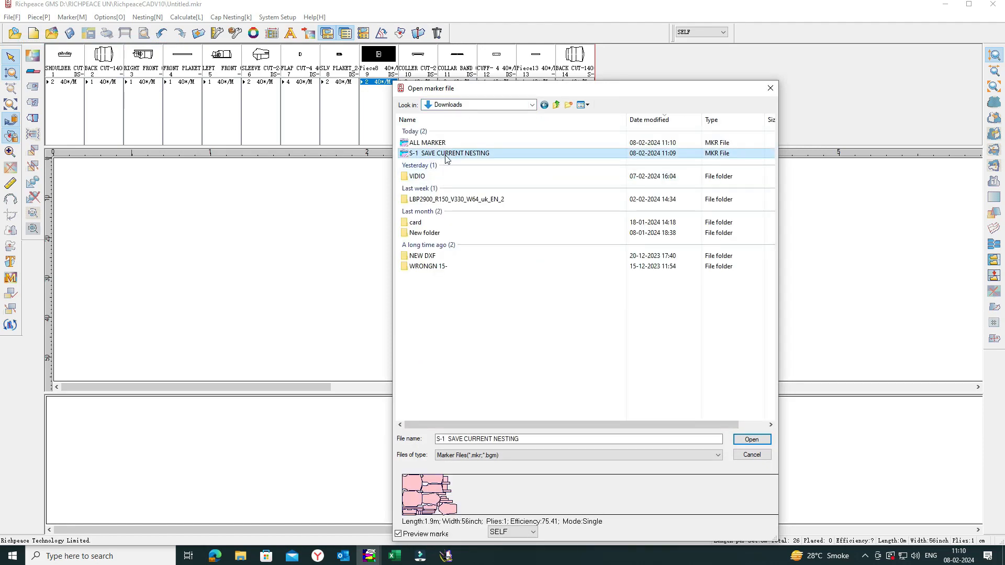
left_click(504, 296)
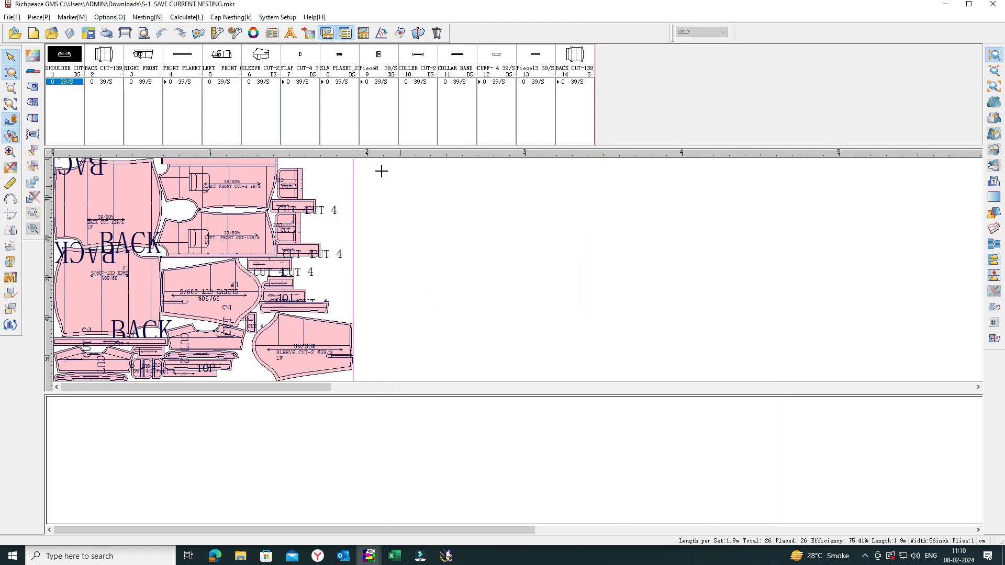
Open the ALL MARKER marker file from the Downloads folder.
left_click(8, 19)
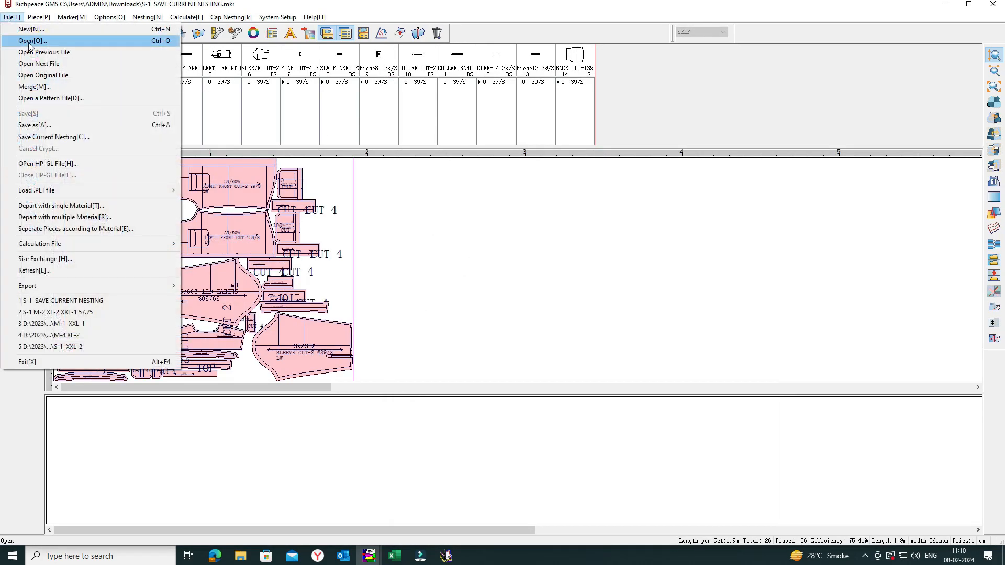
left_click(21, 30)
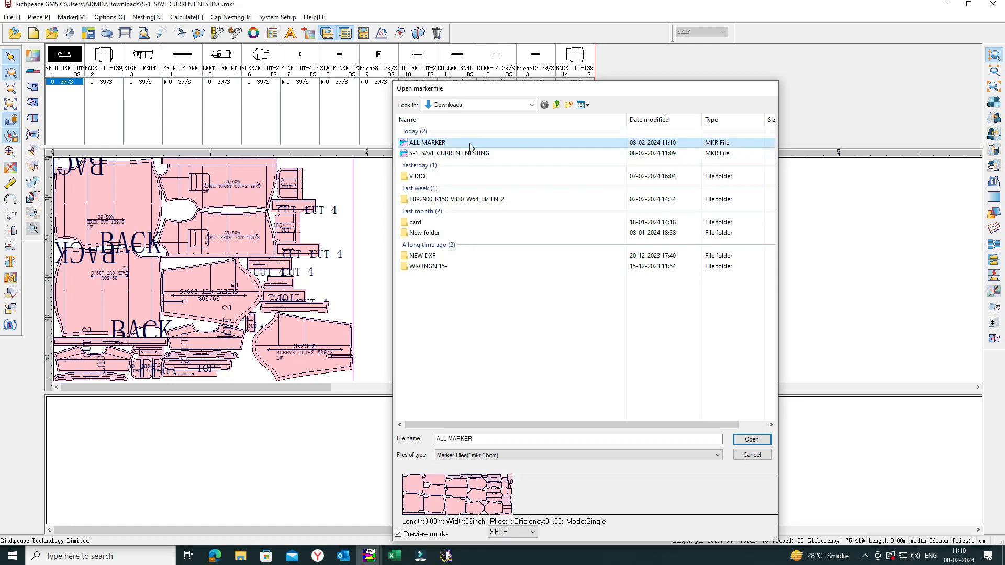
double_click(469, 145)
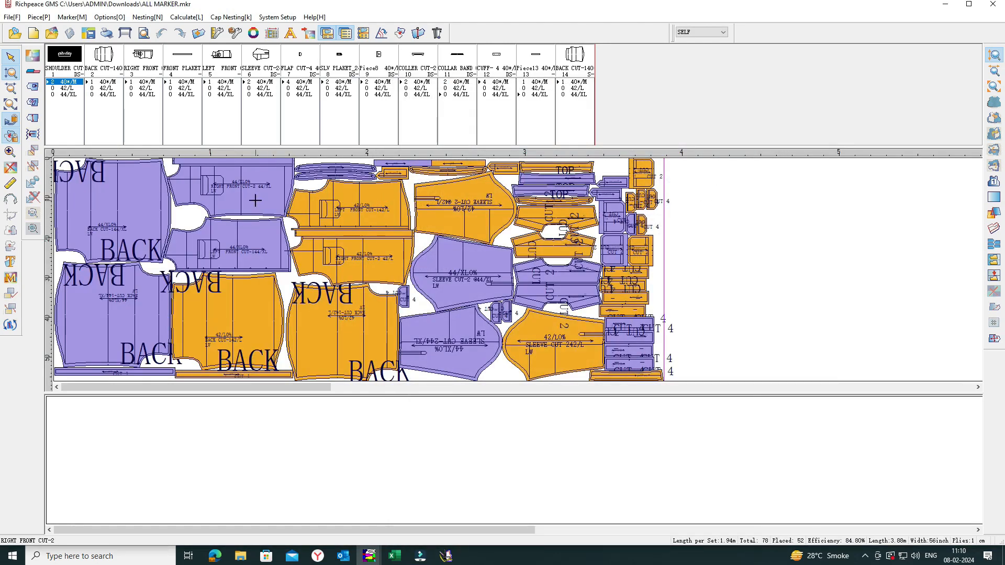
Set up printing of the marker with Microsoft Print to PDF as the printer and Landscape orientation.
left_click(109, 34)
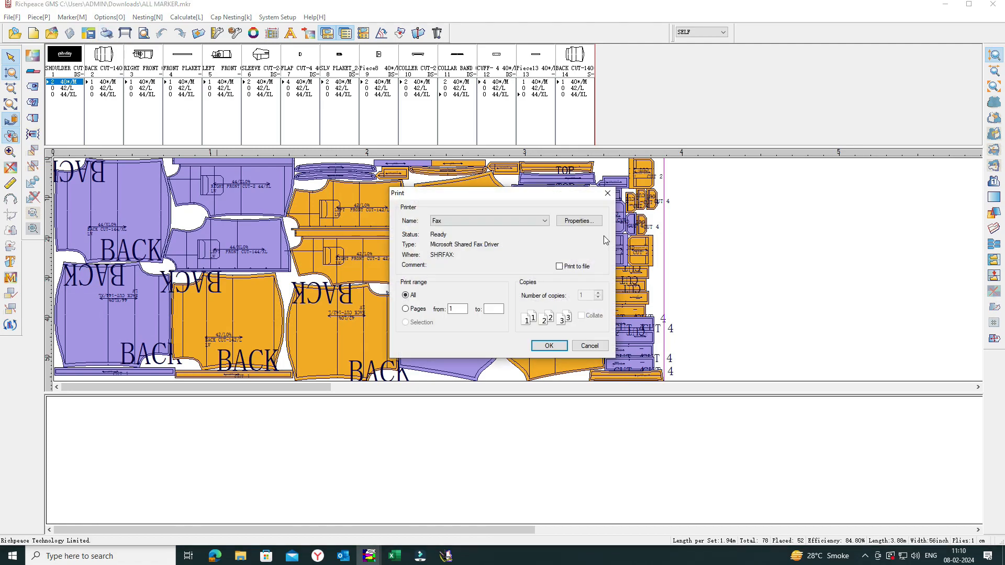
mouse_move(523, 193)
left_mouse_down()
mouse_move(591, 159)
mouse_move(576, 148)
mouse_move(594, 142)
left_mouse_up()
left_click(661, 170)
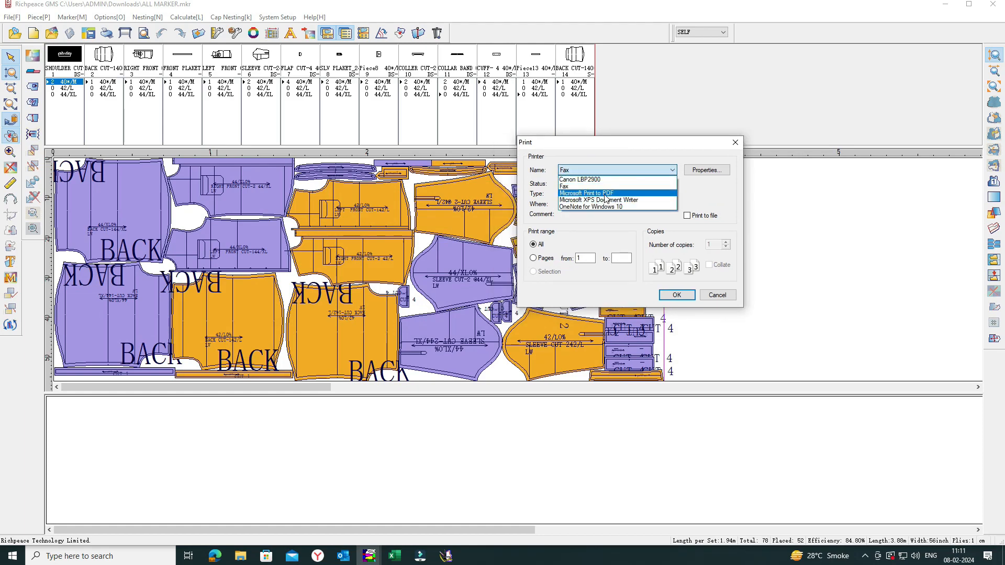
left_click(602, 197)
left_click(715, 170)
left_click(588, 197)
left_click(639, 198)
left_click(639, 197)
left_click(588, 209)
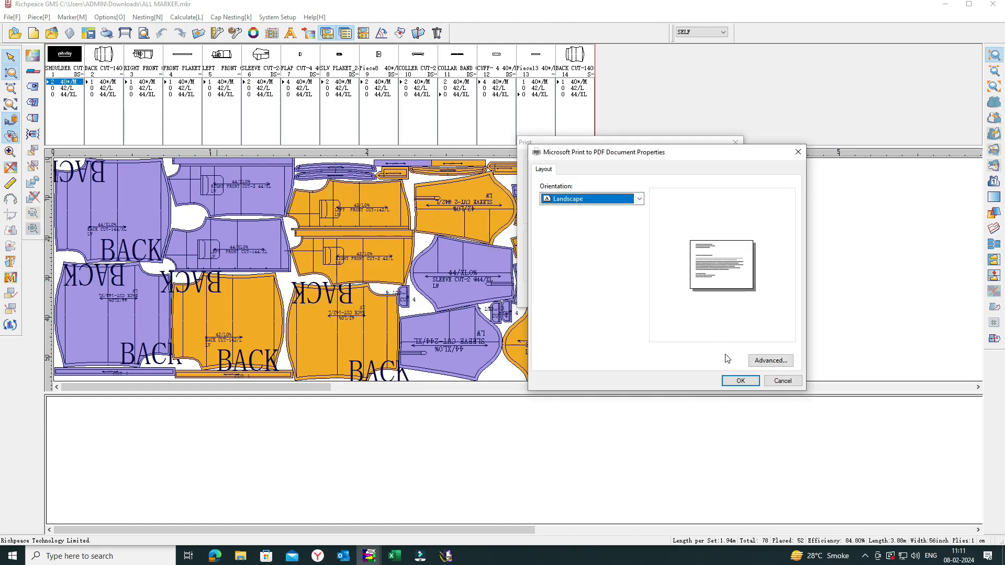
left_click(738, 379)
Print the marker to a PDF file named PDF MARKER in the Downloads folder.
left_click(676, 295)
type("PDF MARKER")
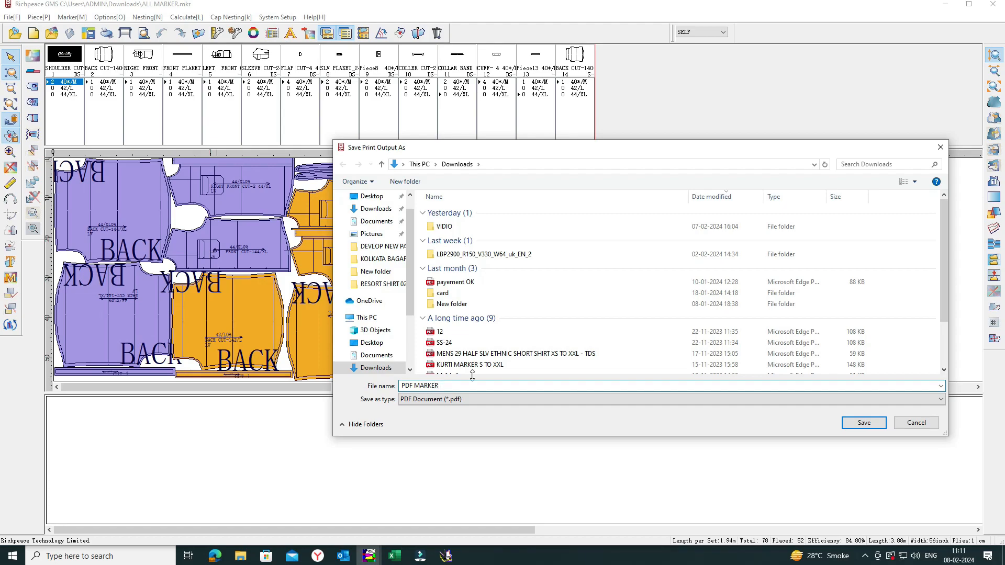
key("Return")
Switch to File Explorer, open PDF MARKER from Downloads to examine the printed layout, and close it.
left_click(240, 556)
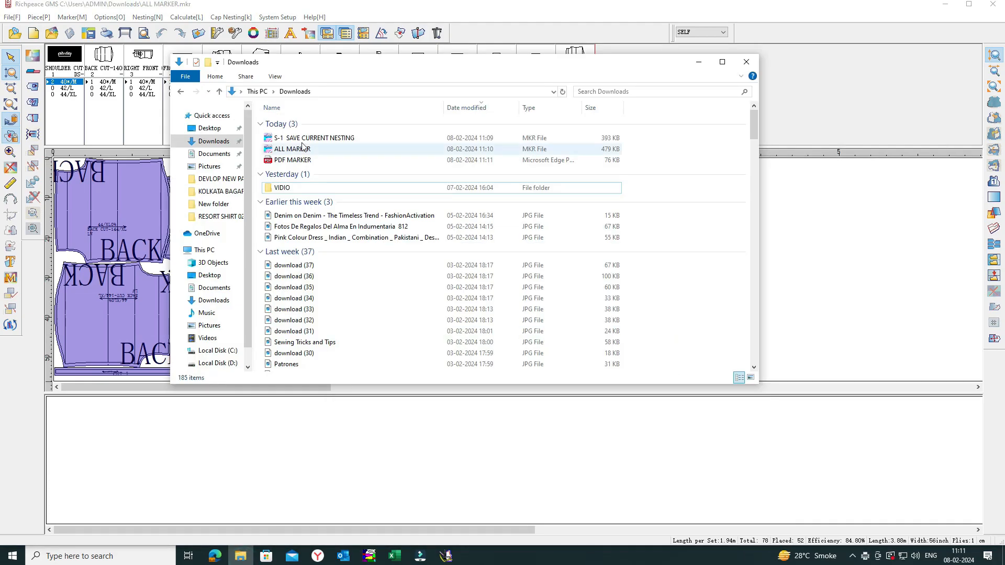
double_click(306, 160)
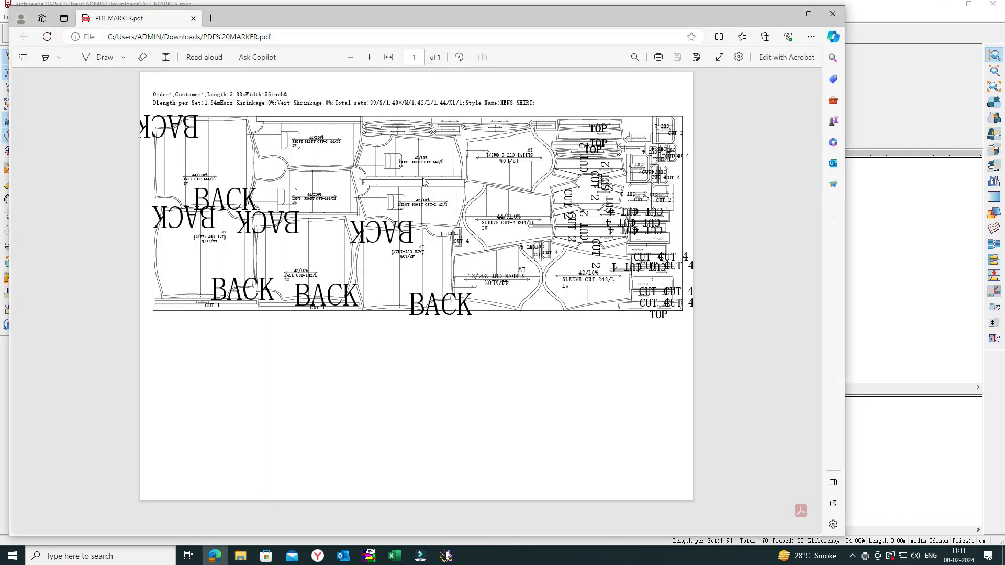
left_click(832, 14)
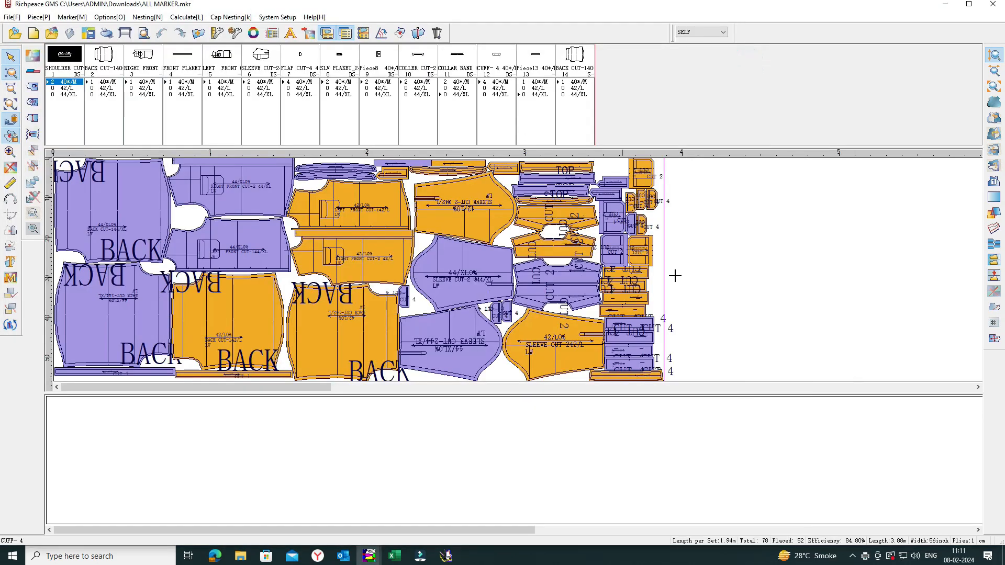
Open the plot settings for the marker and set the number of copies to 2.
left_click(126, 34)
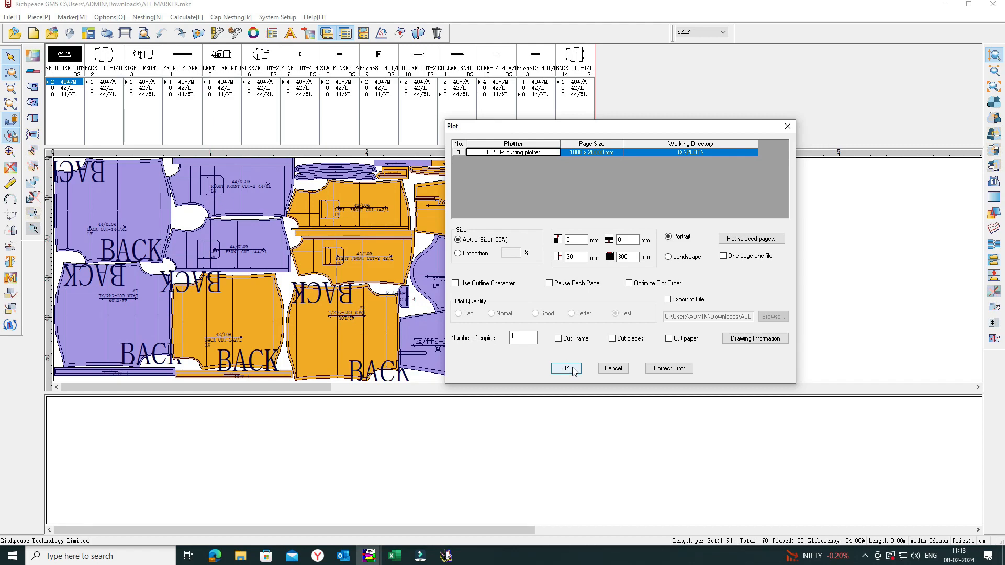
left_click(517, 339)
type("2")
Try the Cut Frame, Cut pieces and Cut paper plot options, then turn all three off again.
left_click(567, 341)
left_click(625, 341)
left_click(676, 340)
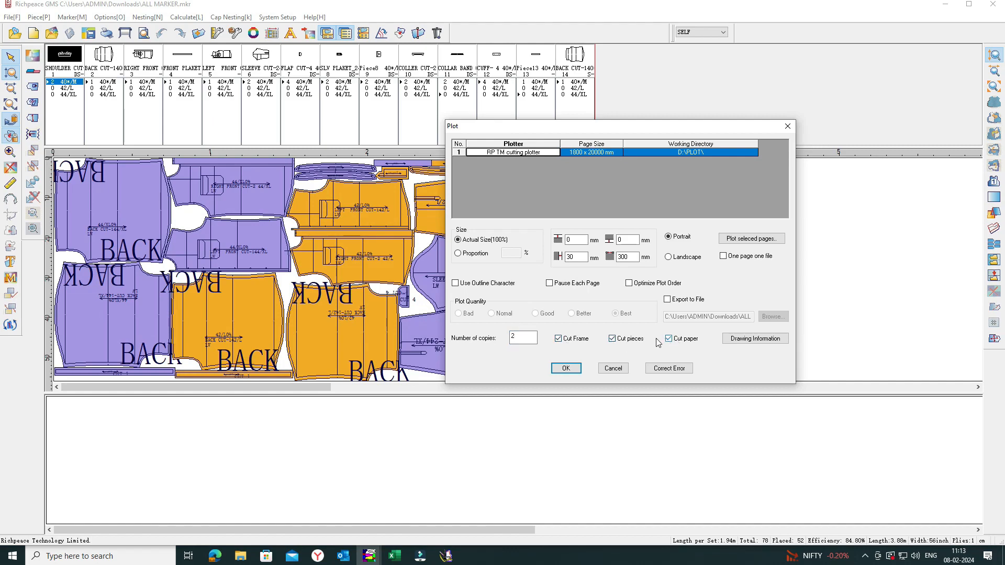
left_click(563, 342)
left_click(669, 339)
left_click(623, 344)
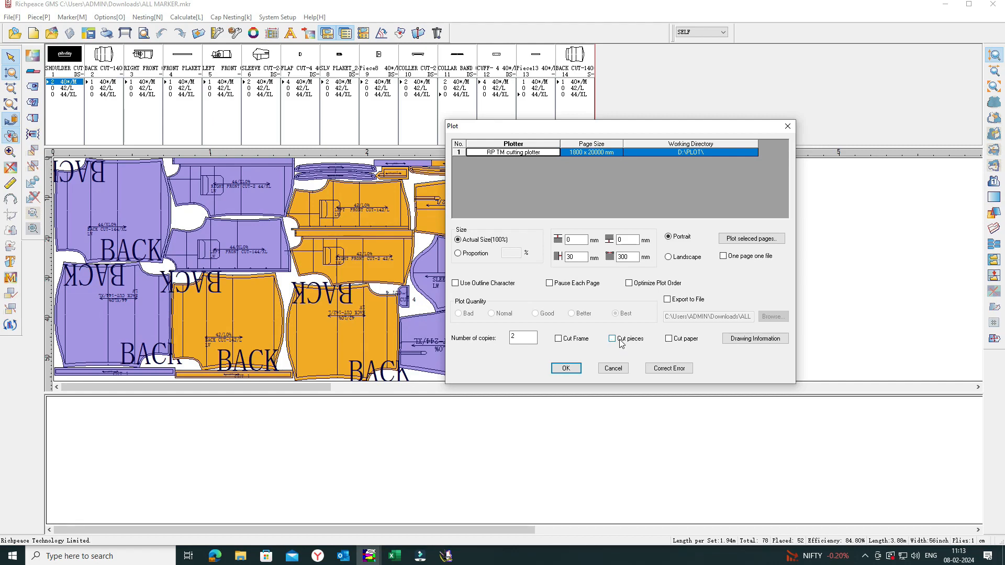
Open the plot's drawing information and turn off Text and Drill for the marker pieces.
left_click(743, 341)
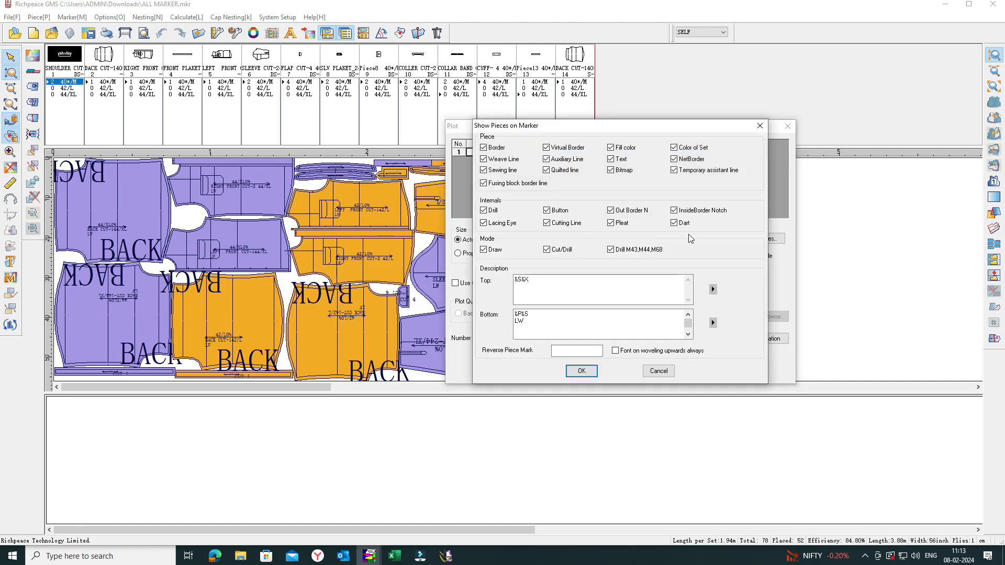
left_click_drag(620, 125, 704, 121)
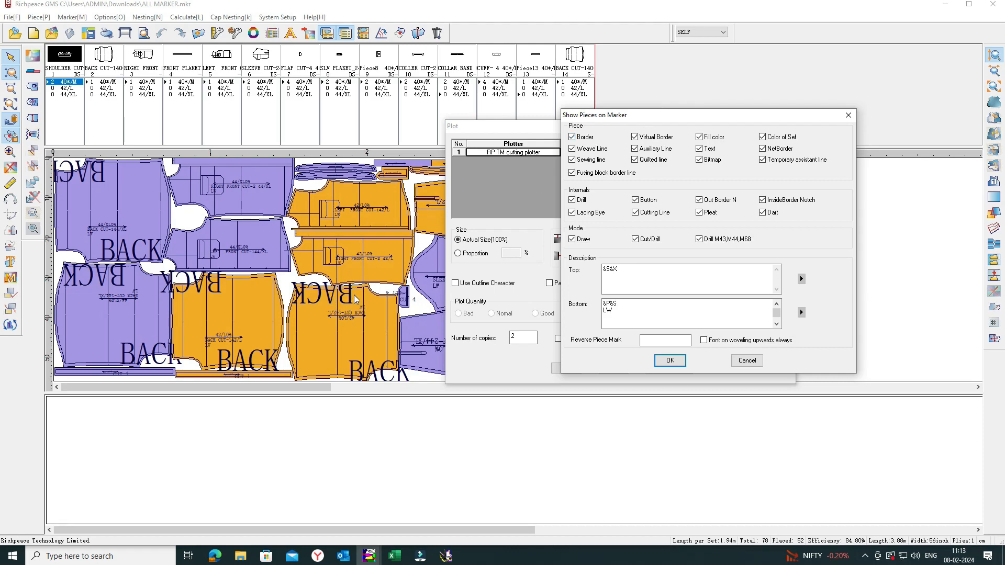
left_click(705, 151)
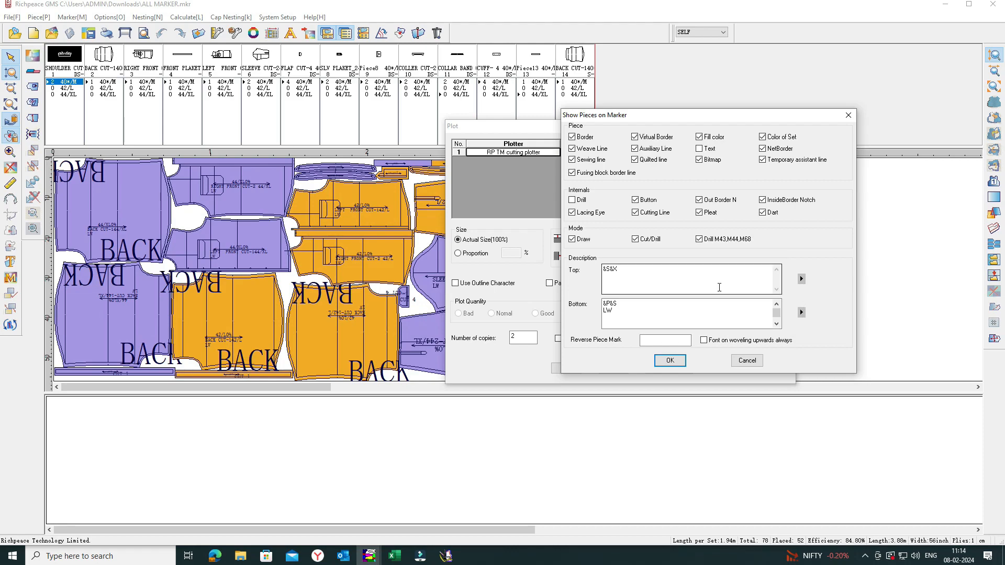
Add the Date field to the pieces' top description and apply the drawing information.
left_click(802, 279)
left_click(802, 312)
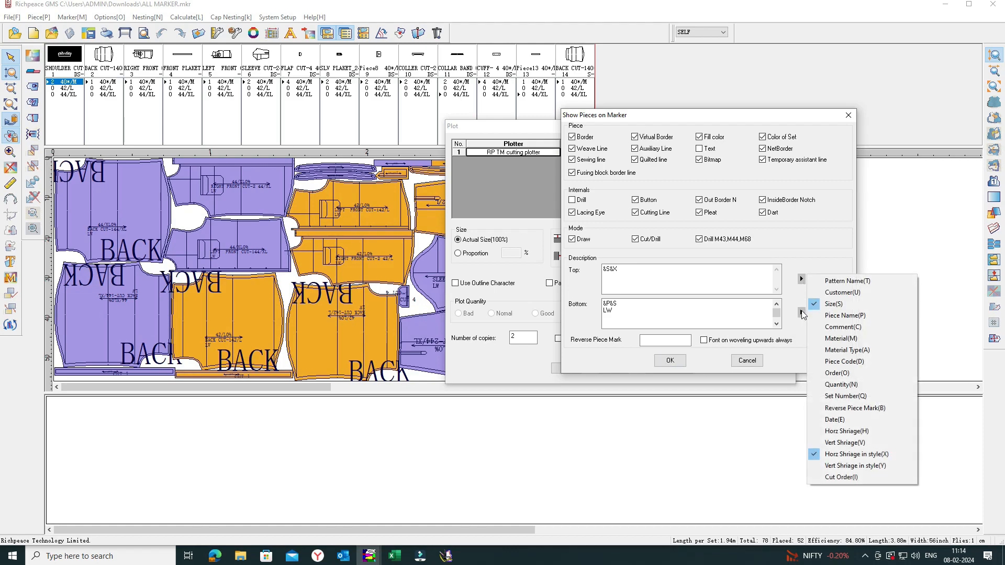
left_click(802, 280)
left_click(804, 247)
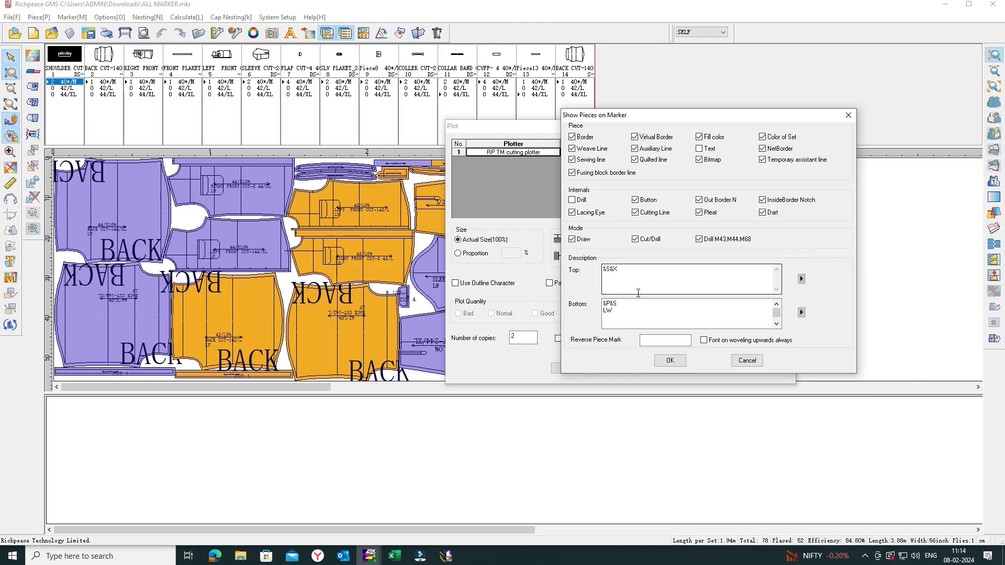
left_click(801, 279)
left_click(824, 419)
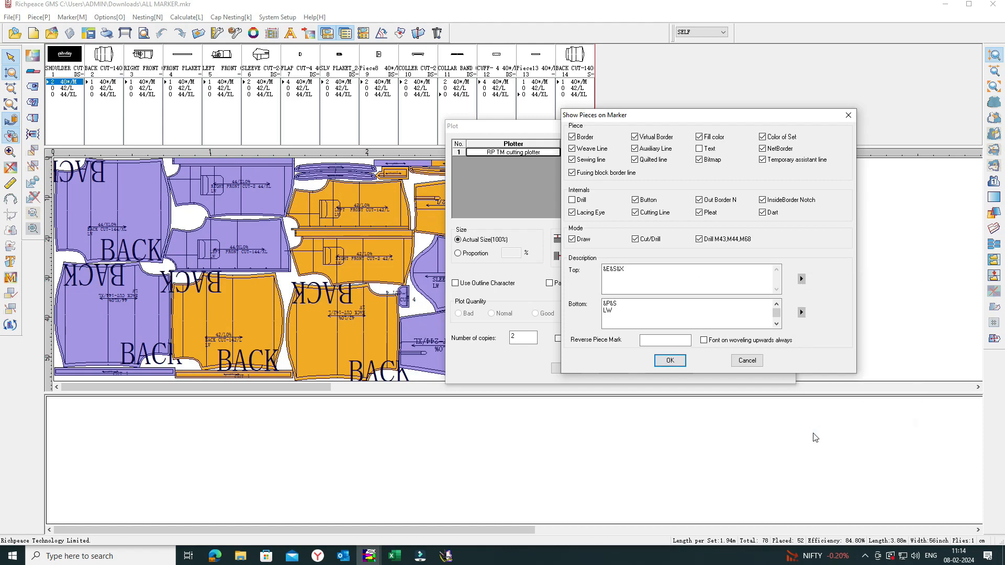
left_click(670, 360)
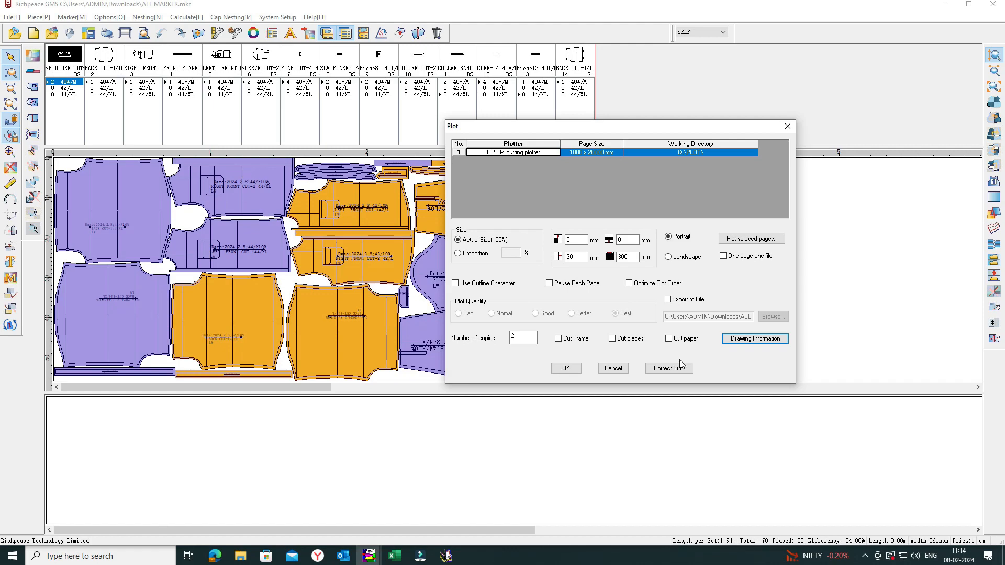
Turn the pieces' Text display back on in the drawing information.
left_click(755, 339)
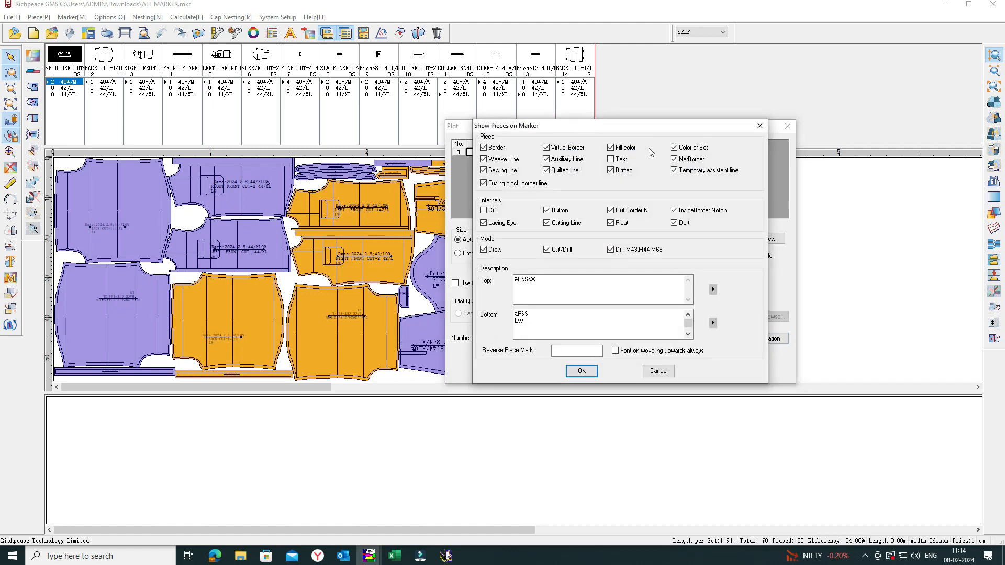
left_click(583, 371)
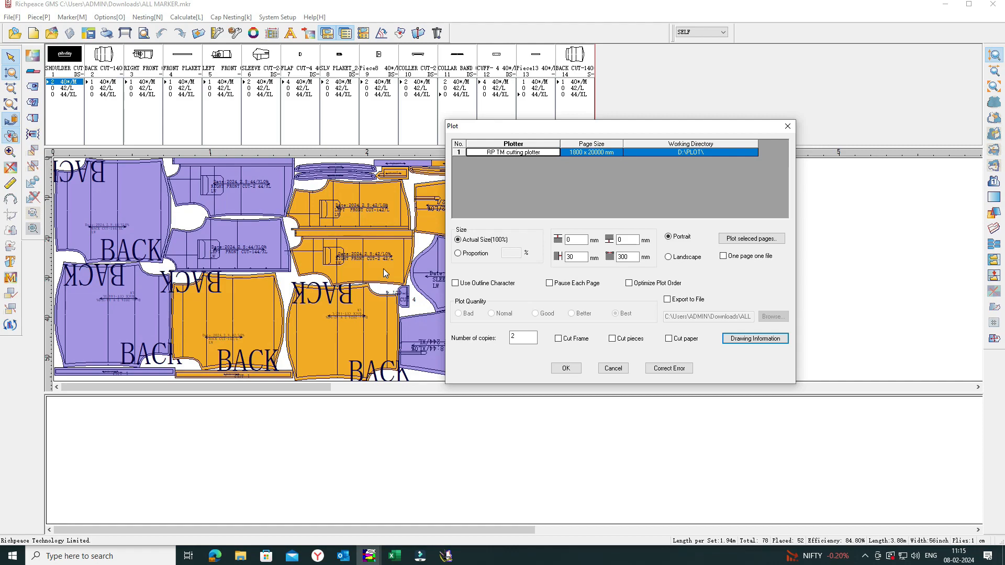
Export the plot to a plt file named ALL MARKER in Downloads, keeping RP TM cutting plotter as the plotter.
left_click(675, 303)
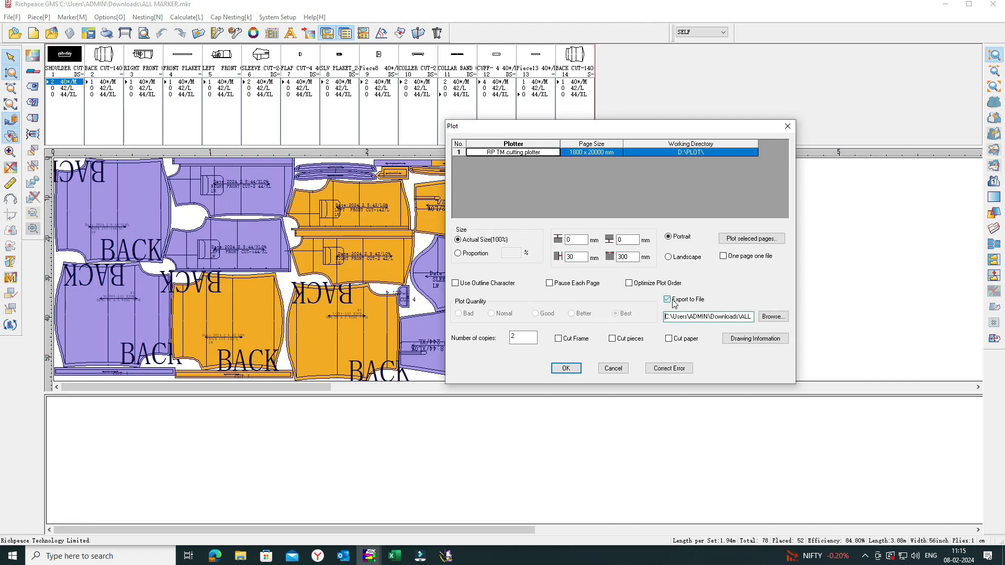
left_click(772, 318)
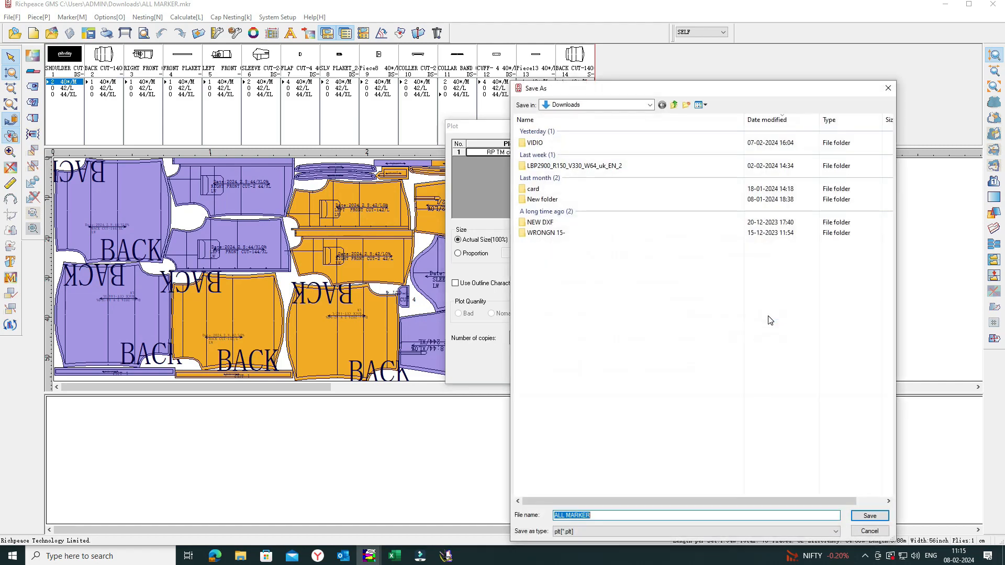
left_click(627, 515)
left_click(869, 516)
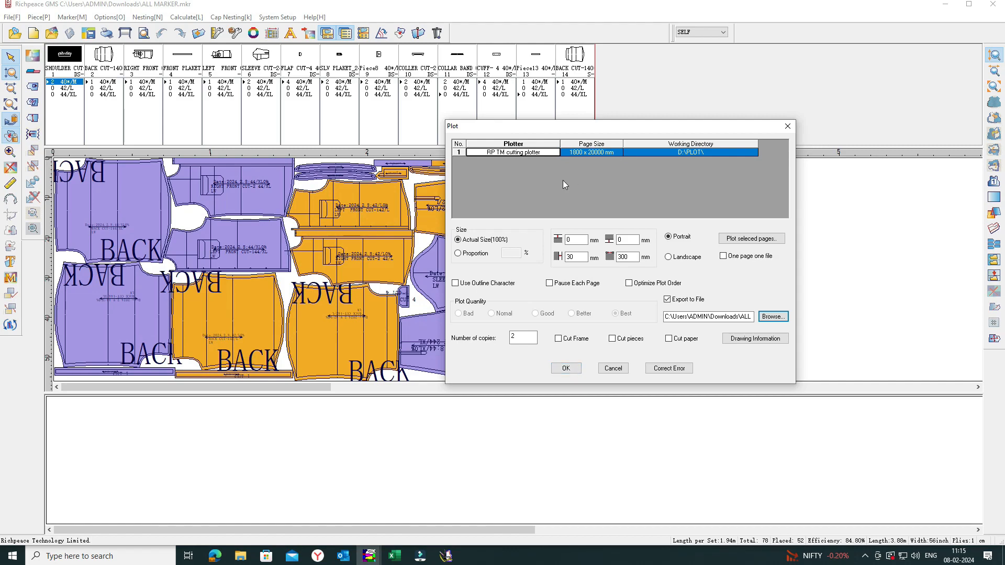
left_click(553, 152)
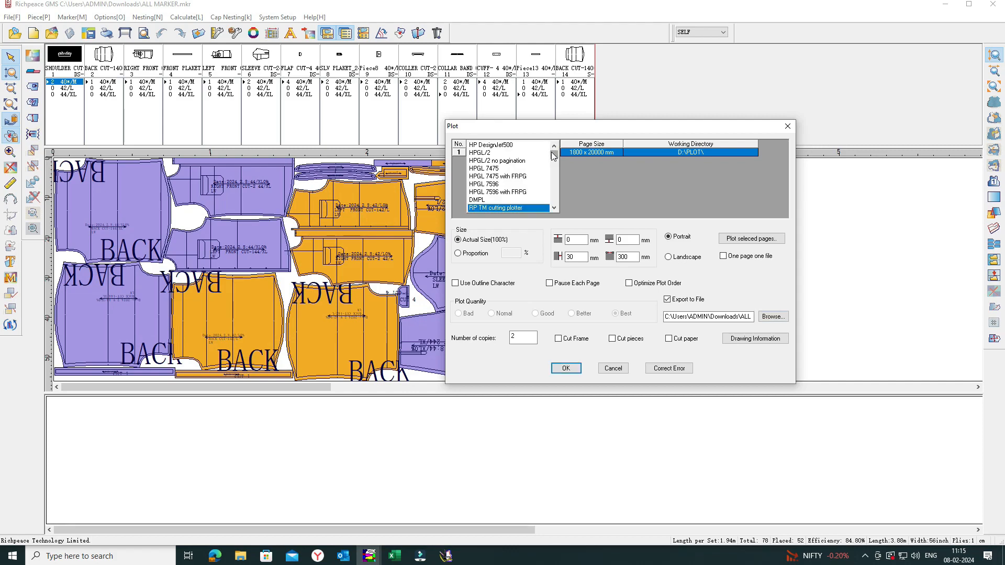
left_click(589, 180)
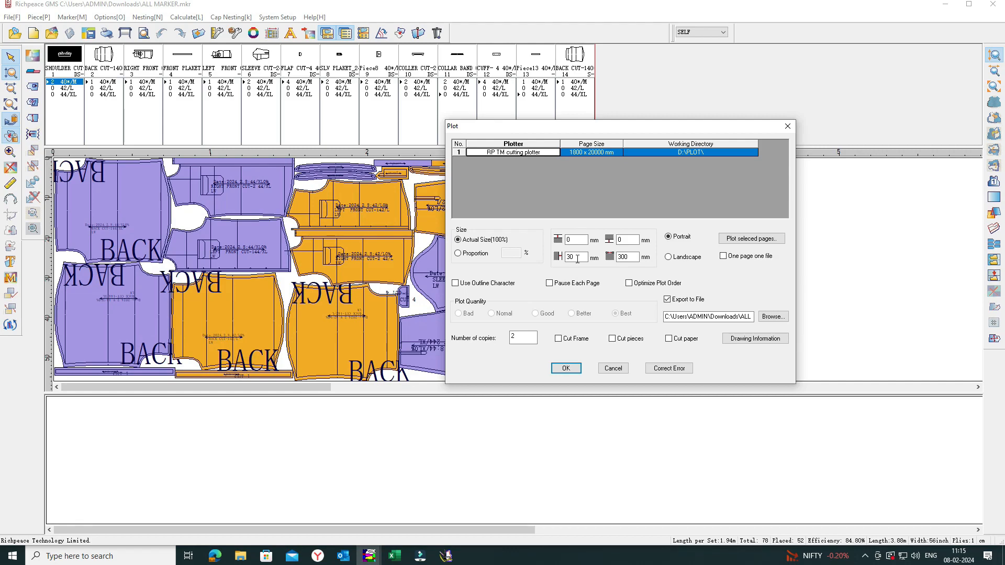
left_click(567, 369)
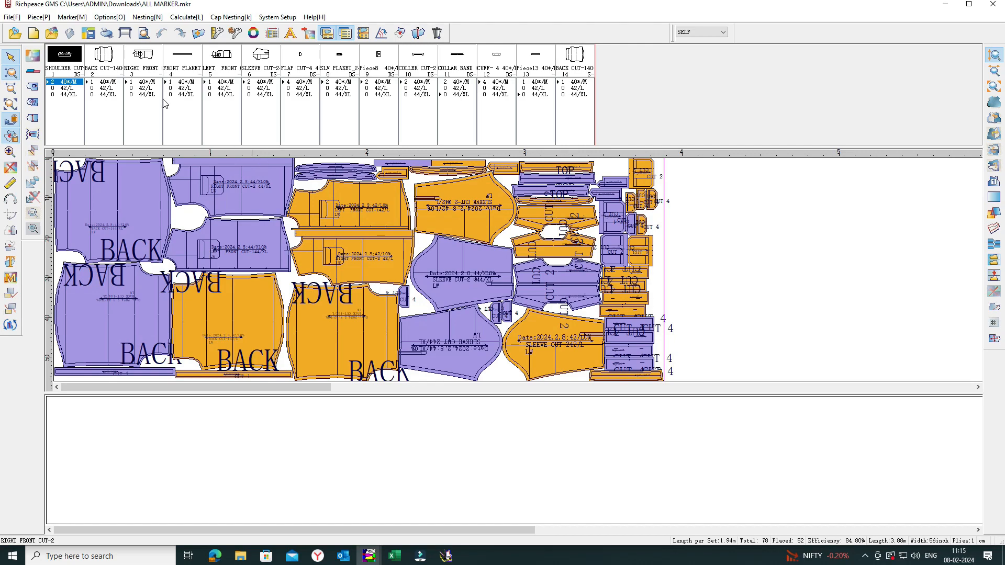
Preview the printed page of the marker and close the preview.
left_click(144, 33)
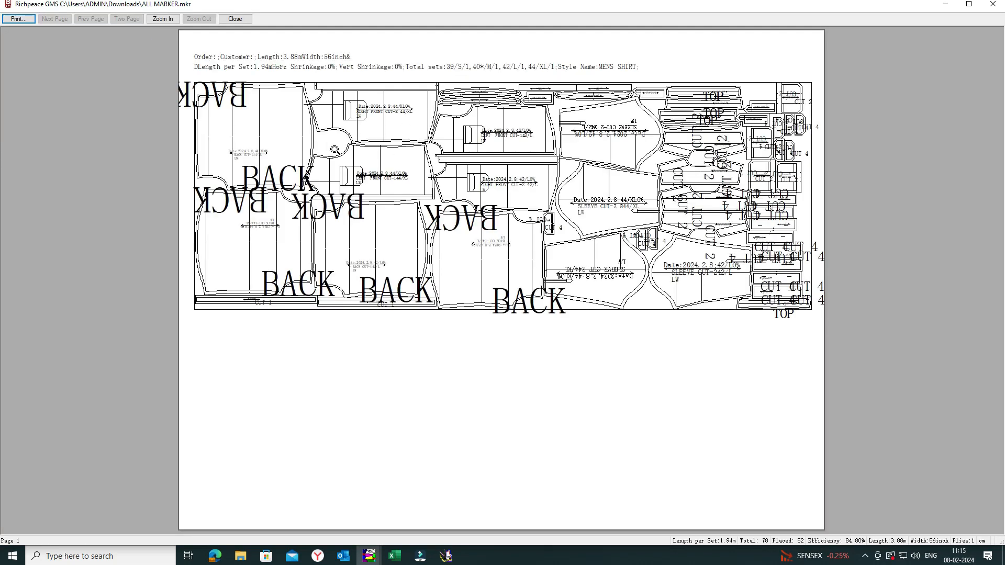
left_click(236, 20)
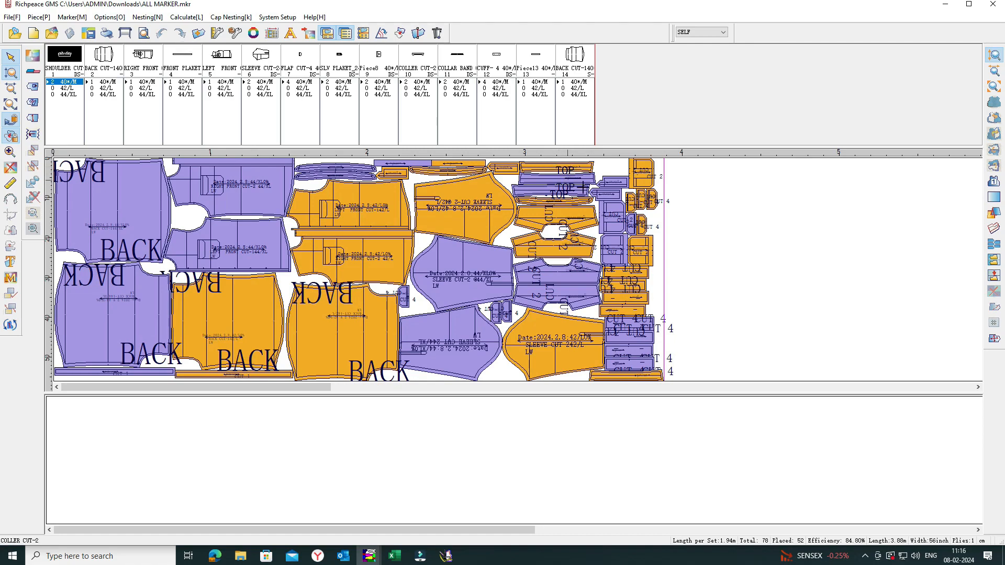
Move several small 42/L pieces from the marker's end into the empty area beyond it.
left_click_drag(660, 174, 806, 212)
mouse_move(667, 199)
left_mouse_down()
mouse_move(710, 240)
mouse_move(704, 165)
left_mouse_up()
left_click_drag(638, 217, 668, 221)
left_click_drag(629, 193, 670, 197)
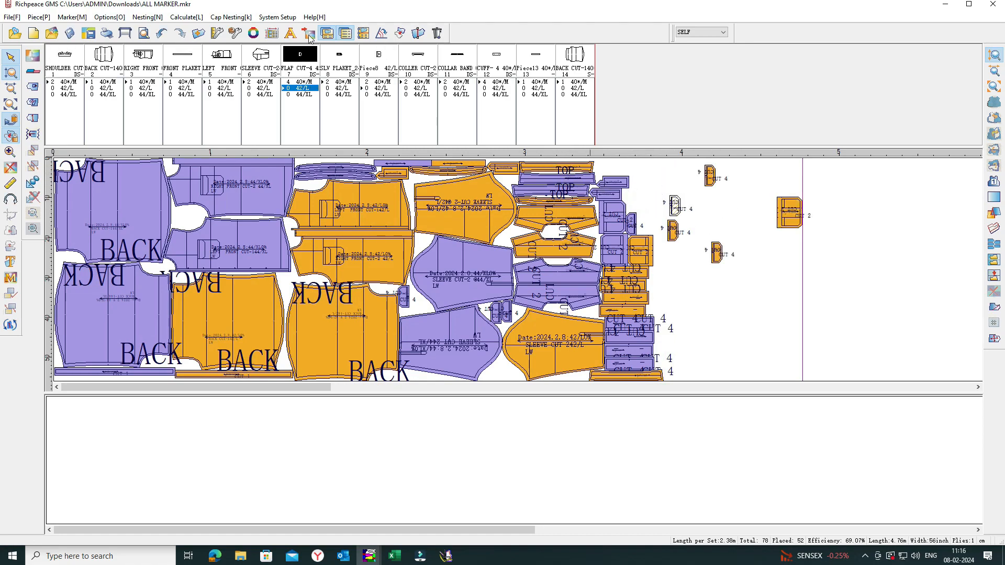
Undo the moves of the small 42/L pieces.
left_click(161, 33)
left_click(162, 33)
left_click(161, 33)
left_click(162, 34)
left_click(161, 34)
Redo the undone moves of the small 42/L pieces.
left_click(180, 34)
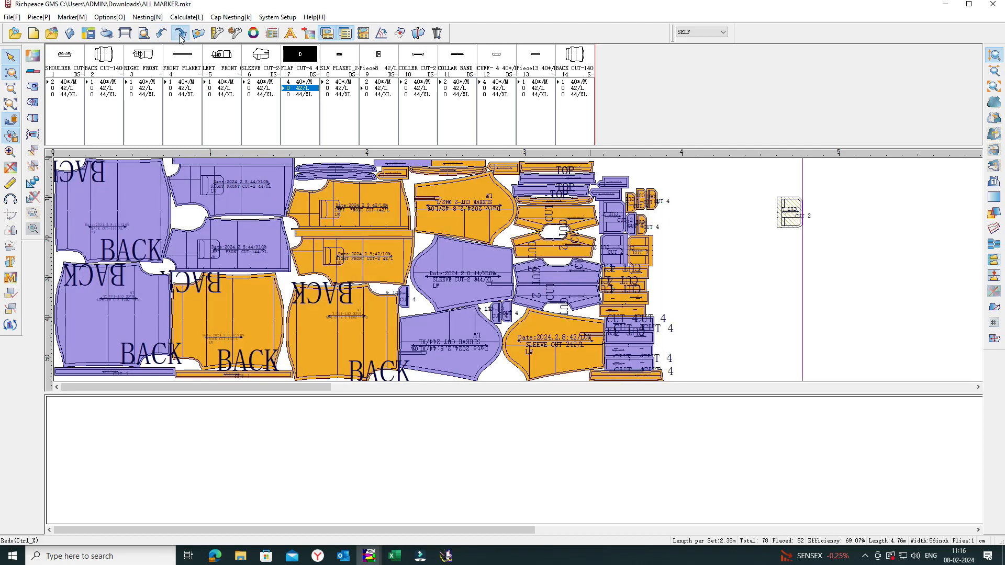
left_click(180, 34)
left_click(180, 34)
left_click(180, 33)
left_click(180, 33)
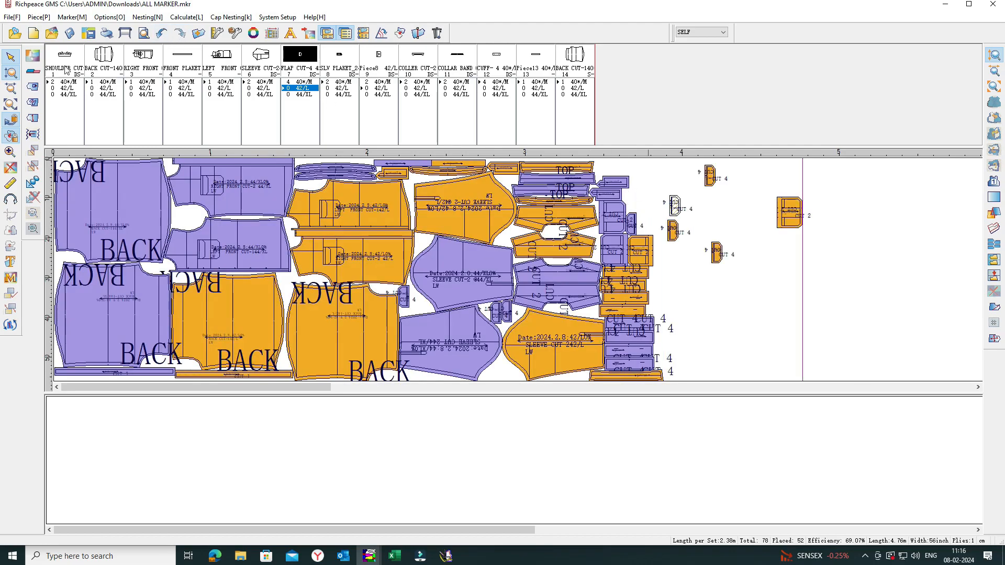
Undo the small-piece moves again to restore the nested marker layout.
left_click(161, 34)
left_click(161, 33)
left_click(161, 33)
left_click(162, 33)
left_click(161, 33)
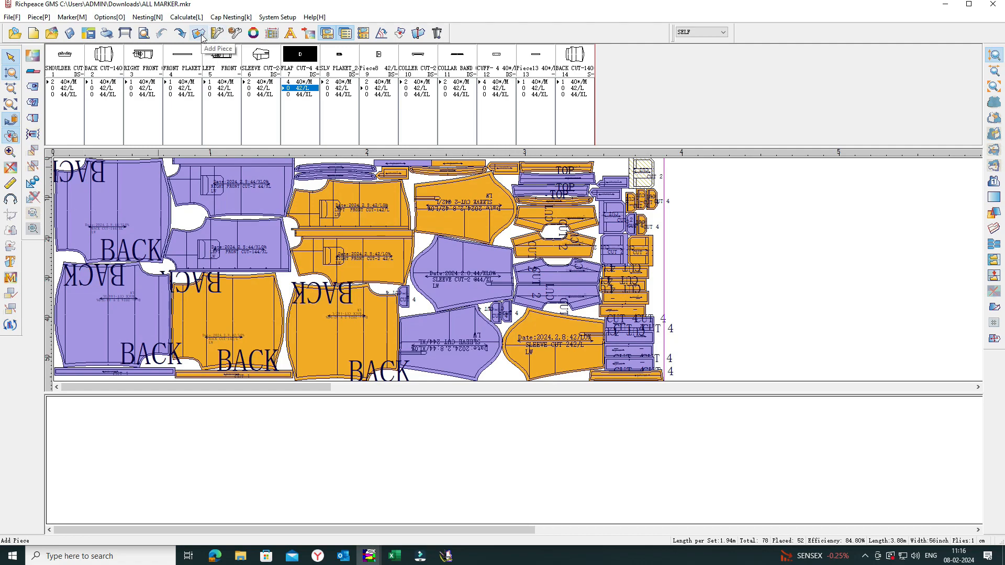
Add five more 44/XL copies of the back piece at the marker's start, without applying the quantity to all sizes.
left_click(143, 180)
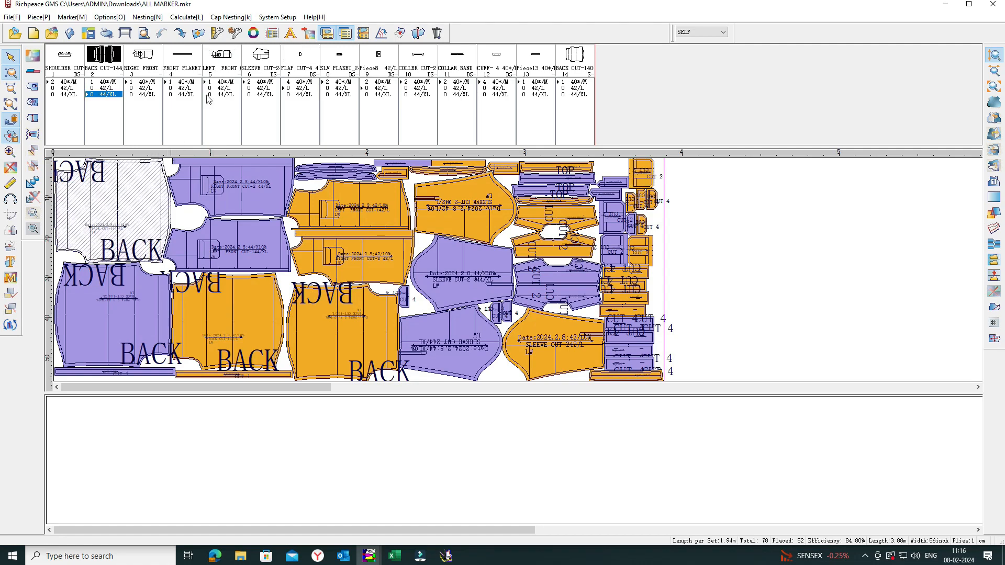
left_click(199, 34)
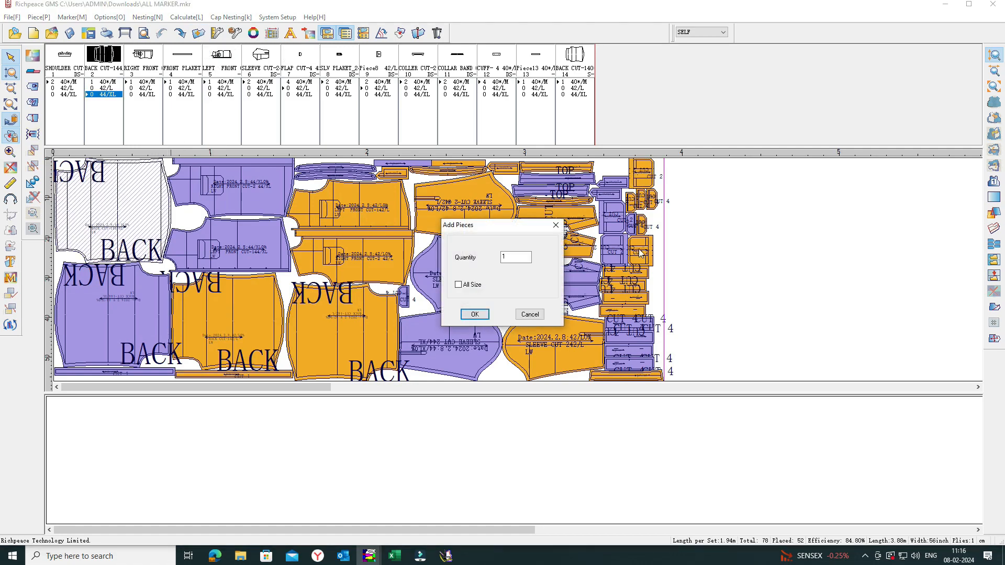
mouse_move(504, 229)
left_mouse_down()
mouse_move(747, 150)
mouse_move(791, 152)
left_mouse_up()
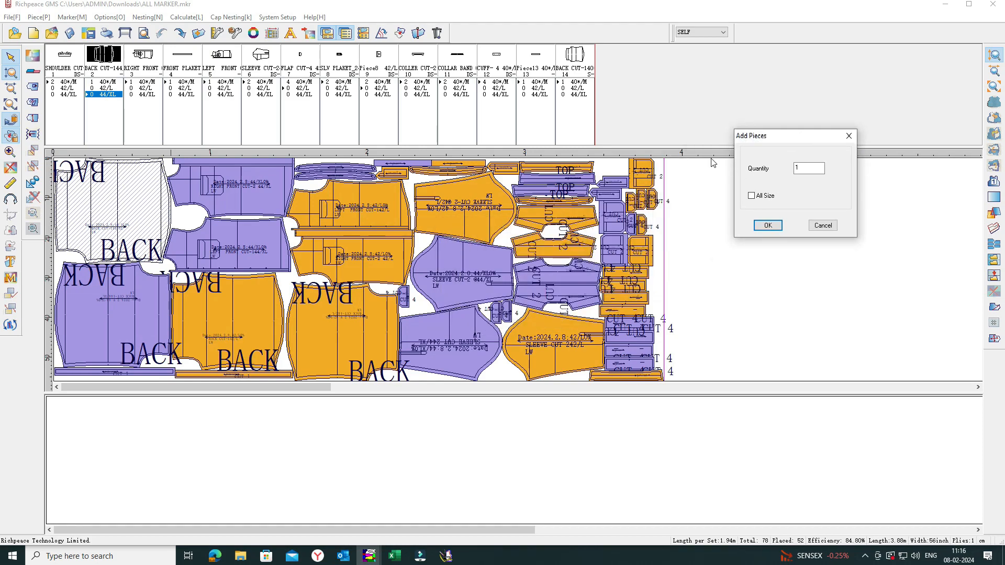
left_click(810, 169)
left_click(768, 226)
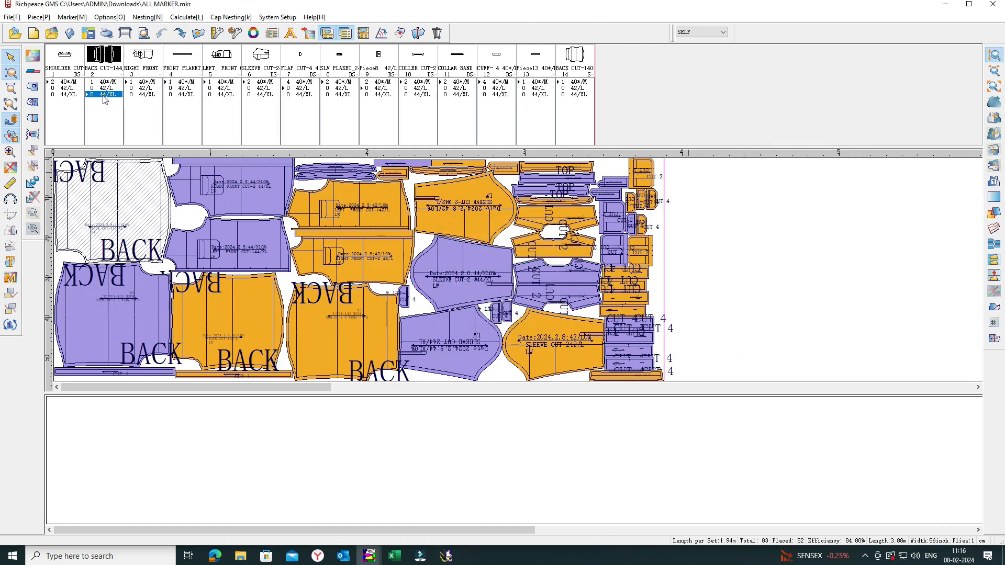
Place three of the added 44/XL back pieces beyond the marker's end and return them to the piece list.
left_click(104, 95)
left_click(104, 96)
left_click(104, 96)
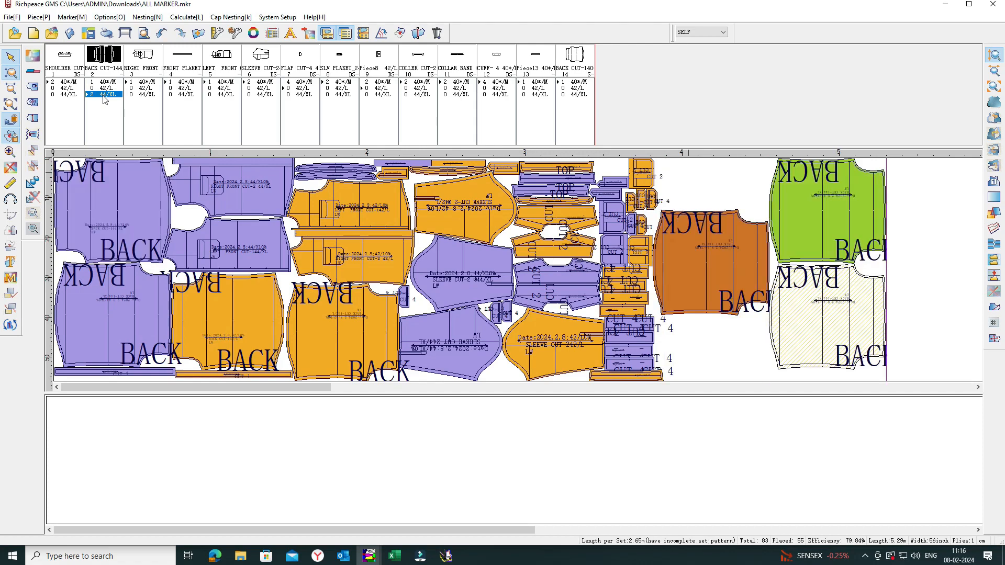
double_click(859, 227)
left_click(834, 322)
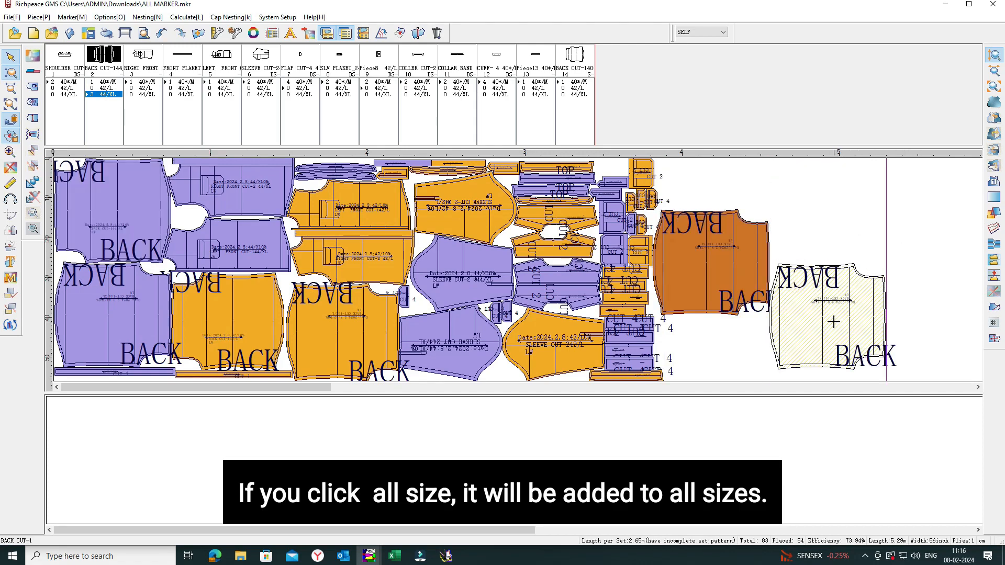
double_click(834, 321)
double_click(742, 275)
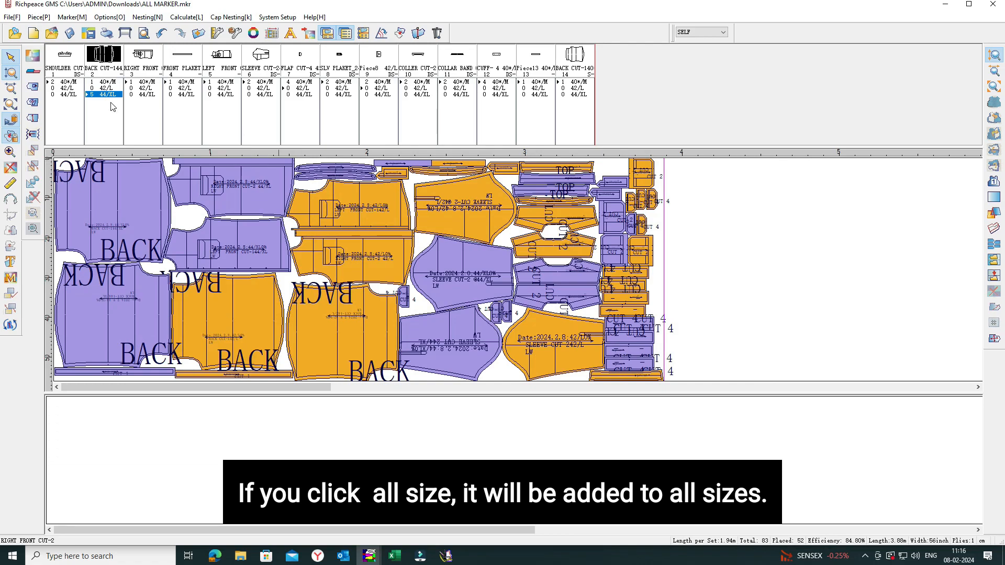
Review the unit choices for marker length and width in Work Units, keeping m for length and inch for width.
left_click(216, 33)
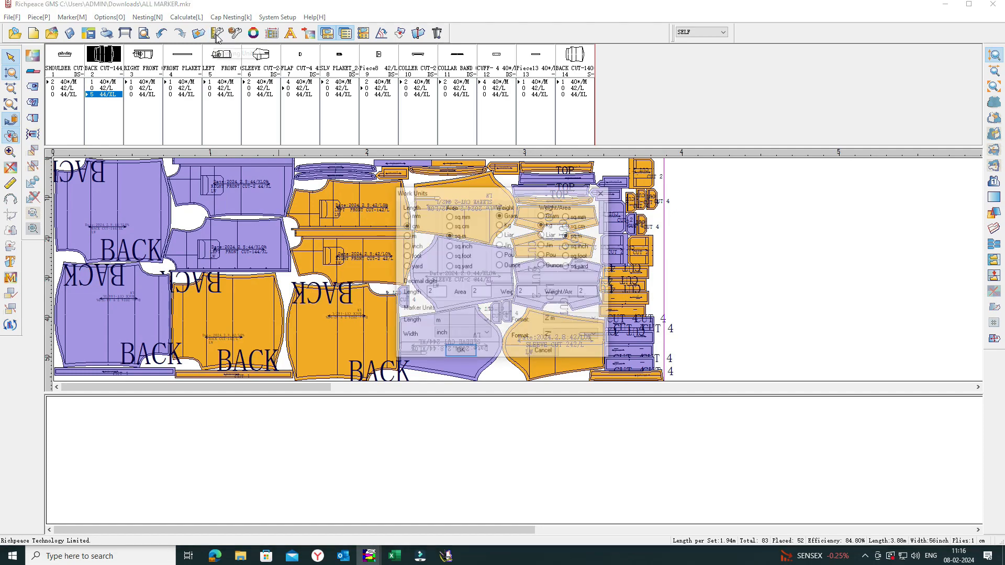
left_click_drag(493, 192, 578, 151)
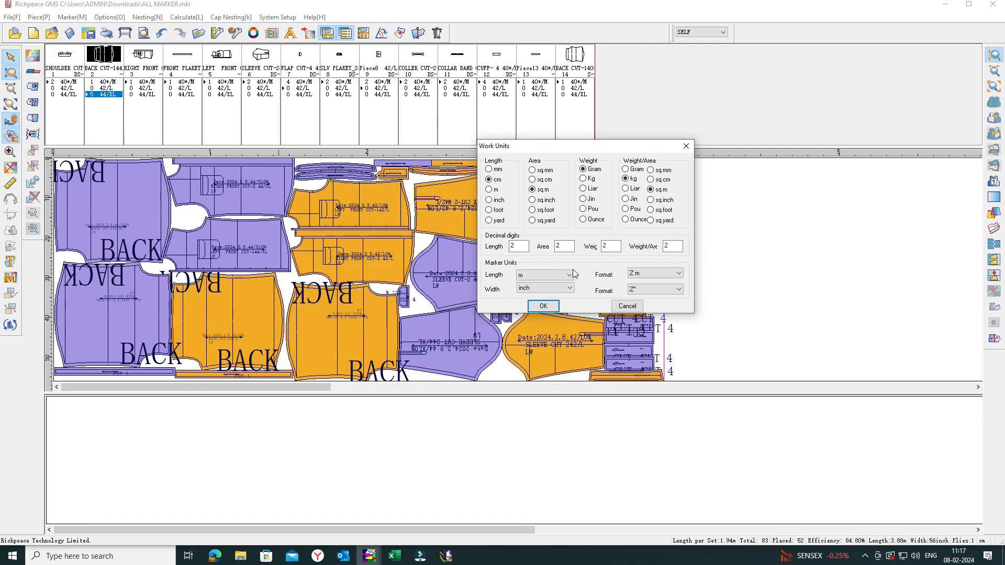
left_click(546, 275)
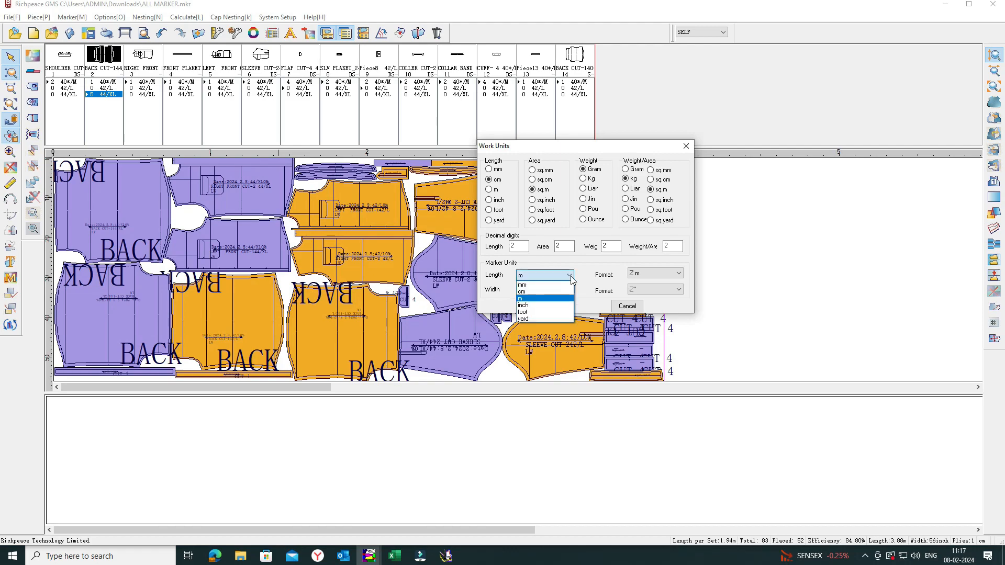
left_click(573, 266)
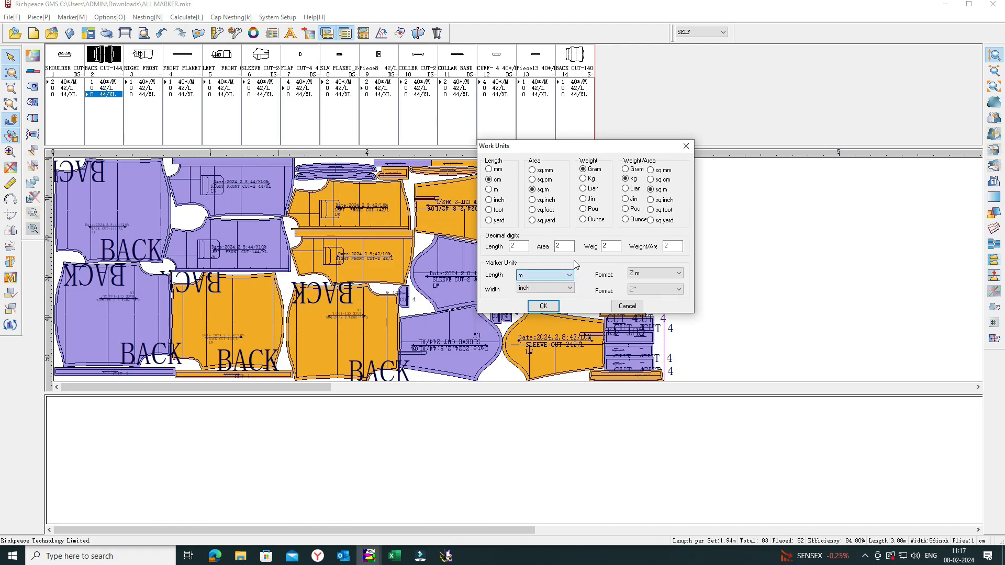
left_click(570, 289)
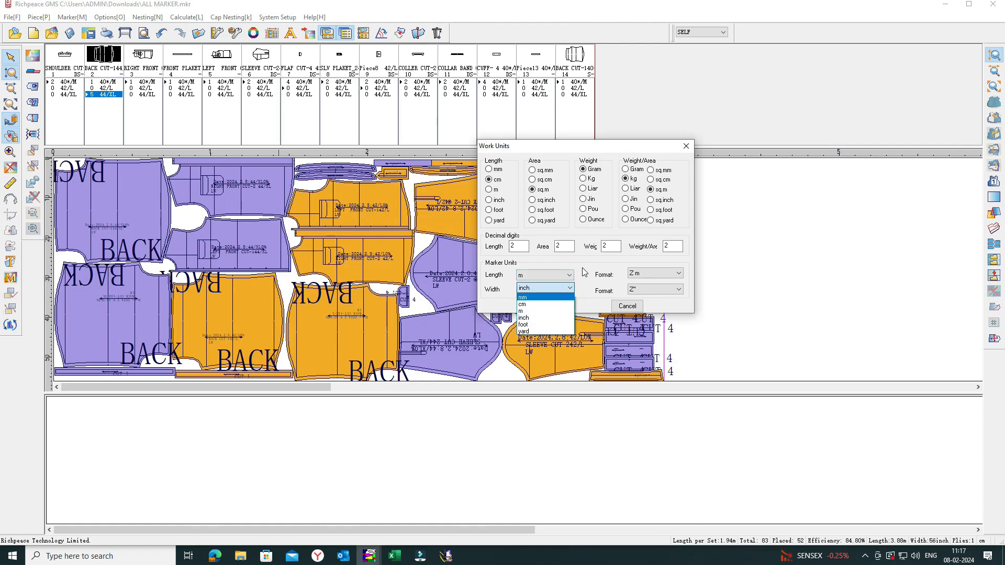
left_click(585, 272)
left_click(544, 306)
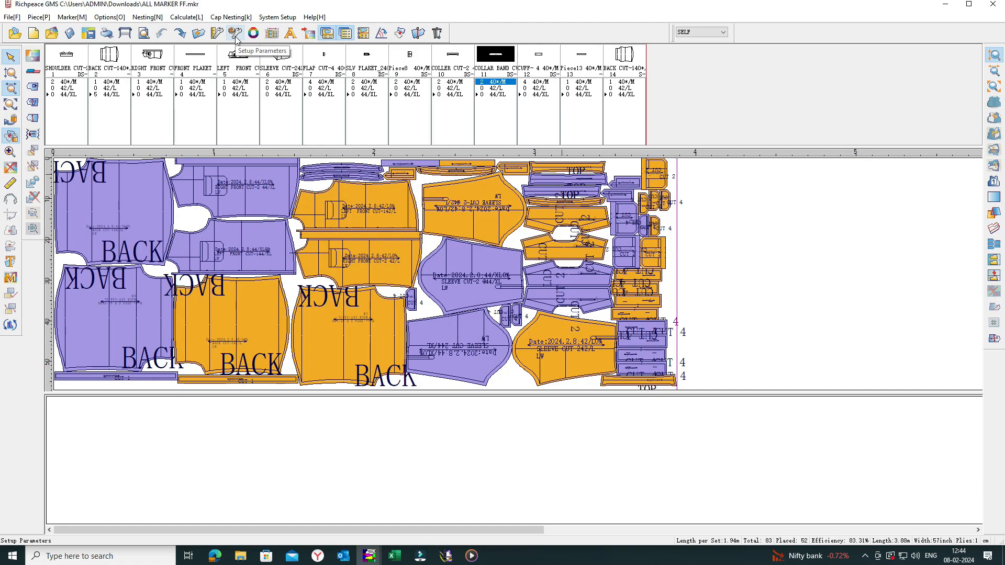
Review the nesting and piece parameters, and enable Show zero Piece for the piece window.
left_click(236, 36)
left_click_drag(408, 128, 487, 81)
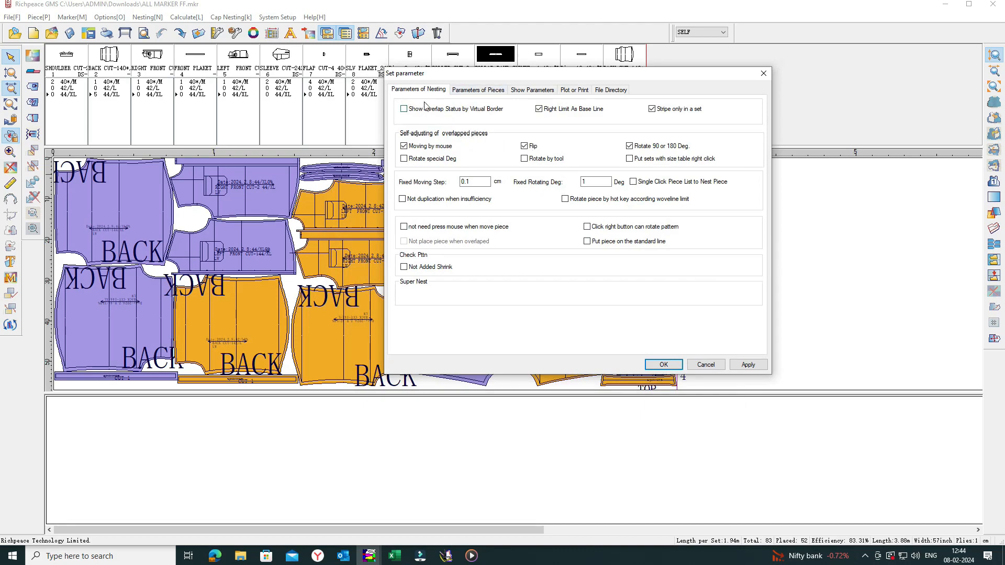
left_click(478, 91)
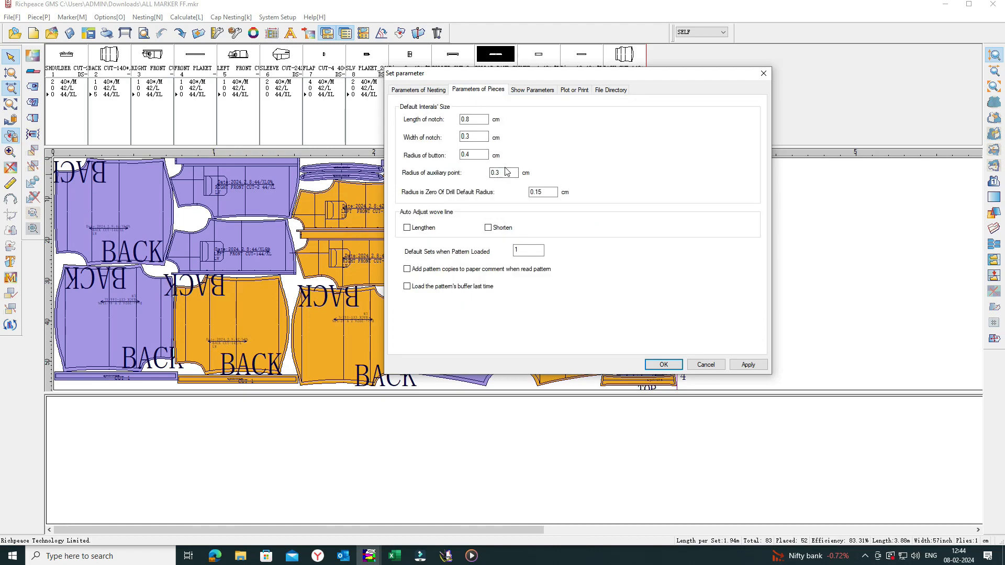
left_click(532, 91)
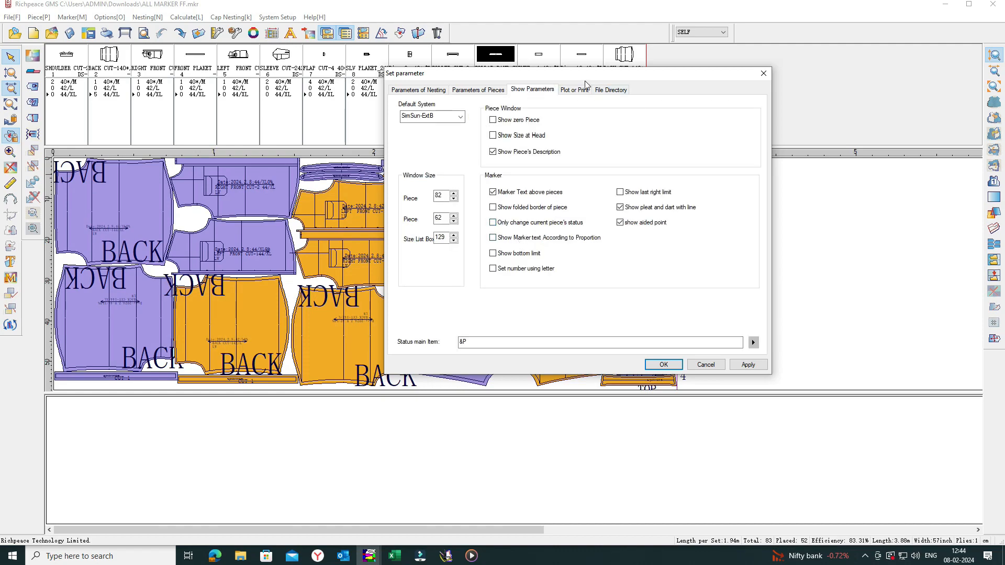
left_click_drag(574, 76, 587, 76)
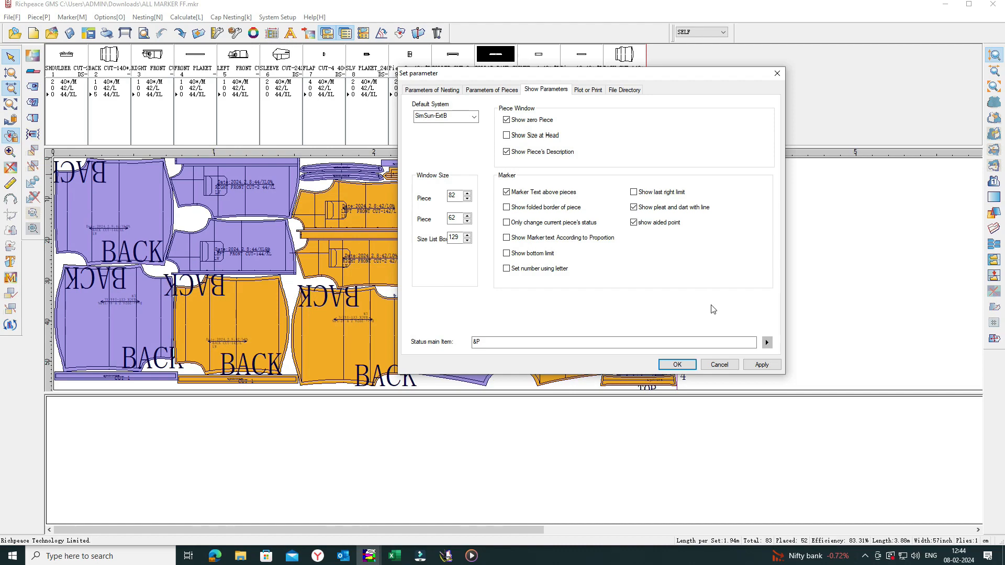
left_click(678, 365)
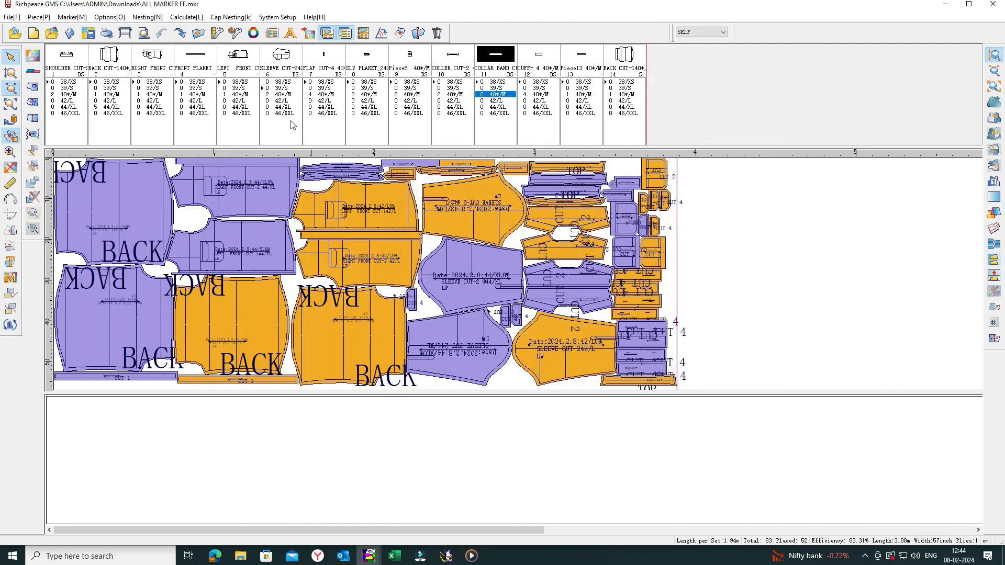
Reopen the parameter setup and disable Show zero Piece for the piece window.
left_click(237, 37)
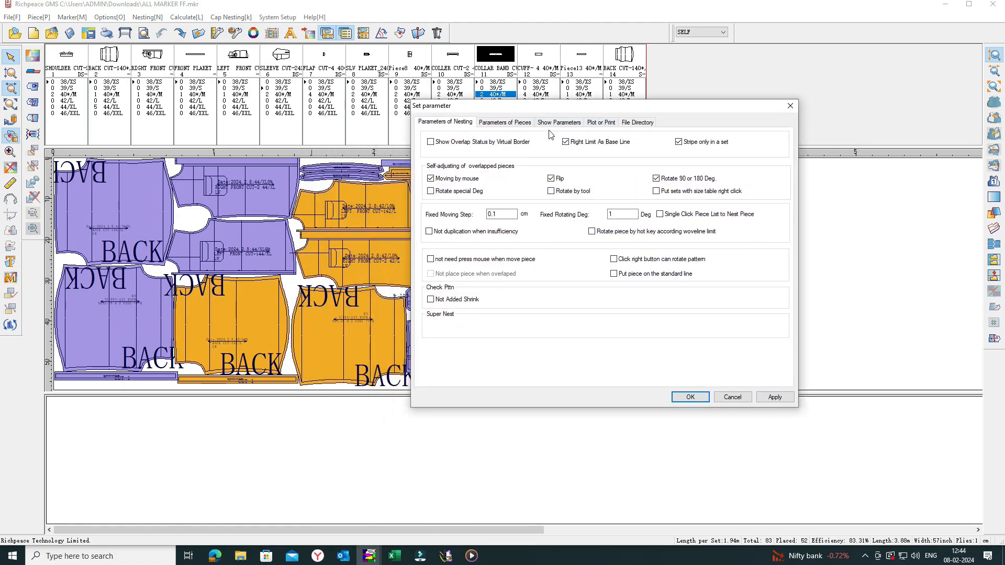
left_click(549, 125)
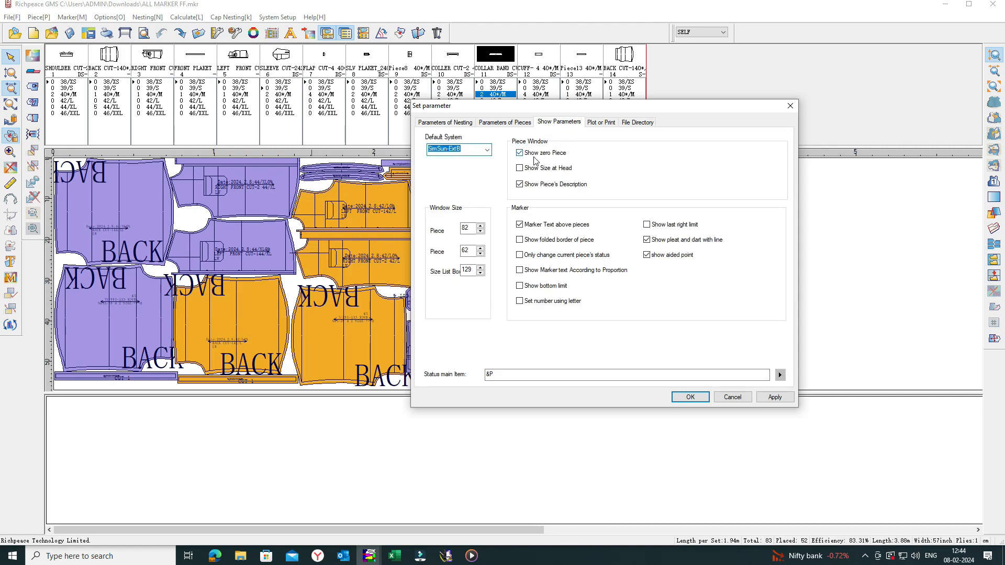
left_click(526, 153)
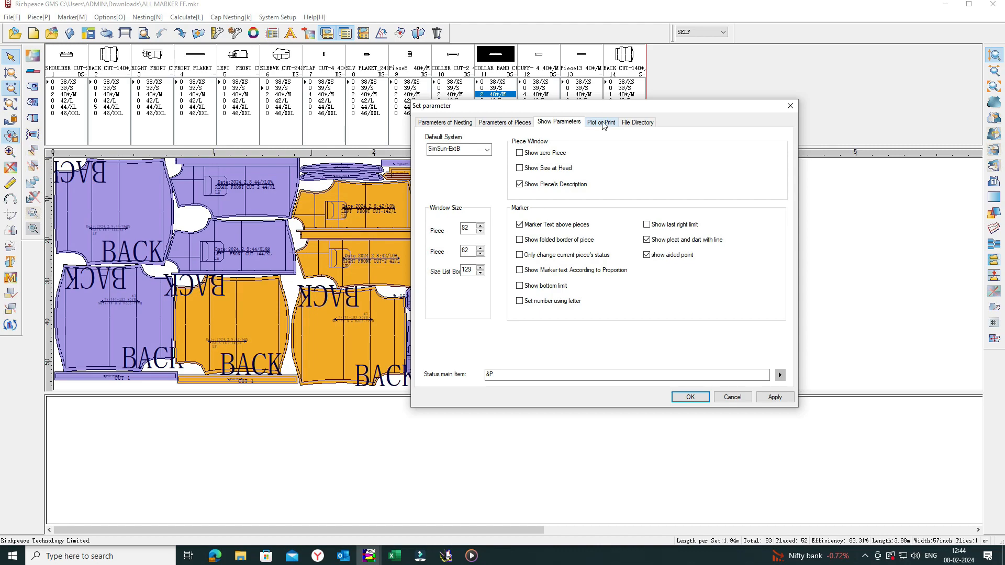
Append "ONE PIECEONE WAY" to the first line of the plot and print description.
left_click(601, 122)
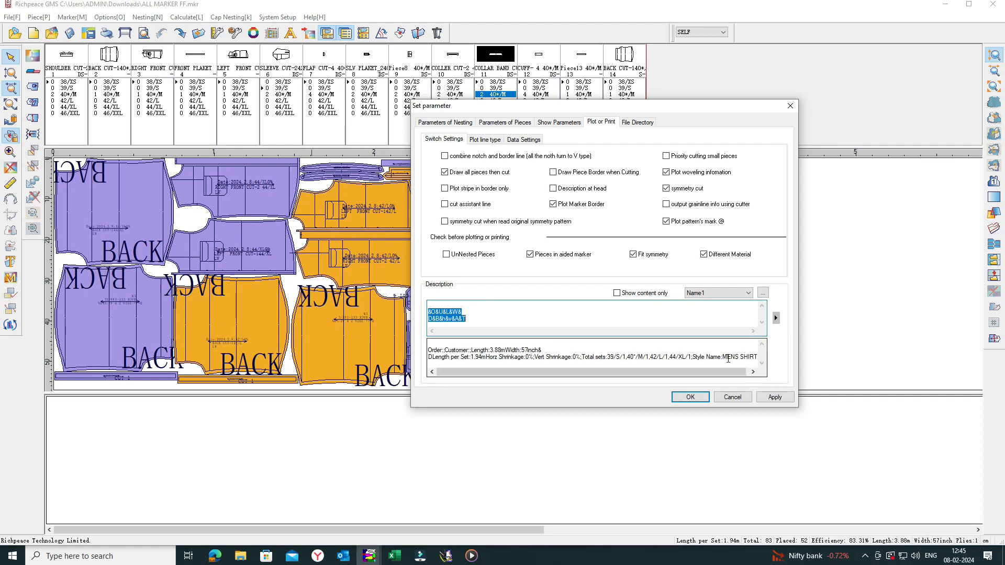
left_click(500, 322)
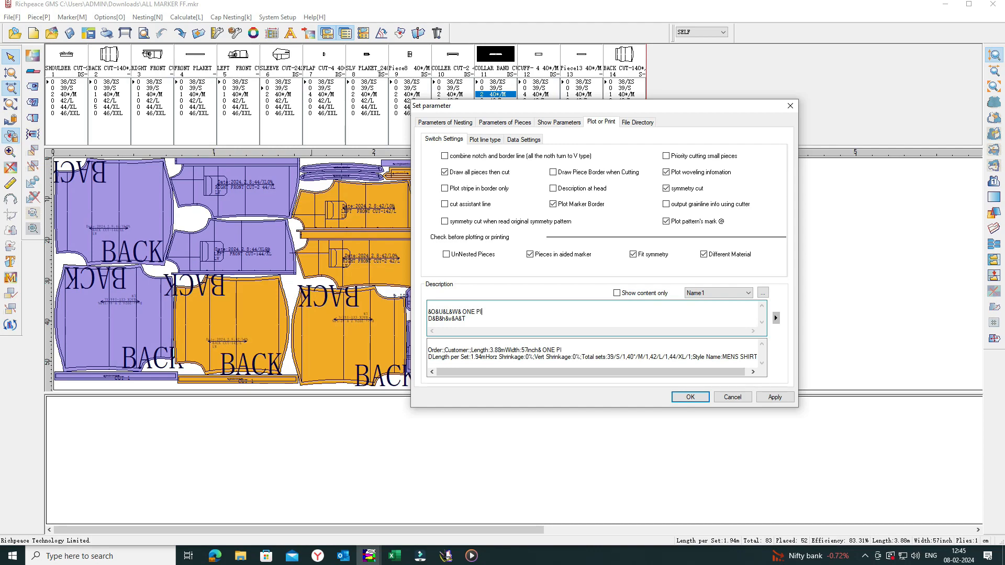
type("CEONE WAY")
left_click(603, 351)
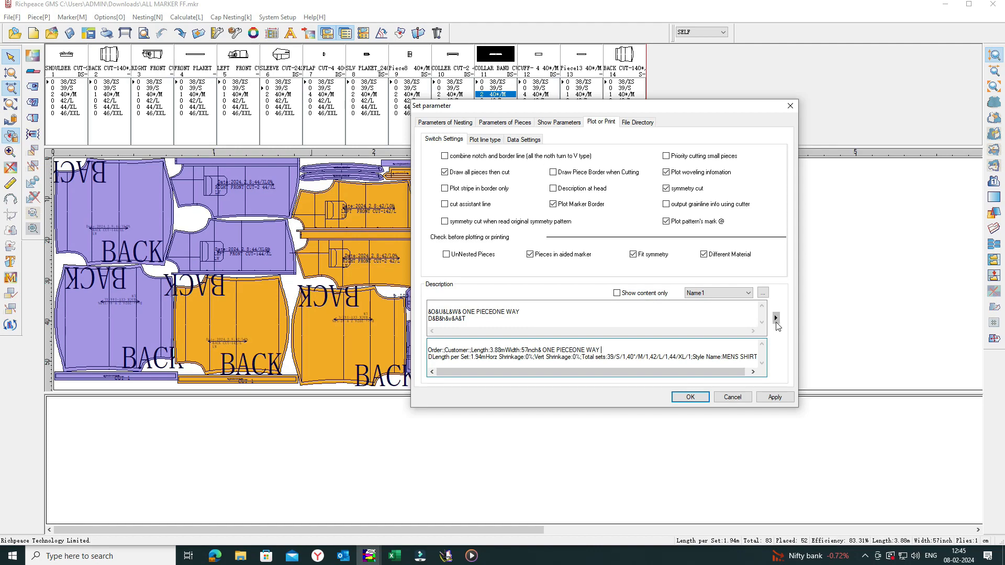
Remove Horz Shrinkage and Vert Shrinkage from the marker description, apply the parameters and open the print preview.
left_click(776, 318)
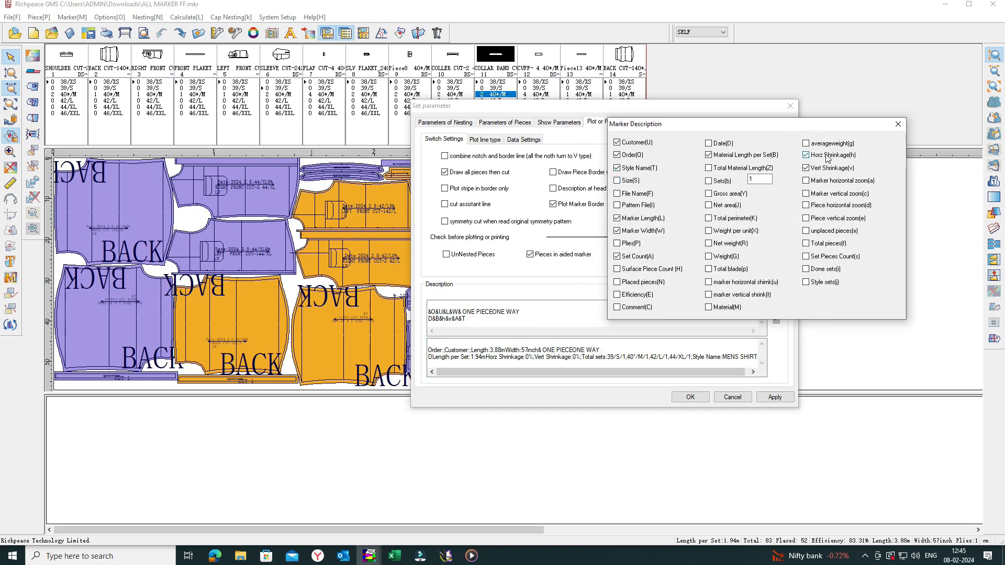
left_click(807, 156)
left_click(806, 169)
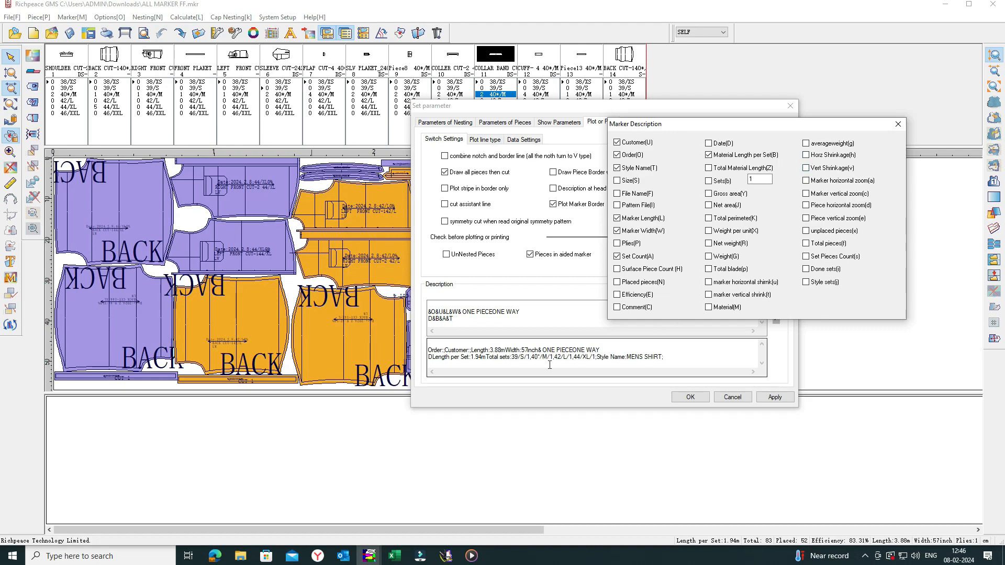
left_click(690, 398)
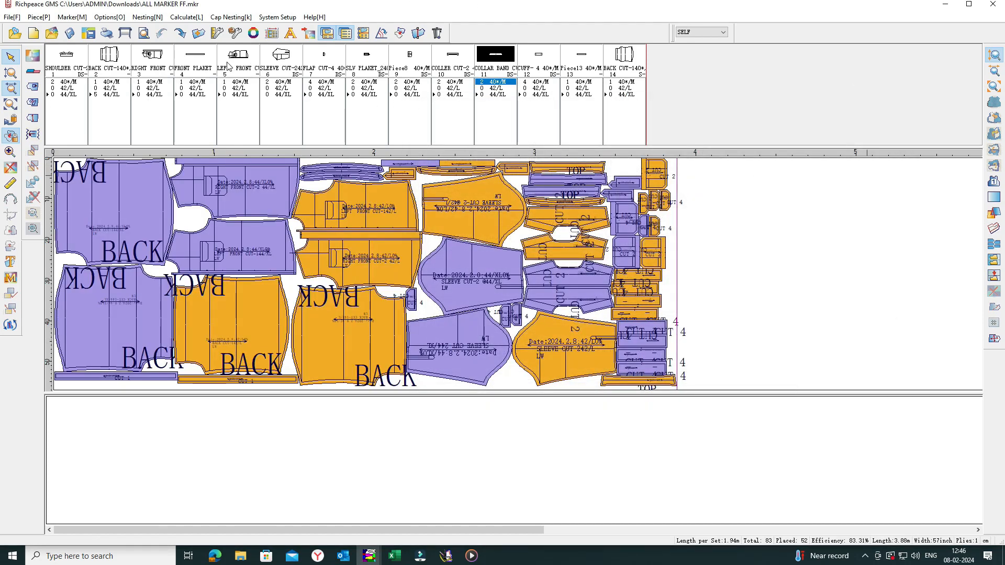
left_click(144, 34)
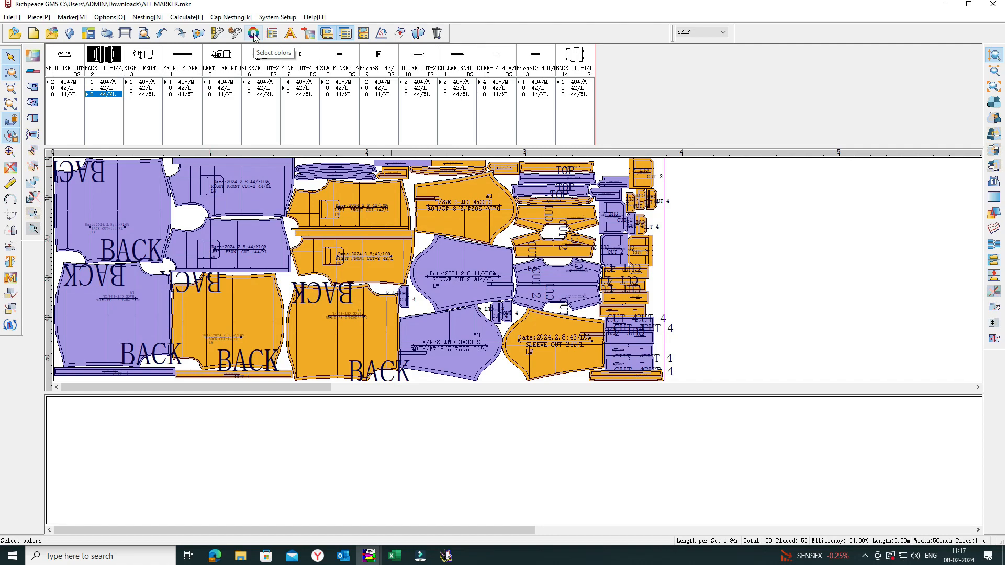
Review the general object and size colour lists and set the Marker background colour to pale blue-green.
left_click(254, 36)
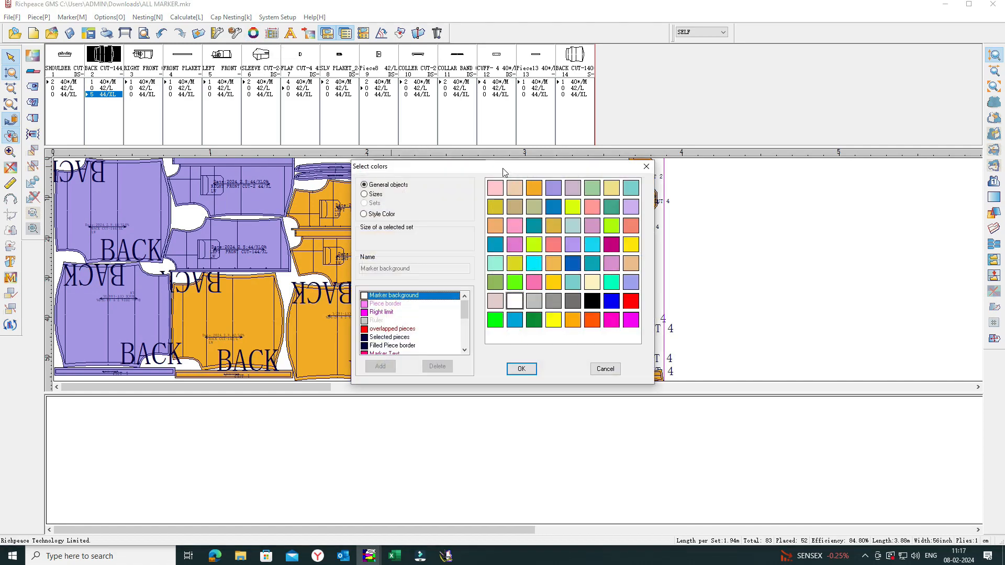
left_click_drag(502, 168, 825, 119)
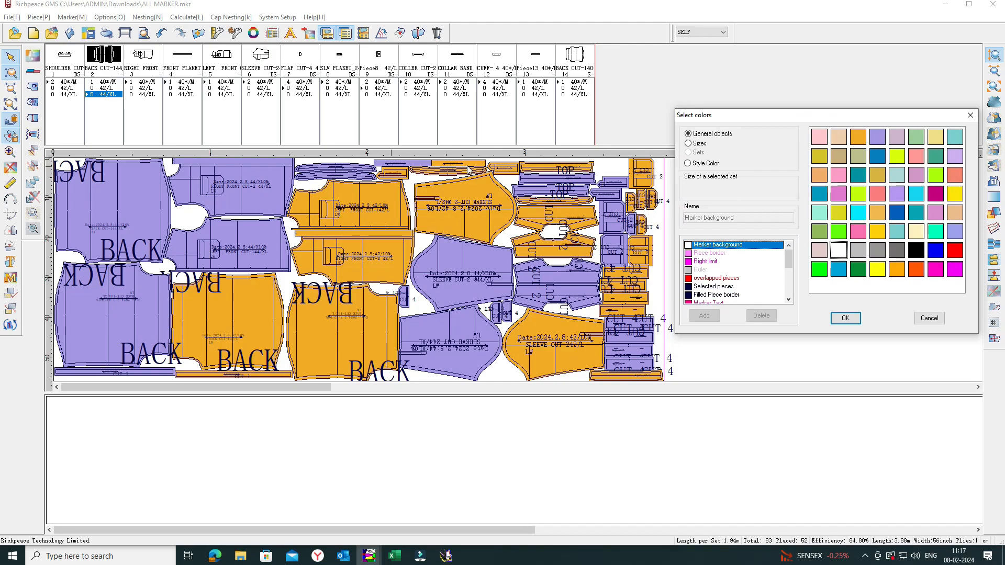
left_click_drag(754, 115, 676, 113)
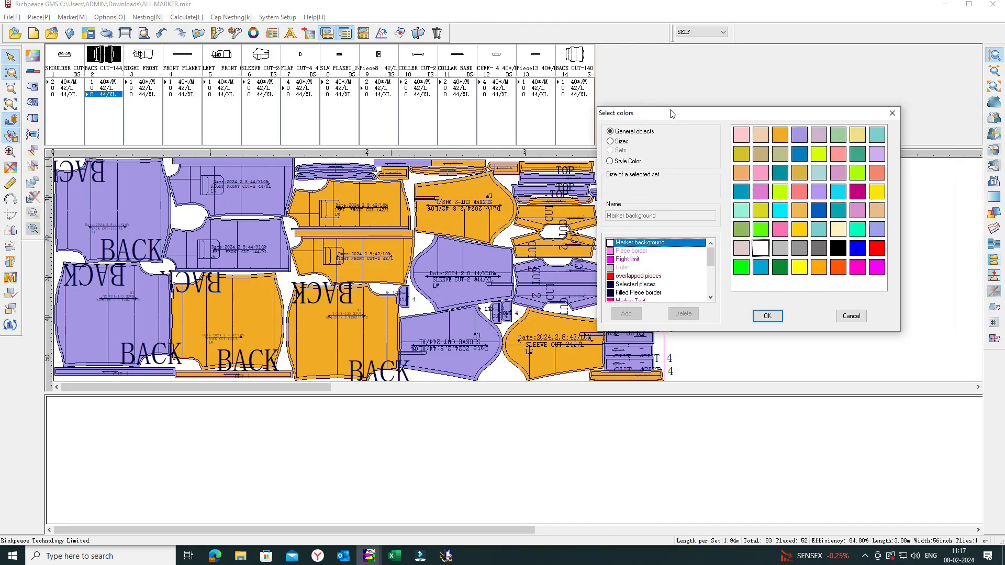
left_click(611, 142)
left_click(610, 132)
scroll(640, 260, "down", 1)
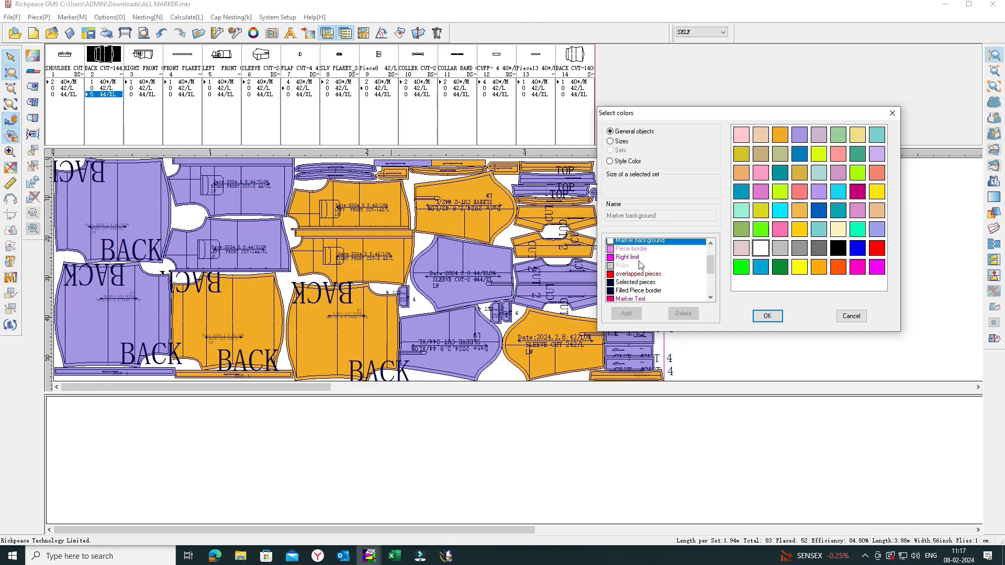
scroll(636, 260, "down", 1)
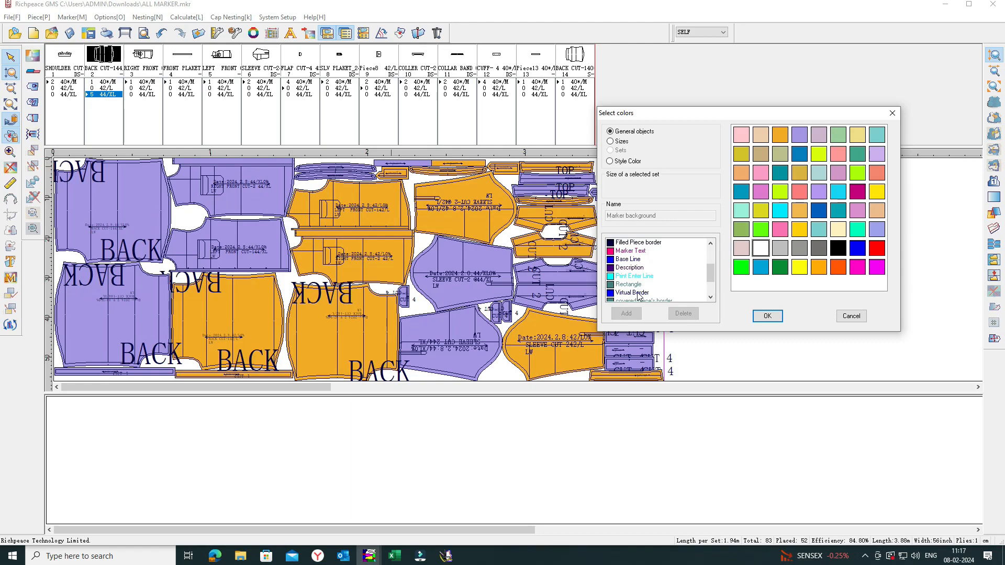
scroll(637, 293, "up", 1)
scroll(635, 283, "up", 1)
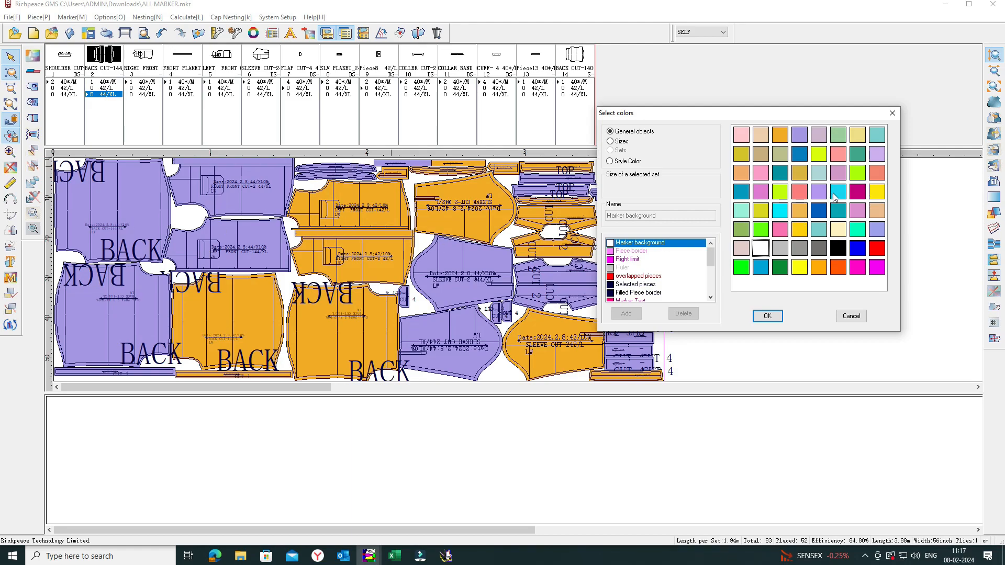
left_click(823, 175)
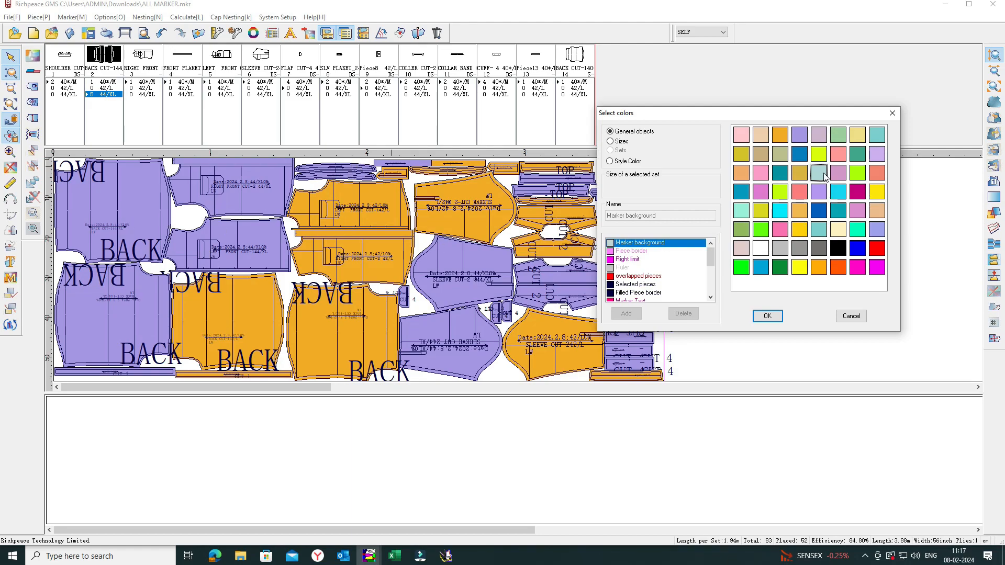
left_click(767, 316)
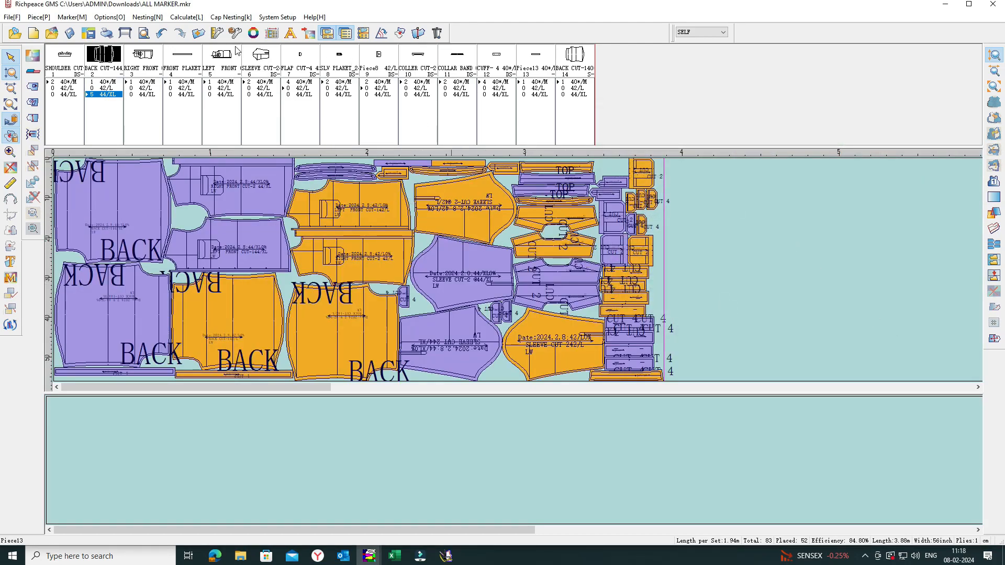
Set the Marker background colour back to white and apply it.
left_click(252, 34)
left_click_drag(555, 175, 722, 162)
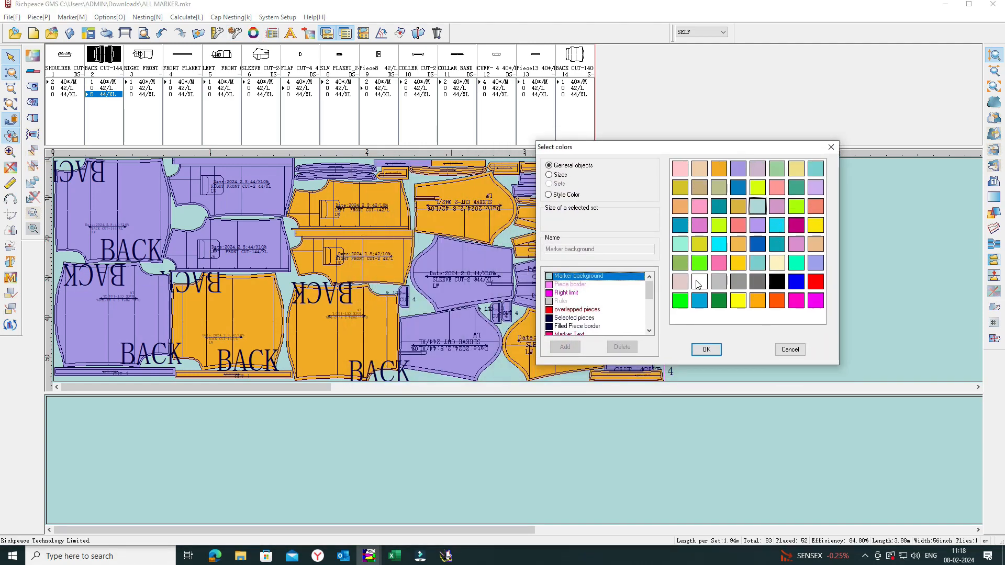
left_click(699, 283)
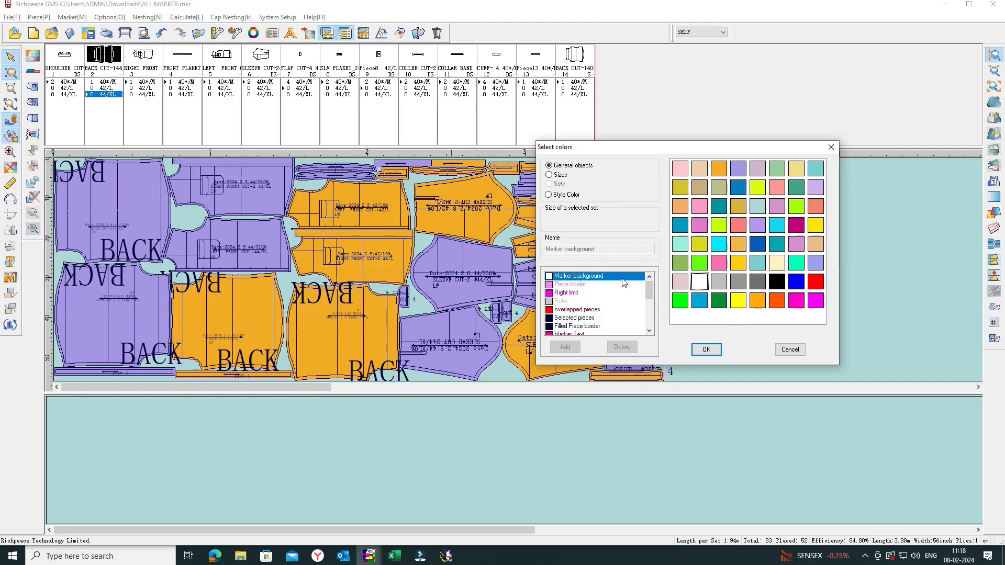
left_click(706, 348)
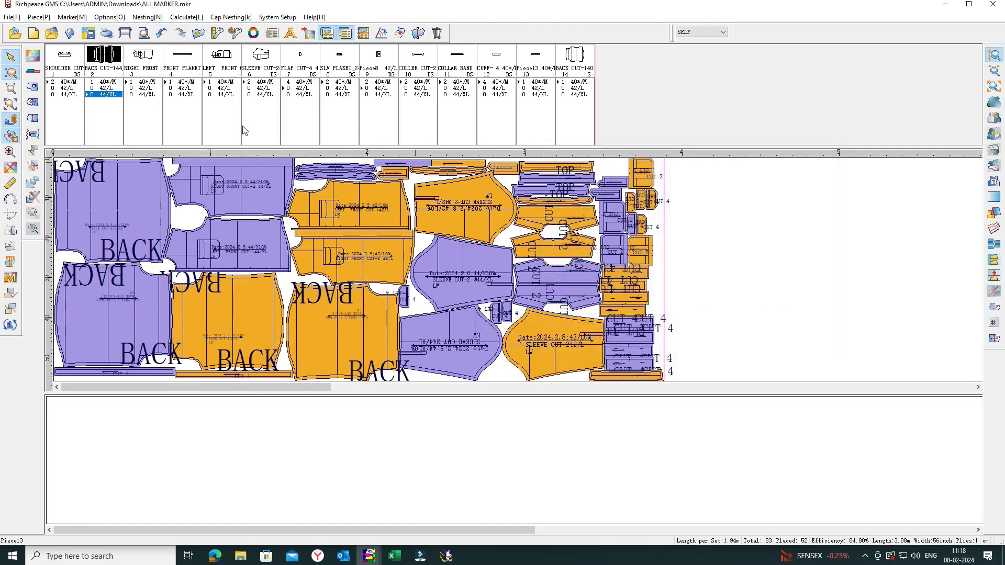
Examine the colours assigned to the sizes in the colour settings and close them without edits.
left_click(253, 33)
left_click_drag(527, 169, 768, 141)
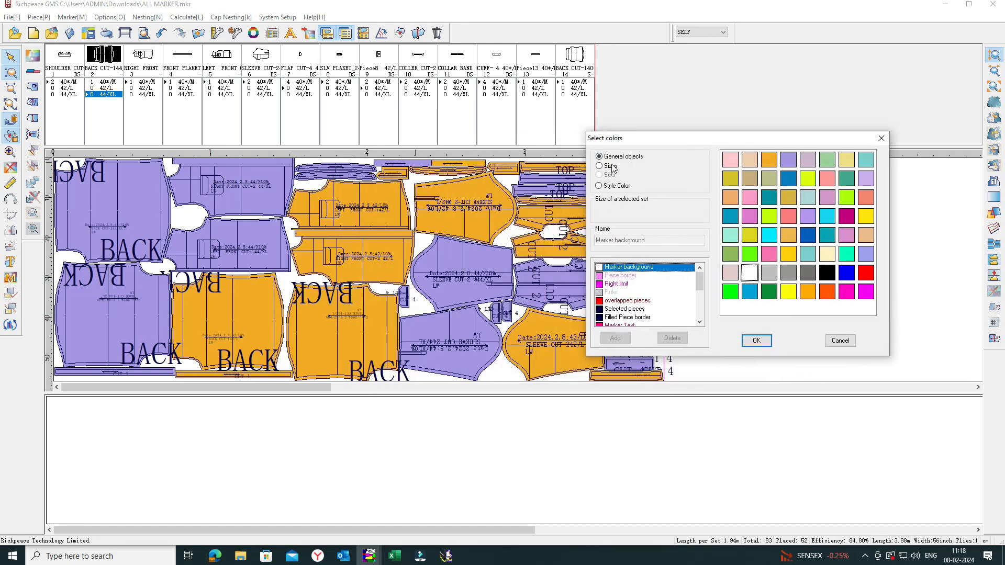
left_click(602, 165)
scroll(617, 293, "down", 4)
scroll(620, 298, "down", 5)
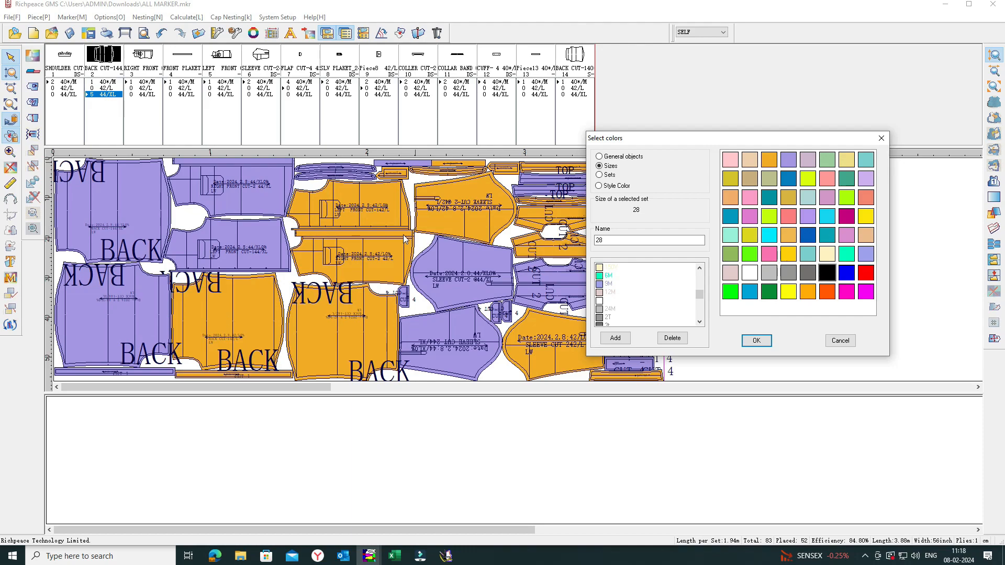
left_click_drag(689, 144, 698, 145)
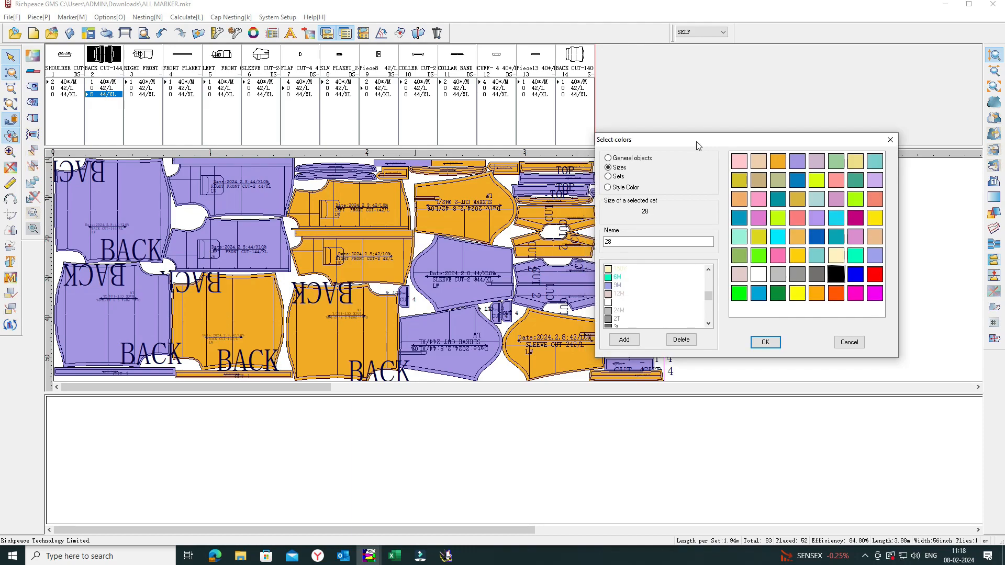
left_click(766, 342)
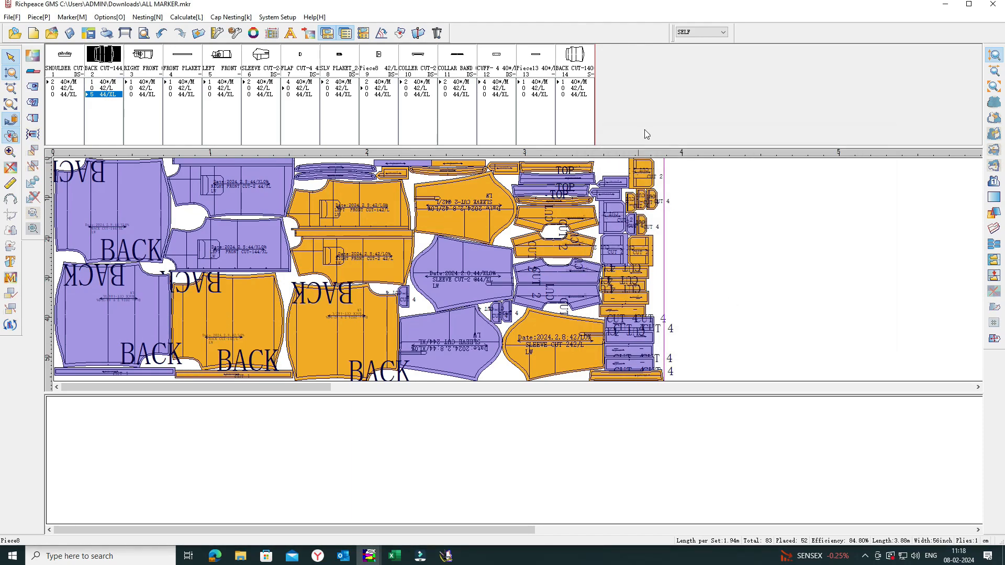
Set the marker width to 57 inches in the marker definitions.
left_click(273, 35)
type("5")
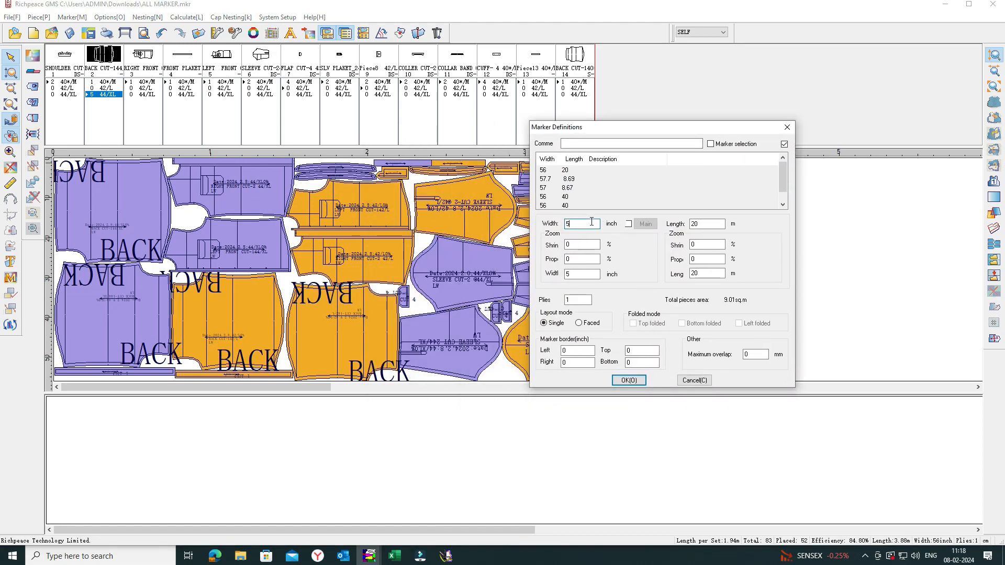
type("7")
key("Return")
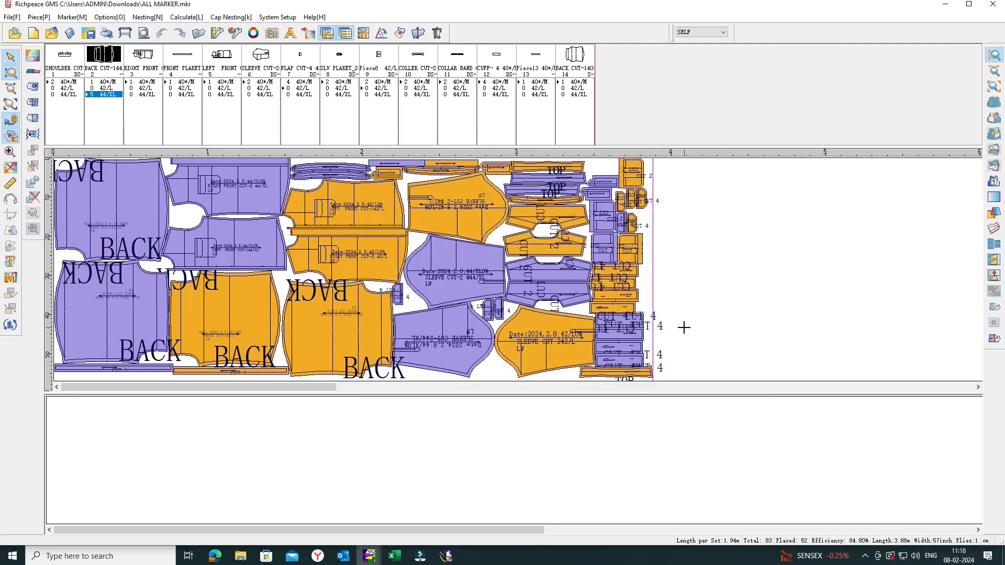
Set the Marker Piece Font to size 72, keeping SimSun Regular, and apply the font settings.
left_click(291, 34)
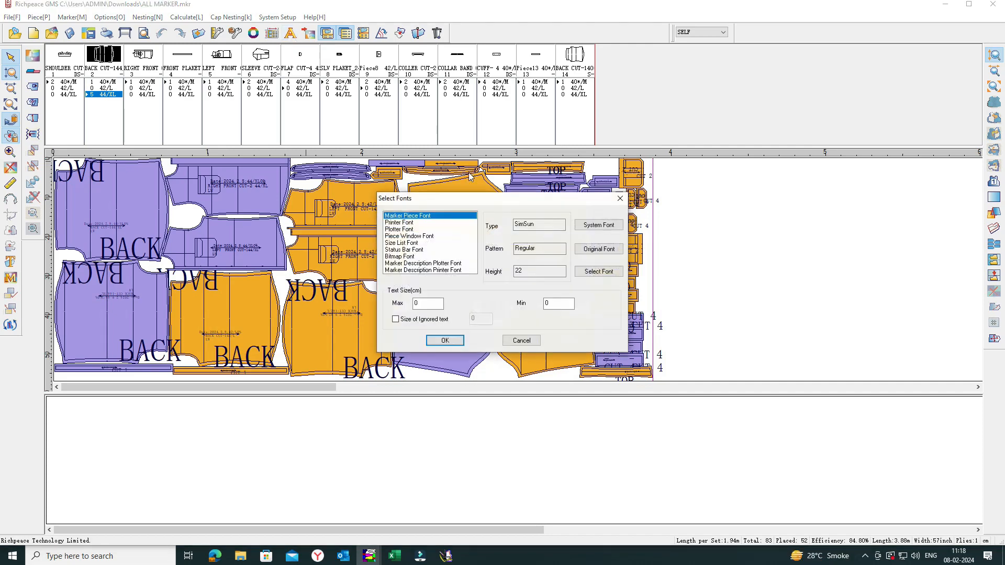
left_click_drag(503, 192, 712, 161)
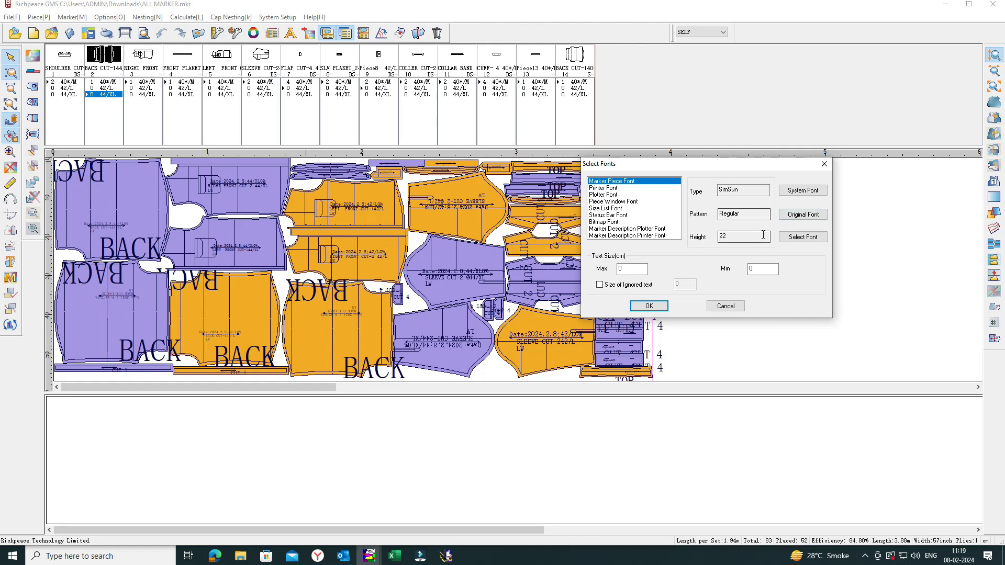
left_click(792, 239)
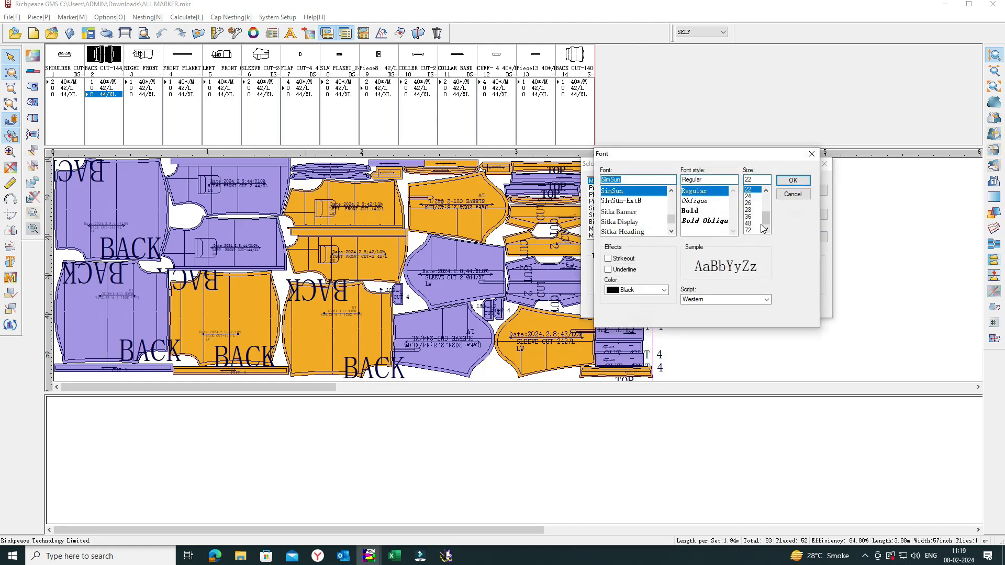
left_click(754, 231)
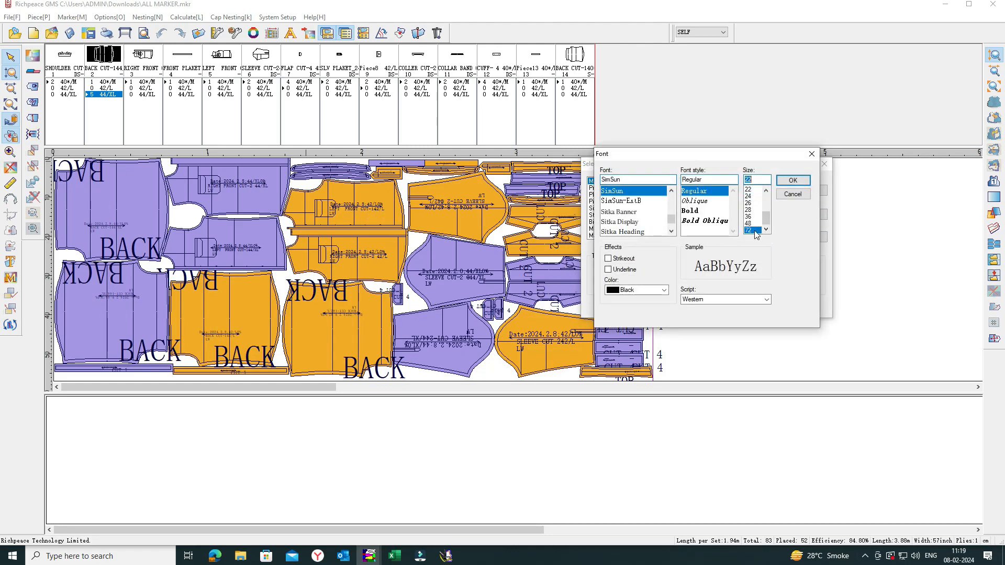
left_click(793, 180)
left_click(648, 307)
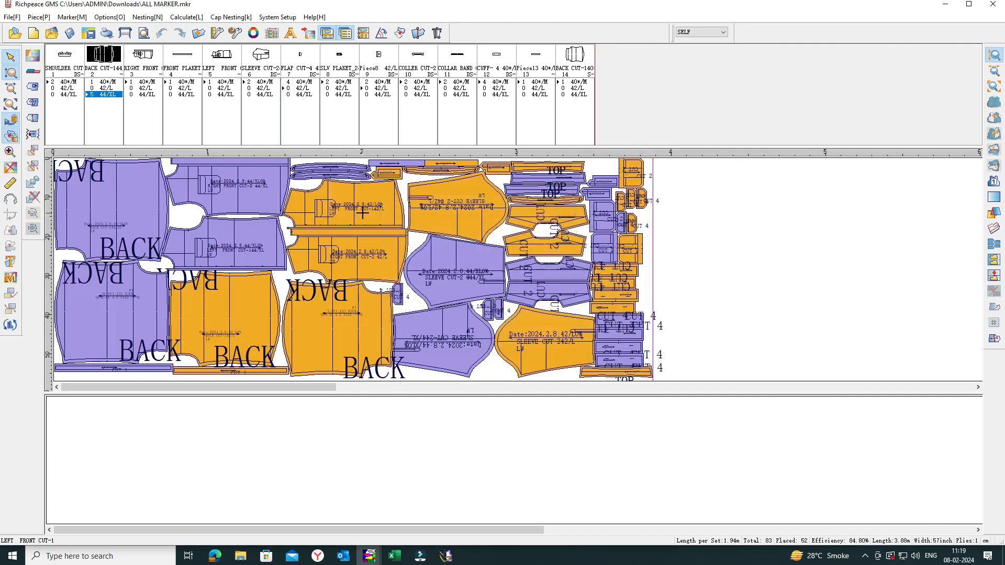
Set the Size List Font to size 26 and apply it to the size list.
left_click(291, 33)
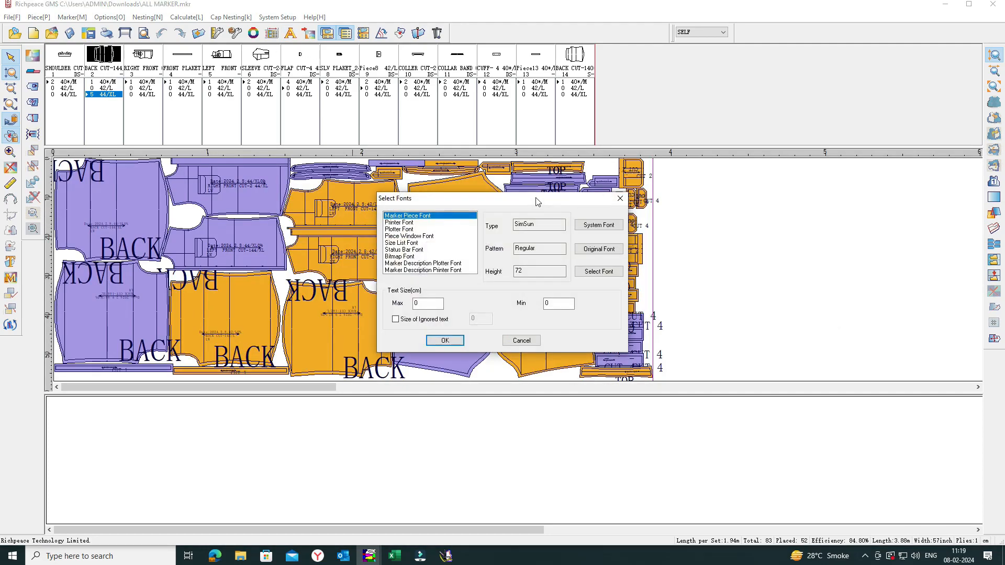
left_click(599, 208)
left_click(783, 239)
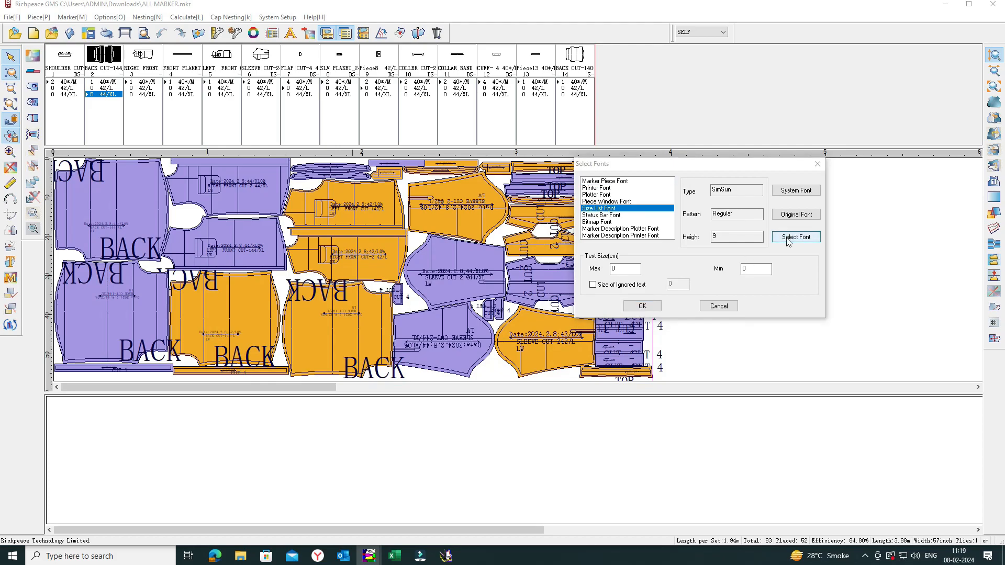
scroll(748, 222, "down", 2)
left_click(746, 217)
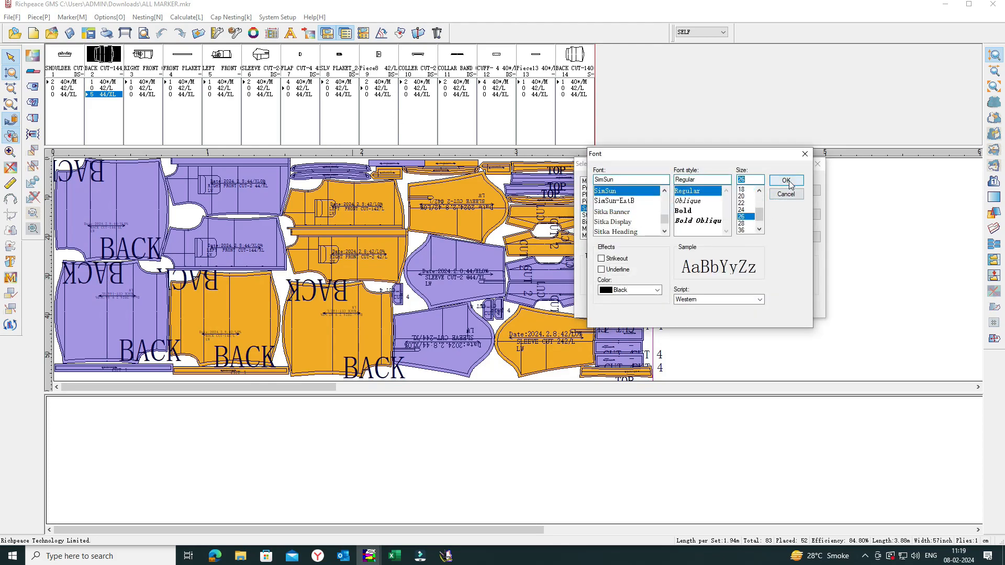
left_click(785, 180)
left_click(643, 306)
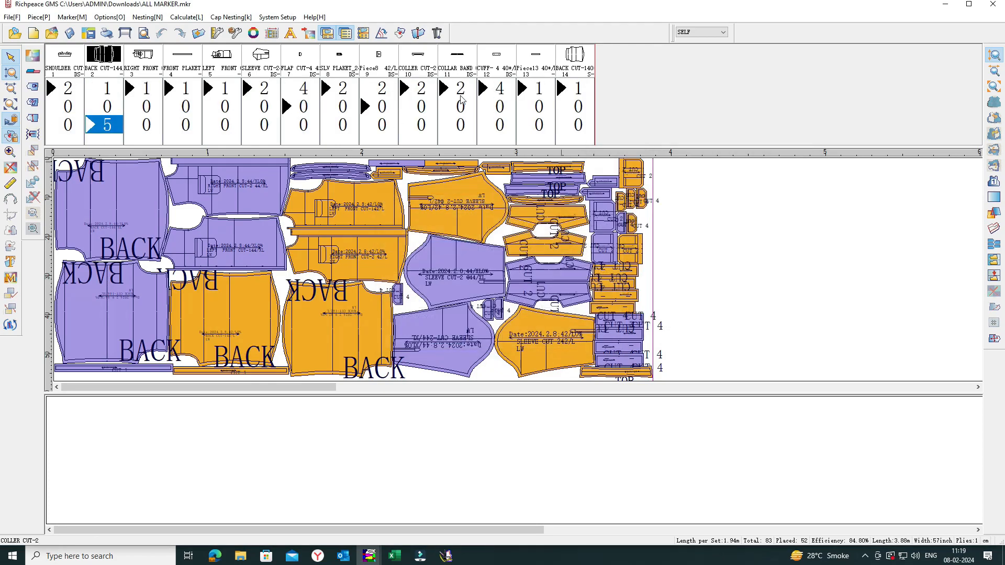
Return the Size List Font to its original small size and apply the font settings.
left_click(290, 33)
left_click(625, 227)
left_click(823, 256)
left_click(772, 236)
left_click(785, 180)
left_click(669, 325)
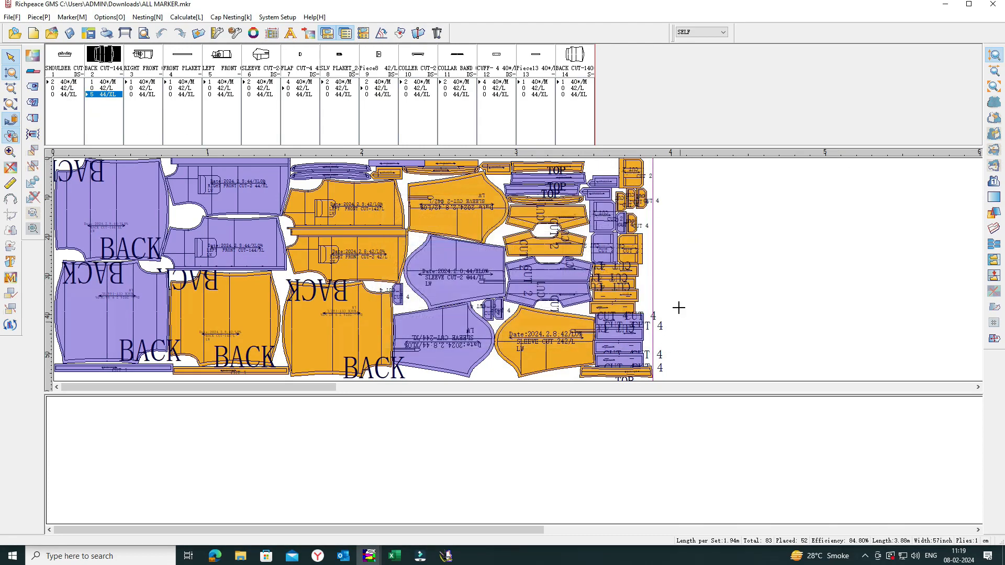
Load "S-1 SAVE CURRENT NESTING" as a reference marker, compare it with the current nesting and close it.
left_click(309, 35)
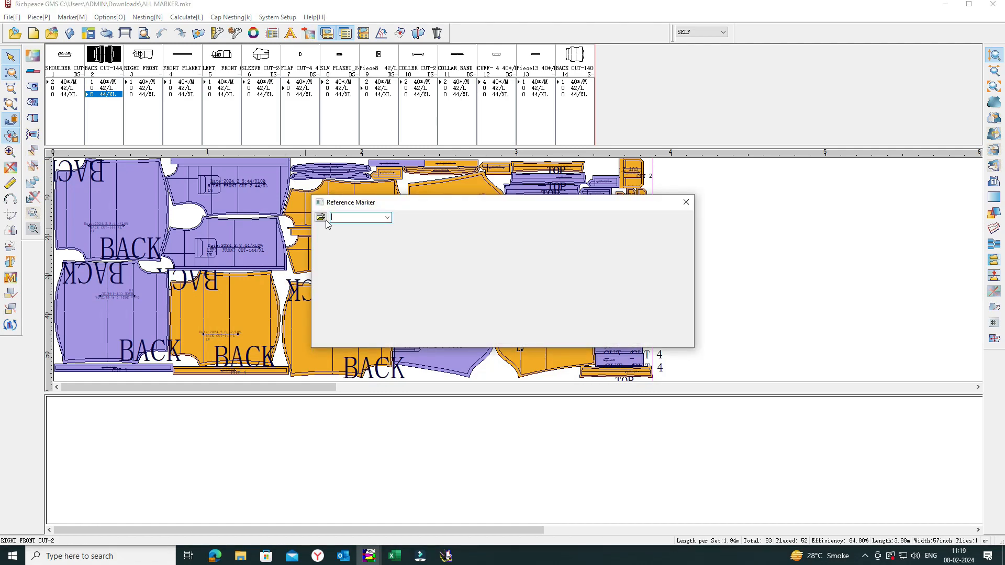
left_click(324, 218)
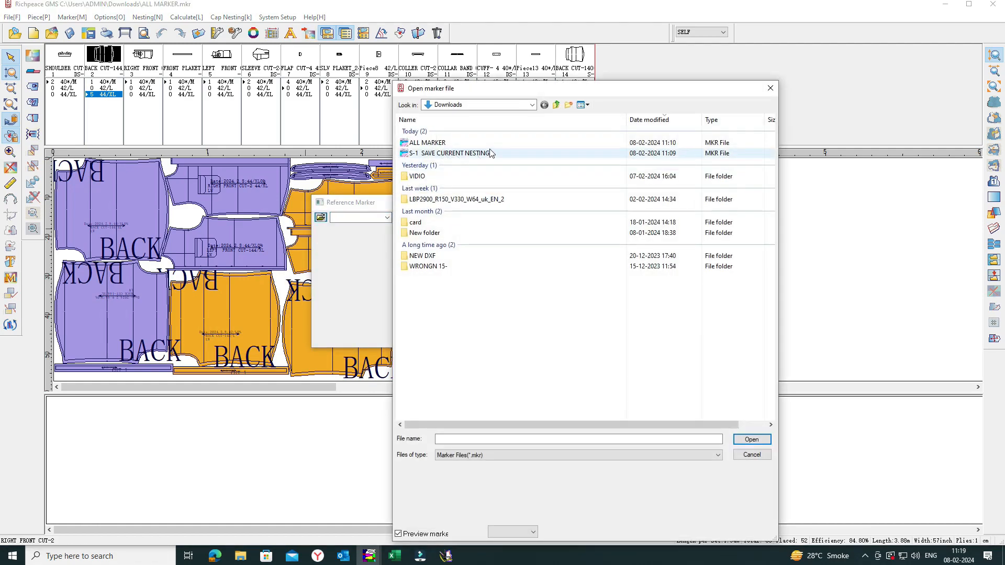
left_click(459, 156)
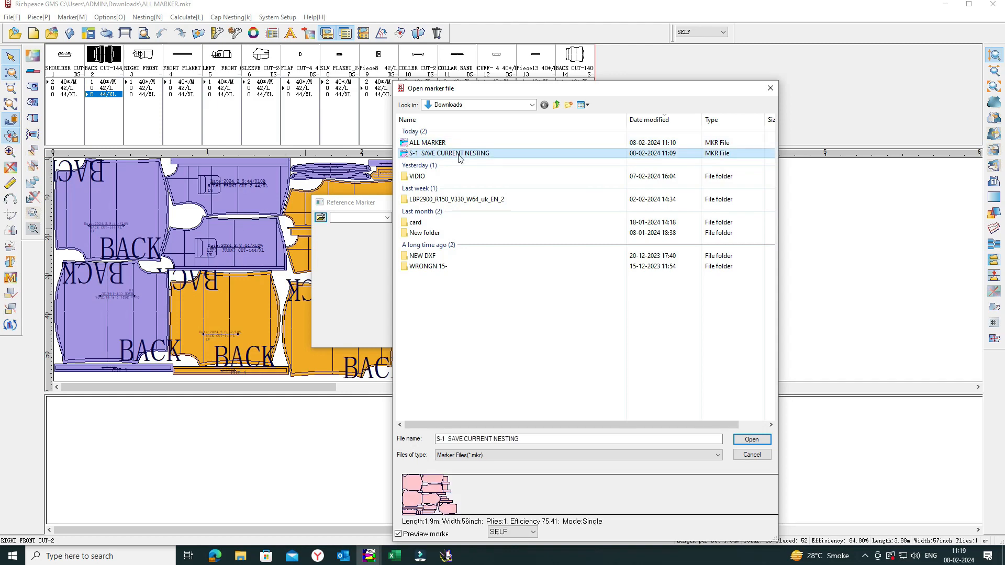
double_click(459, 155)
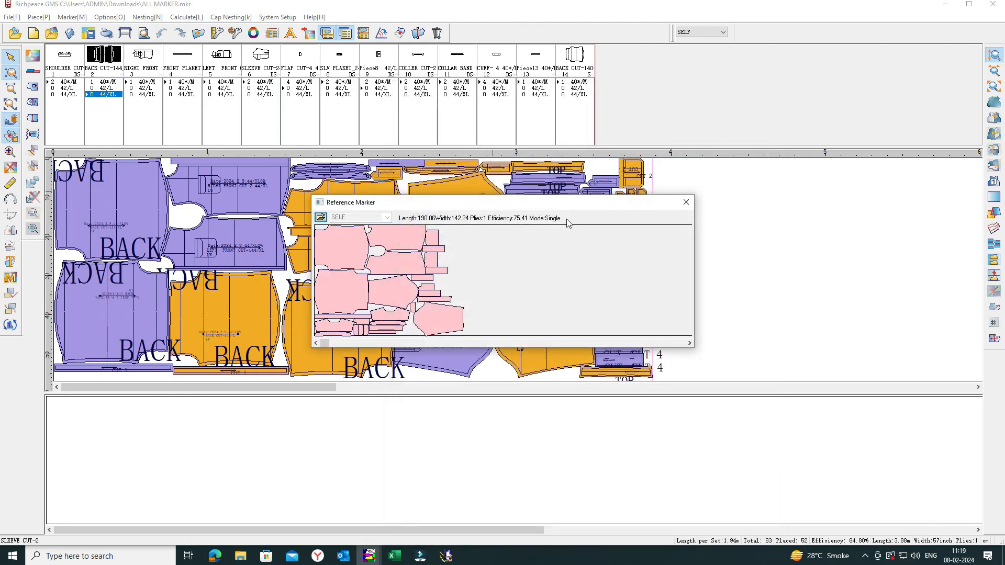
mouse_move(466, 205)
left_mouse_down()
mouse_move(524, 59)
mouse_move(560, 29)
left_mouse_up()
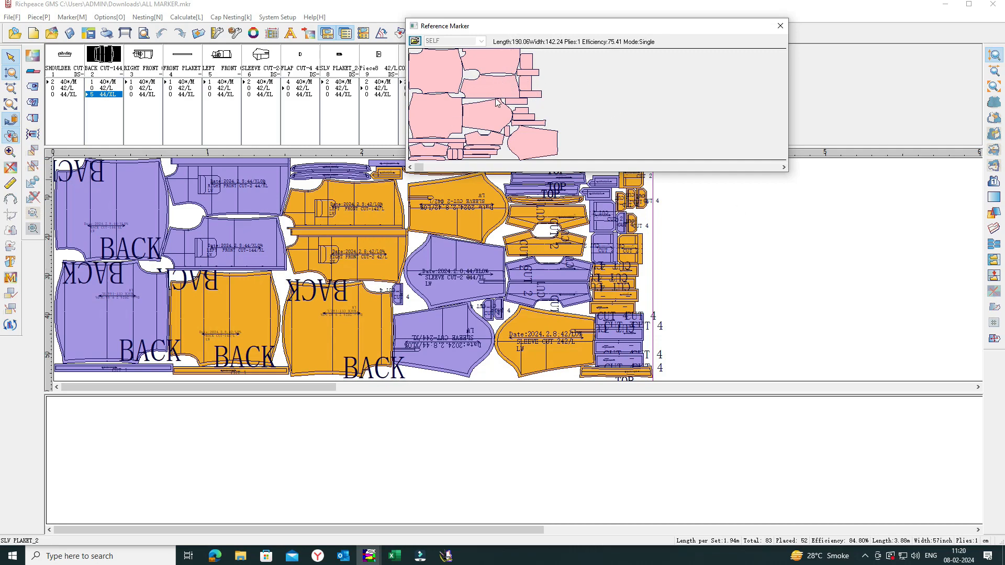
left_click(780, 26)
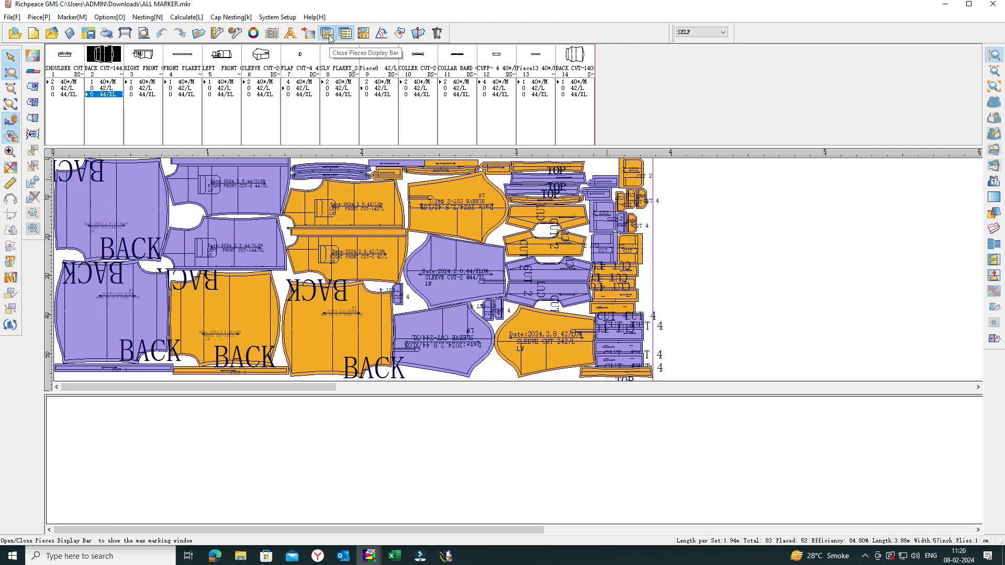
Hide the pieces display bar to enlarge the marker area, and show the bar again.
left_click(328, 36)
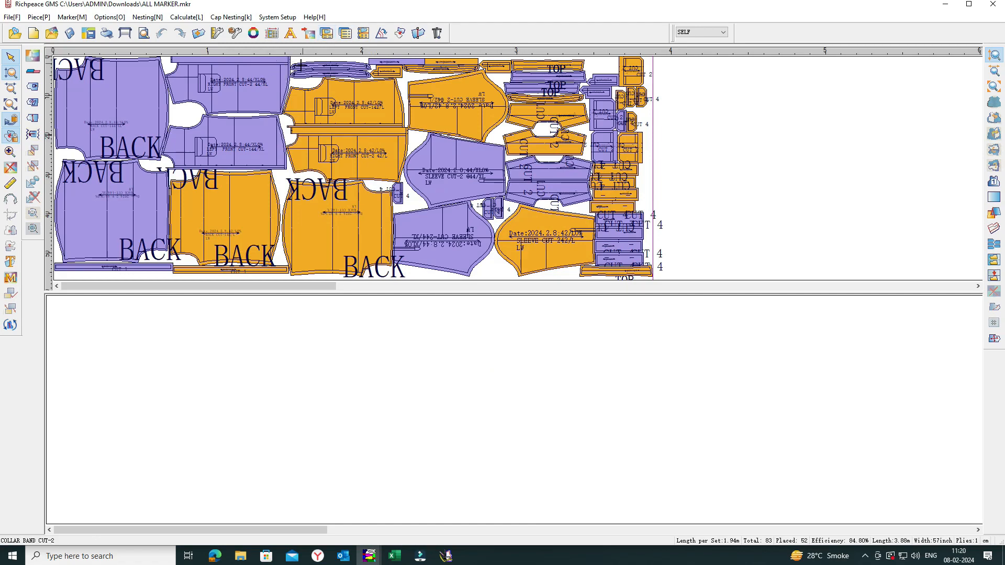
left_click(328, 36)
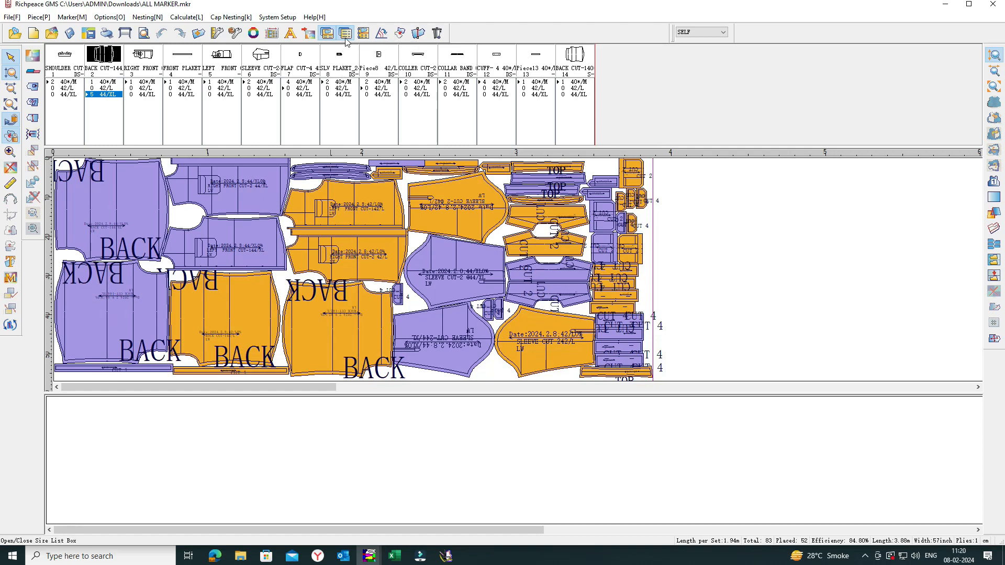
Hide the size list box and show it again.
left_click(346, 35)
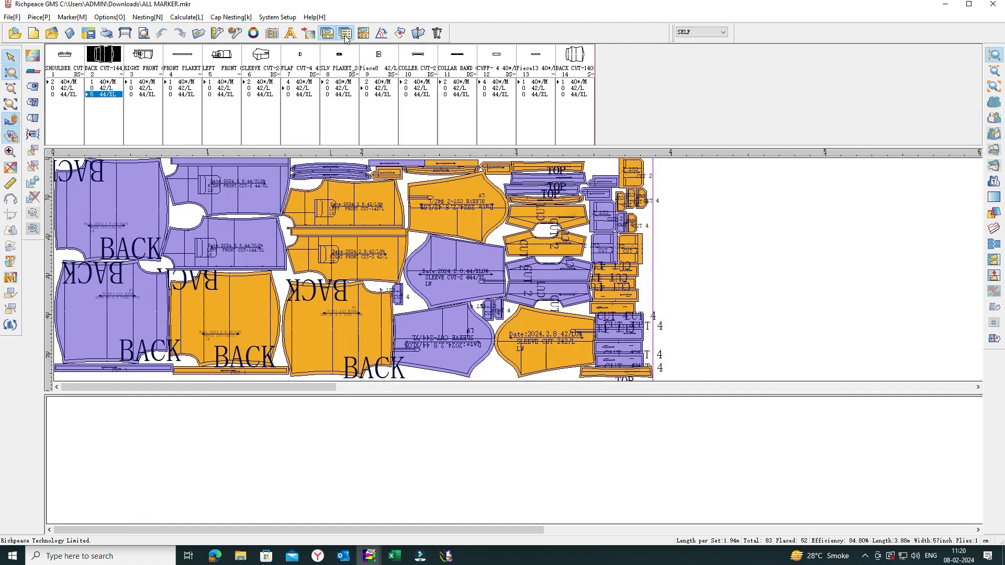
left_click(345, 36)
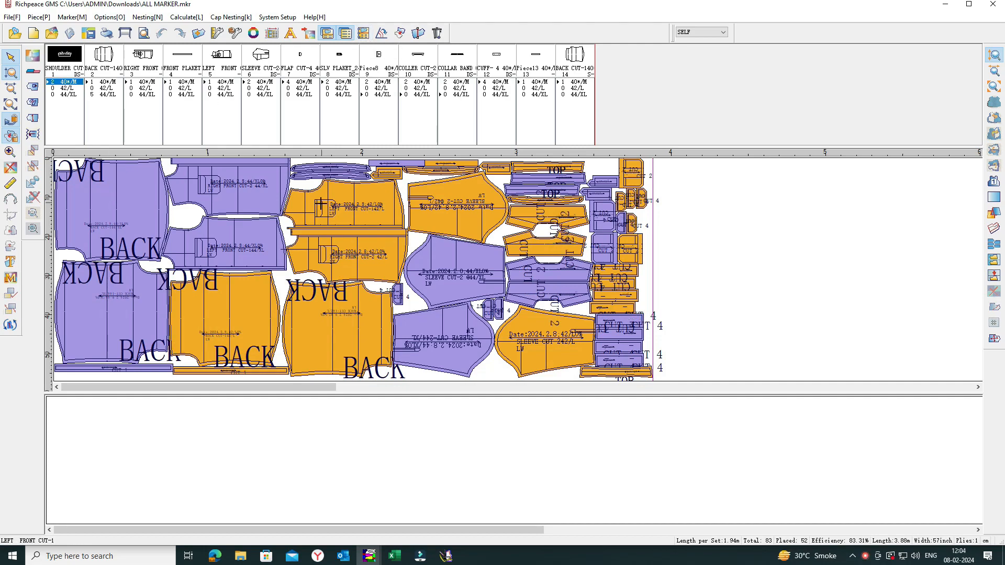
Clear all pieces from the marker and place the 44/XL LEFT FRONT CUT-1 piece in the middle of the empty marker.
left_click(10, 170)
left_click(483, 294)
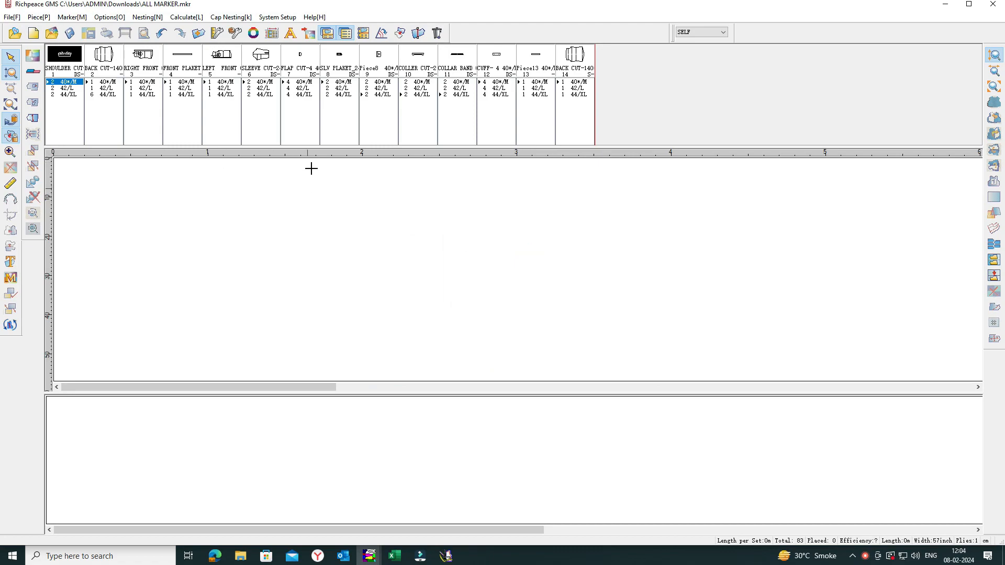
double_click(226, 94)
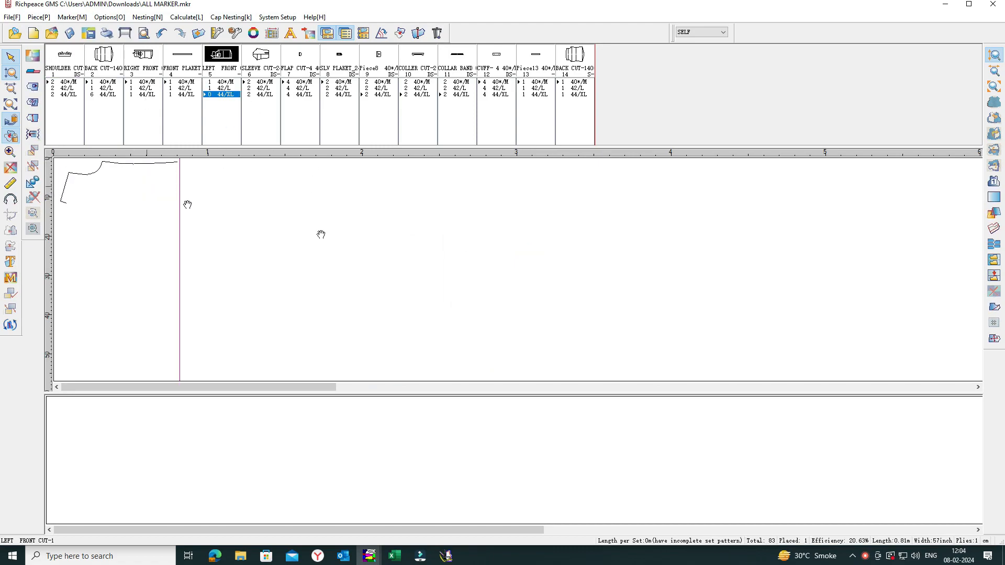
left_click(385, 257)
left_click_drag(367, 281, 333, 283)
Open the piece information for the placed left front and review its Piece Info, All Size Info and Total Piece Info settings.
left_click(363, 33)
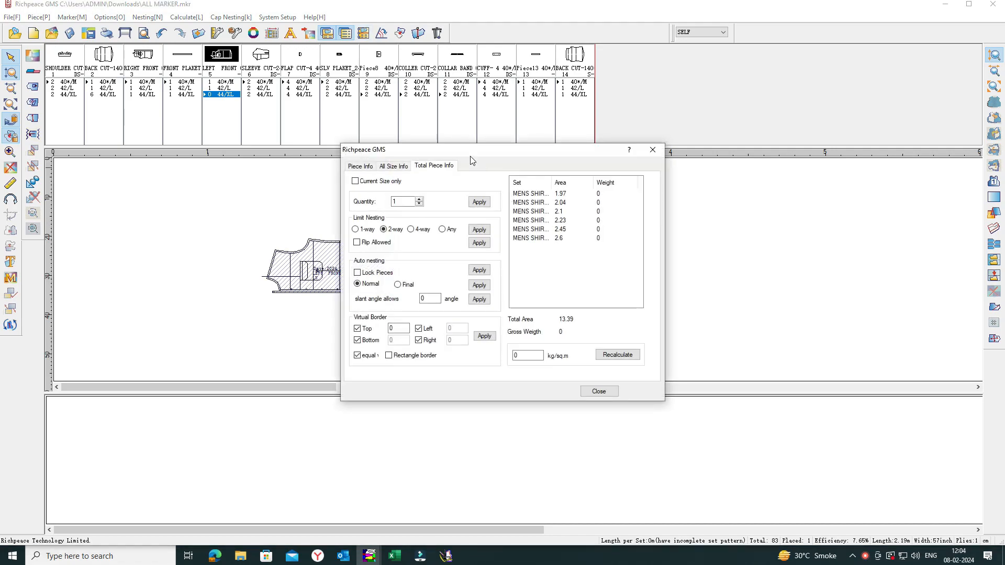
left_click_drag(474, 150, 565, 150)
left_click(500, 149)
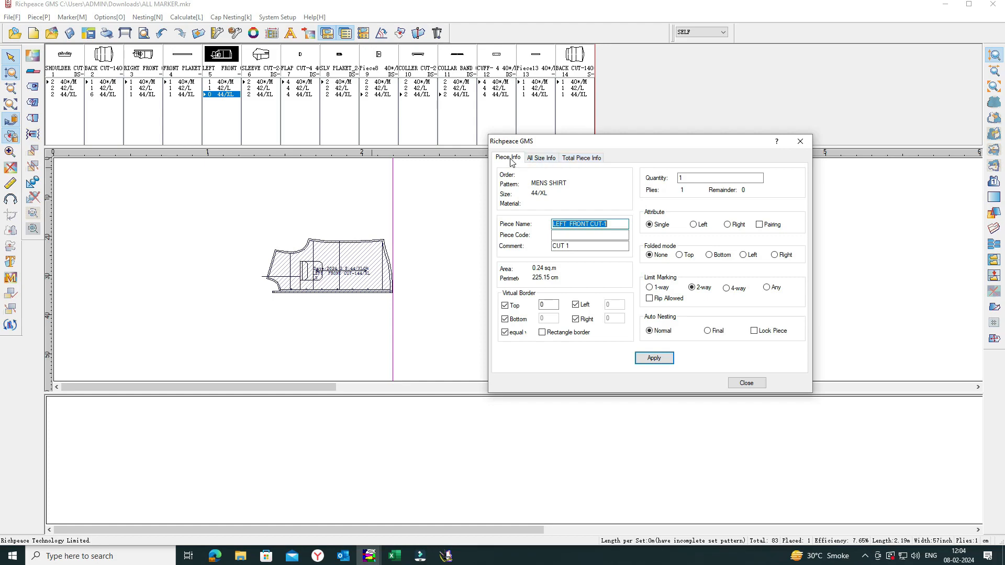
left_click(539, 164)
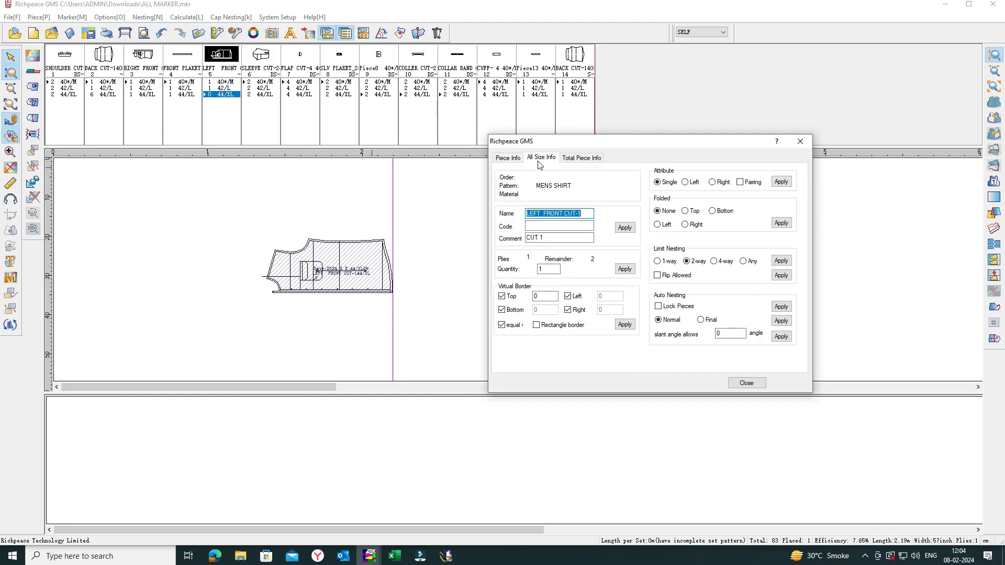
left_click(574, 163)
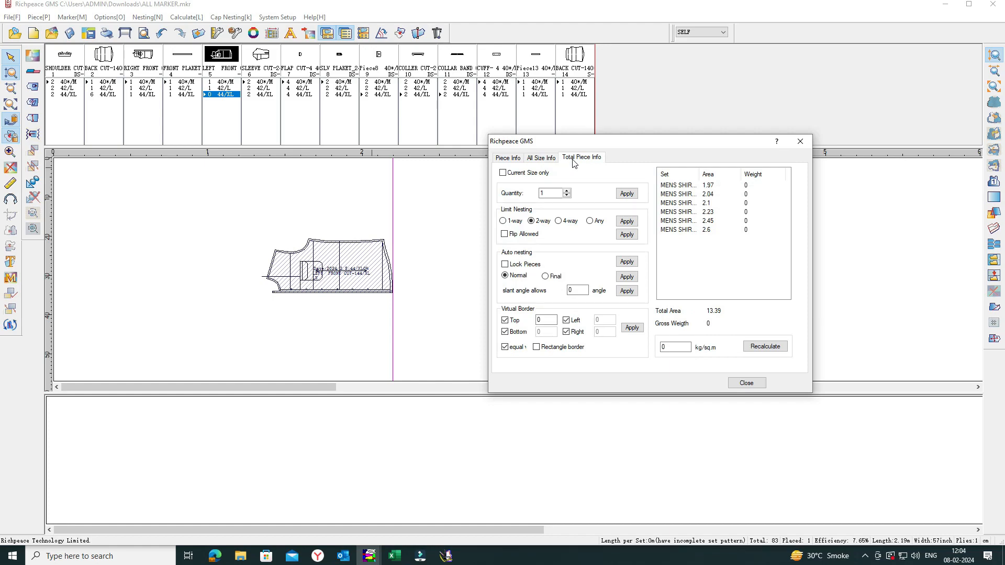
Turn off the equal-value option in the left front's Piece Info and apply a virtual border of 2 at Top and 2 at Right.
left_click(508, 157)
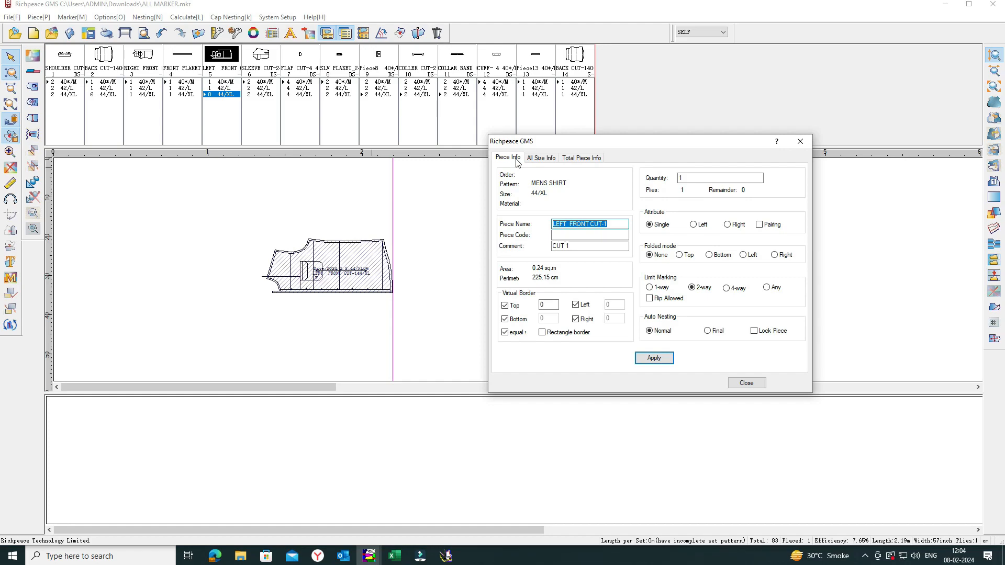
left_click(522, 330)
left_click(521, 331)
left_click(551, 307)
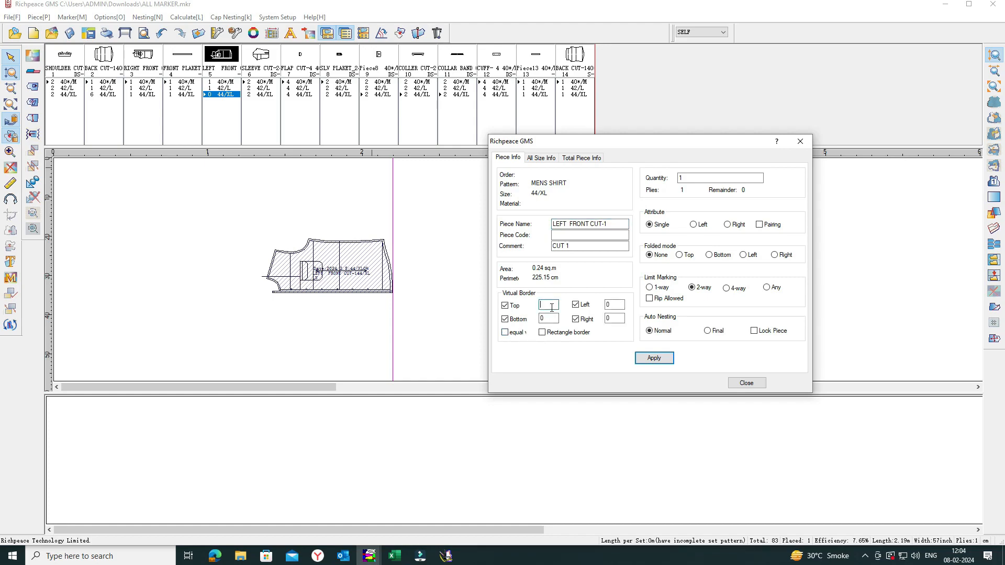
left_click(655, 359)
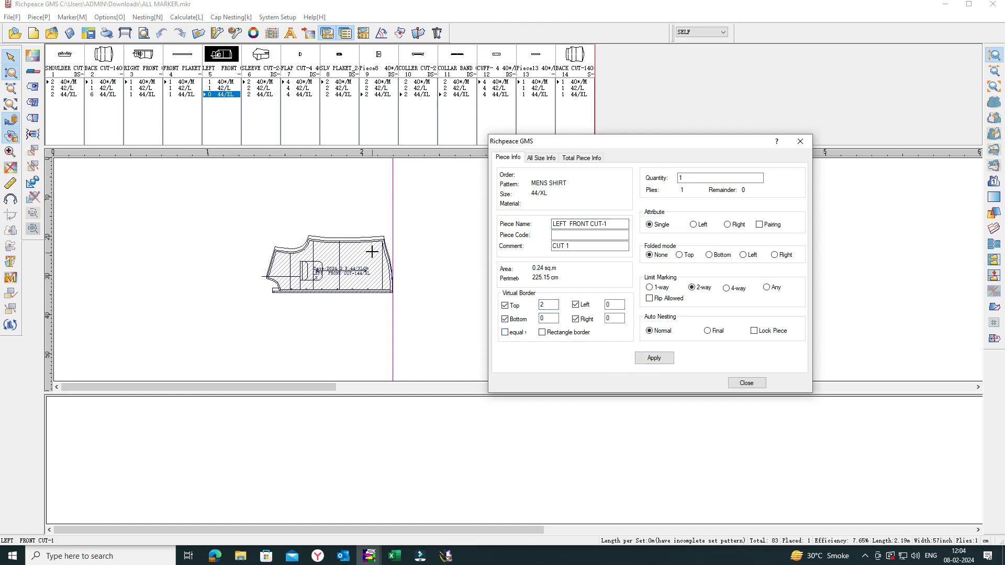
left_click(614, 319)
type("2")
left_click(648, 354)
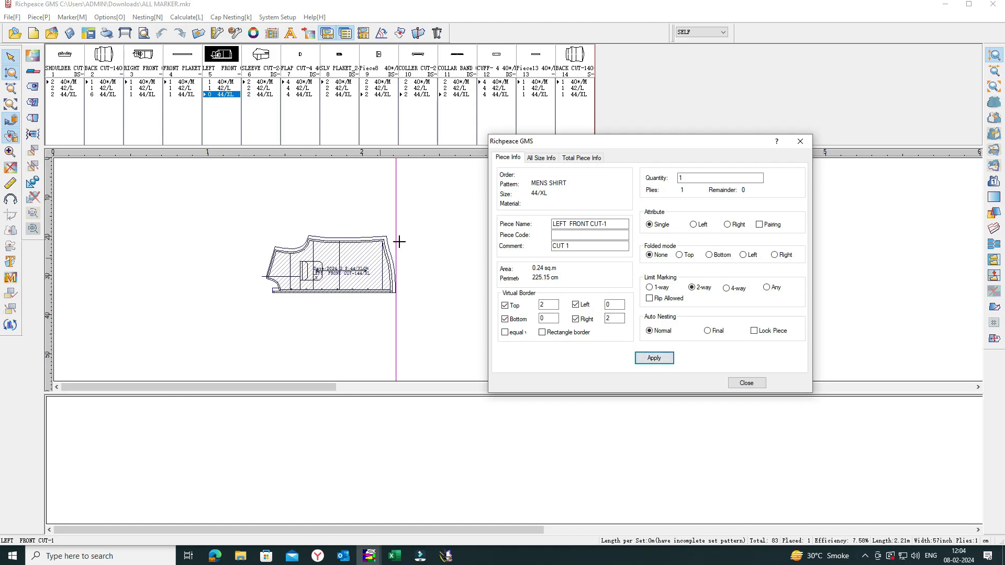
Apply an equal virtual border of 2 on all sides of the left front and change it to a rectangle border.
left_click(504, 332)
left_click(647, 357)
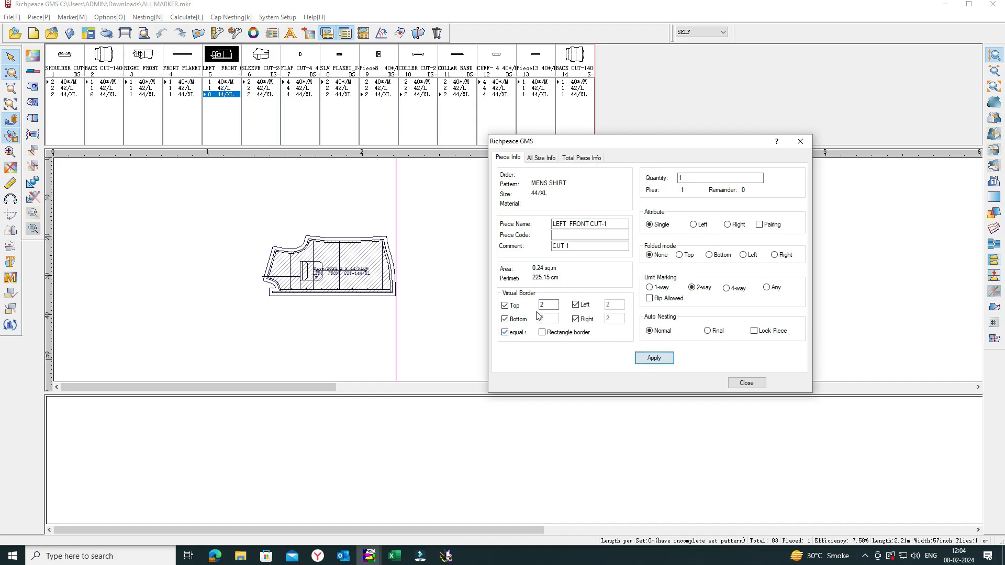
left_click(543, 332)
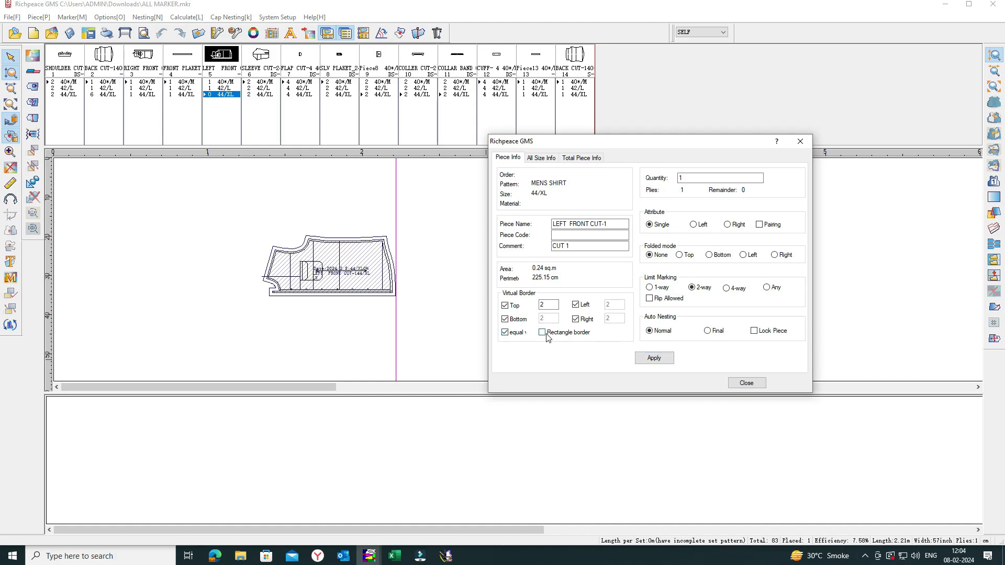
left_click(654, 358)
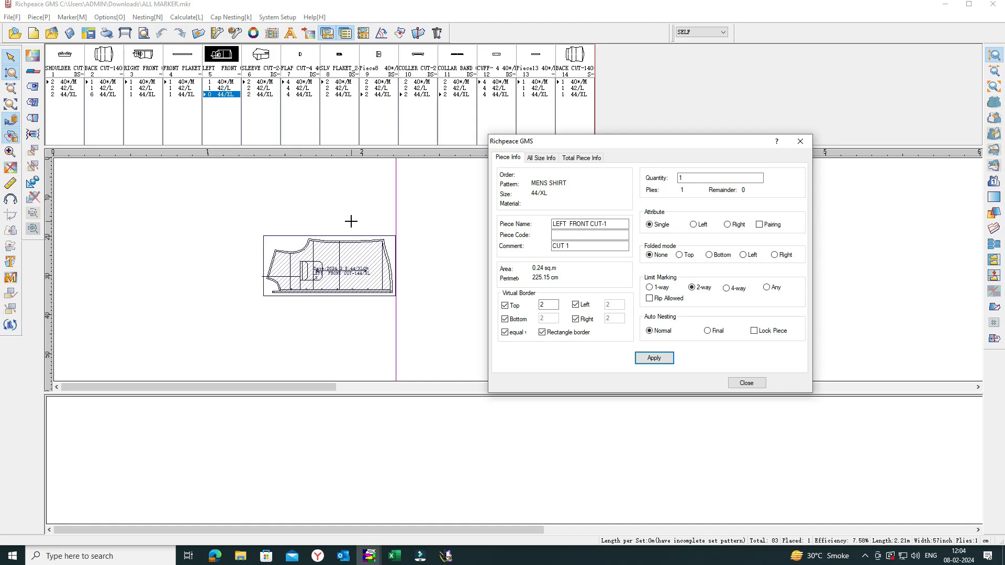
Move the 44/XL left front lower in the marker and place the 42/L left front above it.
left_click_drag(343, 268, 344, 294)
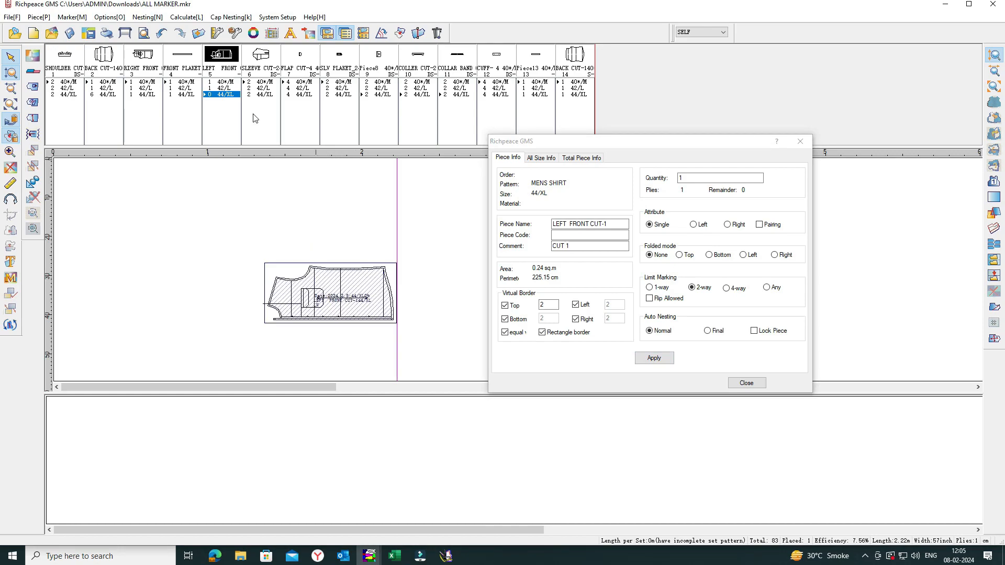
left_click(224, 88)
left_click_drag(163, 199, 359, 231)
left_click_drag(357, 309, 353, 315)
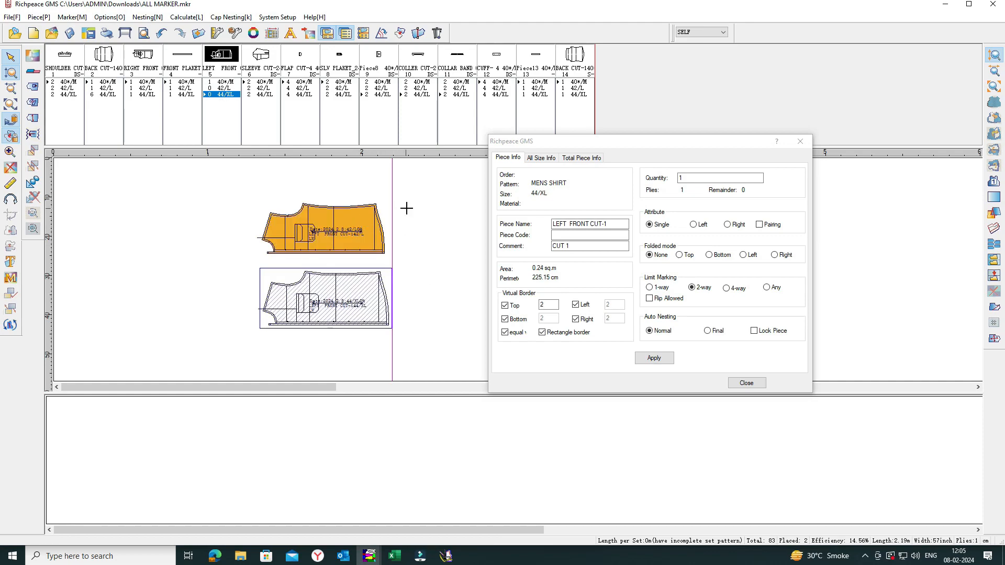
Apply the rectangle border of 2 to all sizes of the left front, and change it back to a border that follows the outline.
left_click(542, 158)
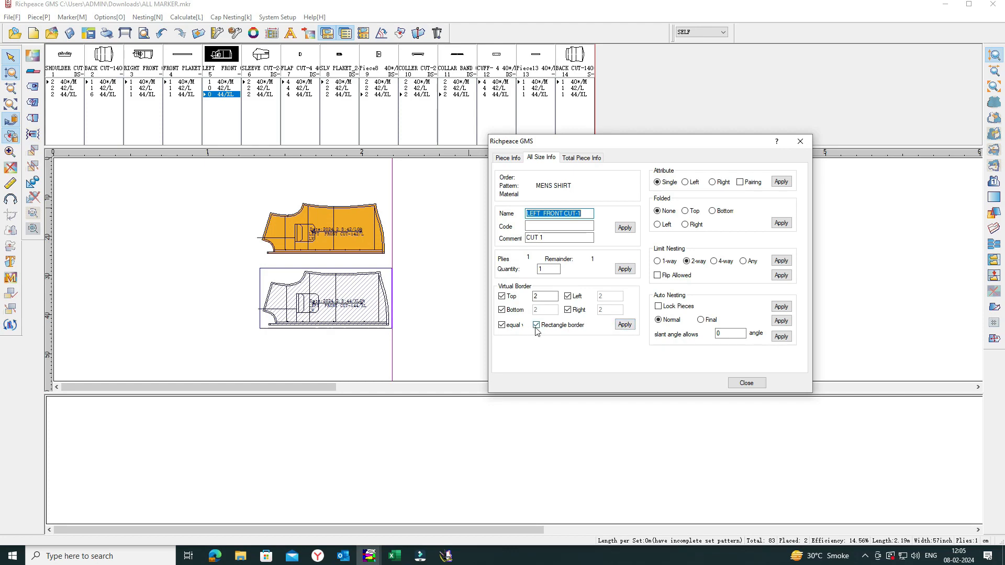
left_click(624, 325)
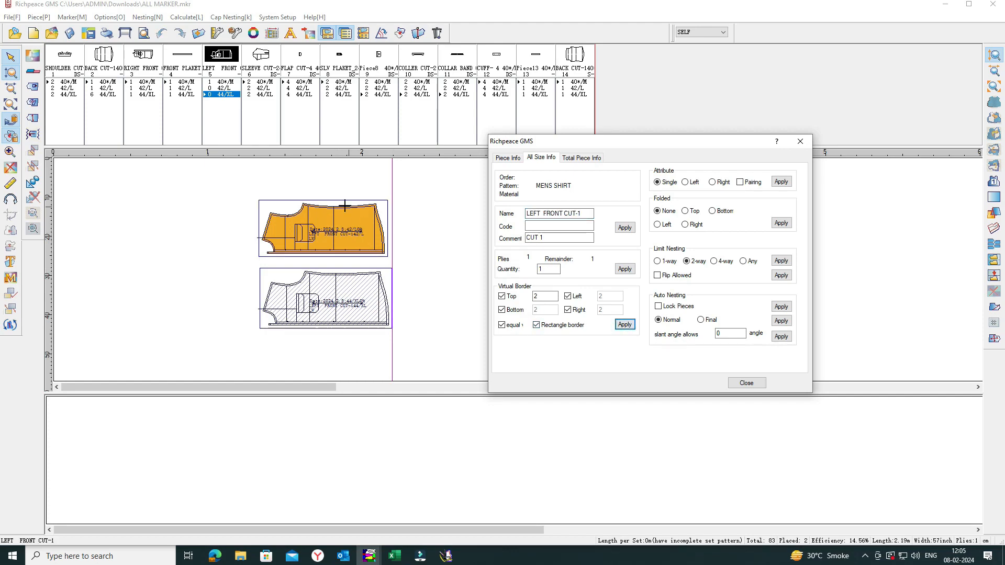
left_click(536, 325)
left_click(625, 325)
left_click_drag(373, 235, 375, 237)
left_click_drag(367, 290, 370, 293)
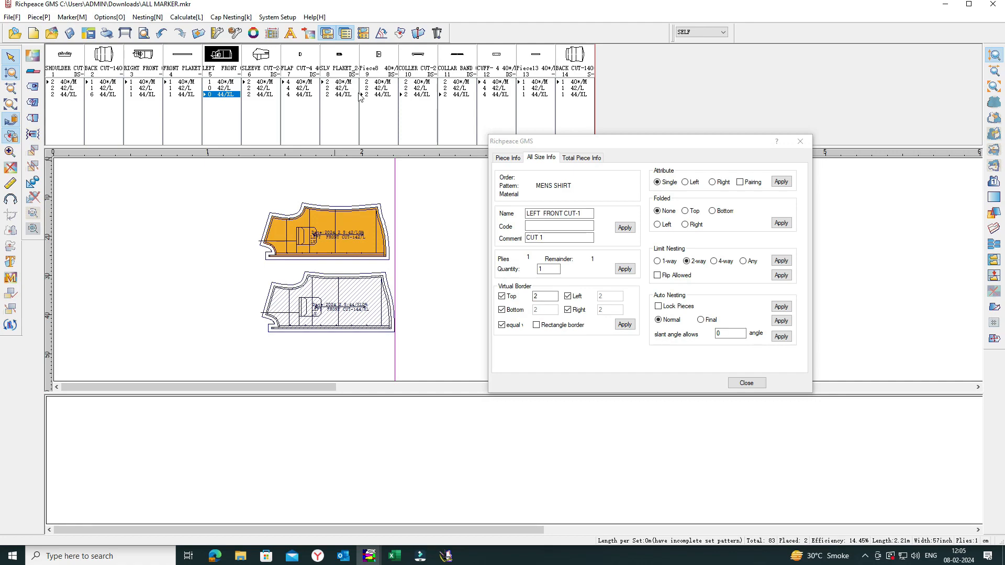
Place the 40*/M shoulder piece and the 42/L COLLER CUT-2 piece near the start of the marker.
double_click(78, 82)
left_click_drag(93, 172, 129, 240)
double_click(417, 88)
left_click_drag(112, 203, 123, 207)
Apply an equal virtual border of 2 to all pieces of the marker through Total Piece Info.
left_click(581, 158)
left_click(351, 303)
left_click(632, 328)
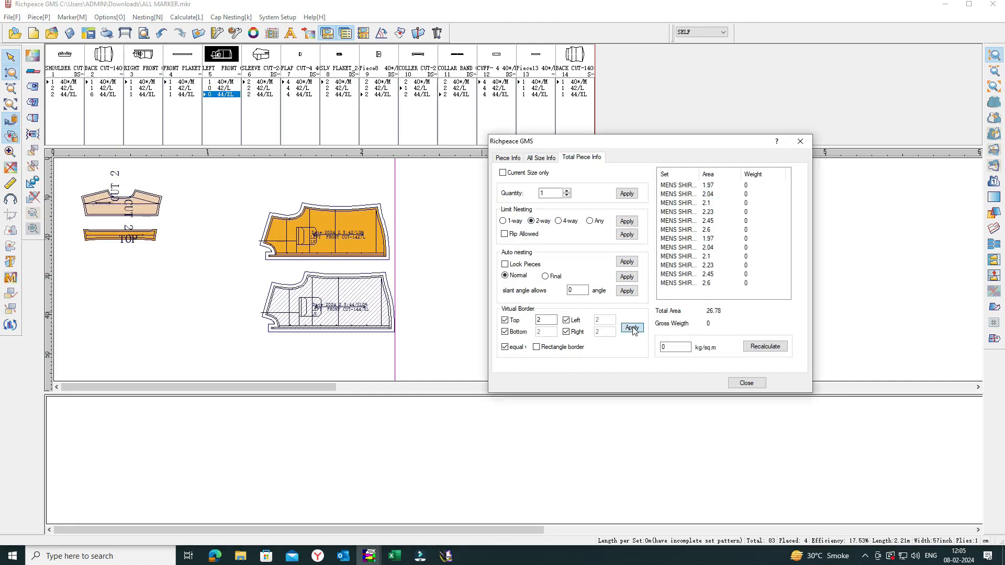
left_click_drag(746, 142, 764, 121)
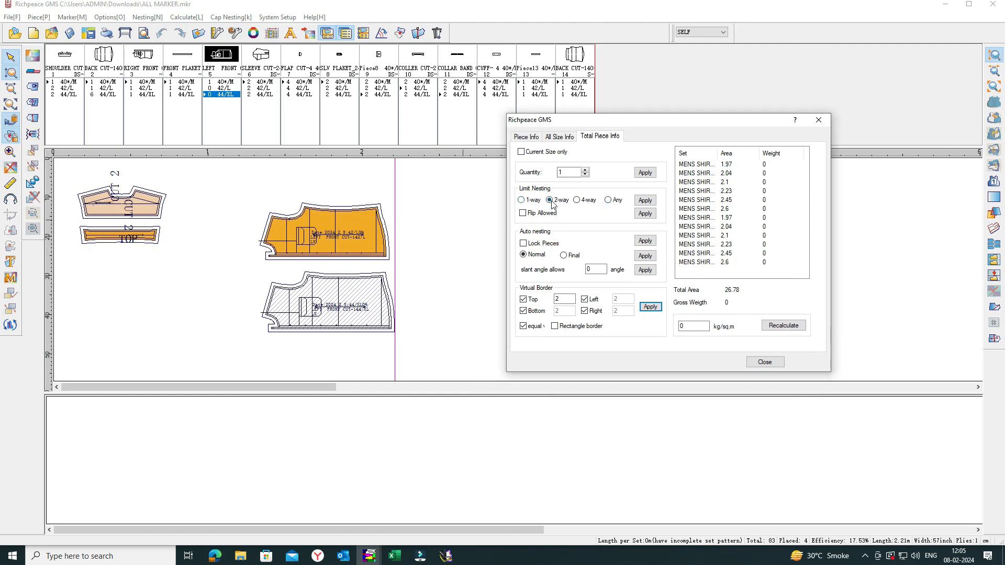
Remove the virtual border from all pieces and close the piece information.
left_click(567, 299)
left_click(650, 306)
left_click(764, 363)
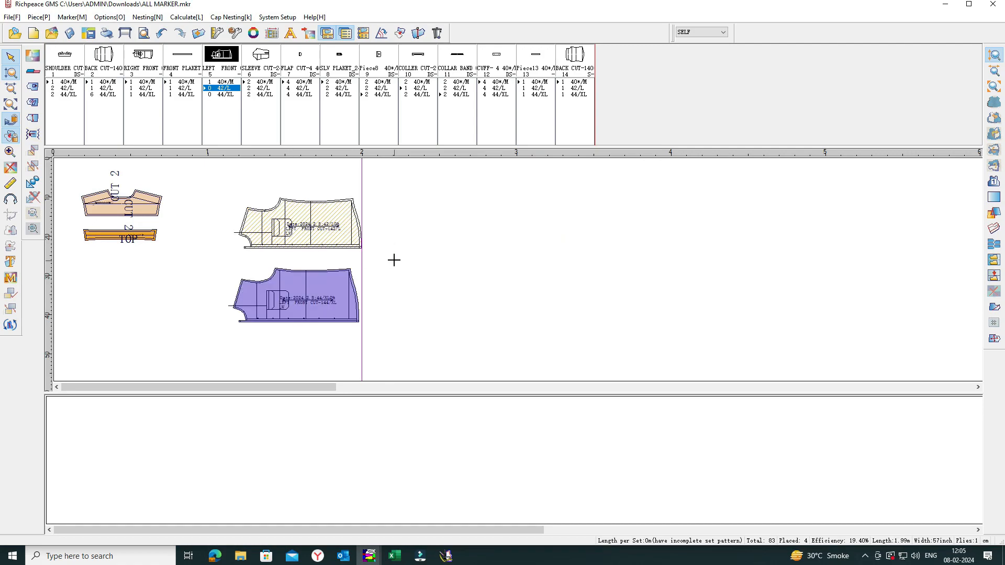
Create a copy of the selected 42/L left front rotated 43 degrees counter-clockwise.
left_click(381, 33)
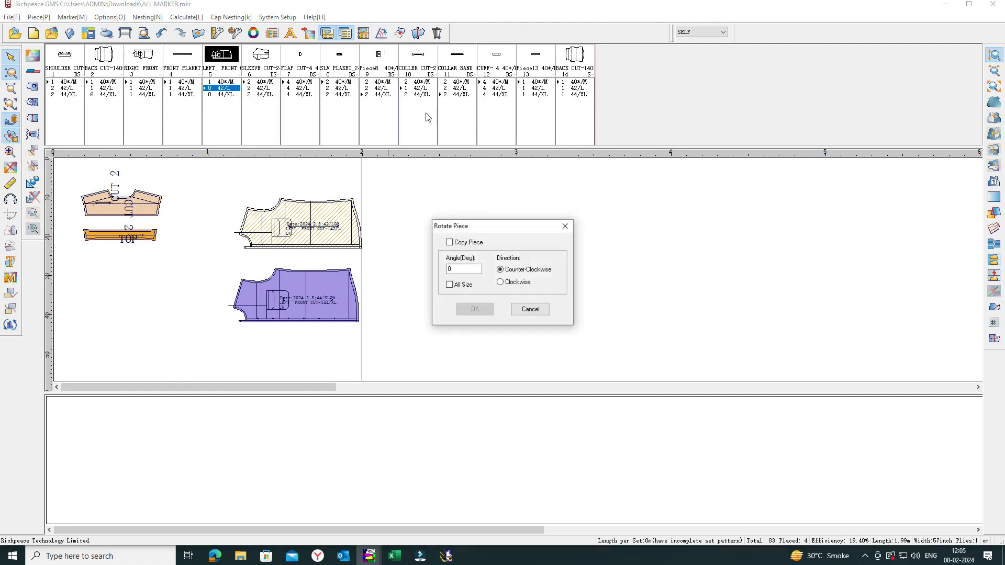
left_click_drag(522, 218, 528, 217)
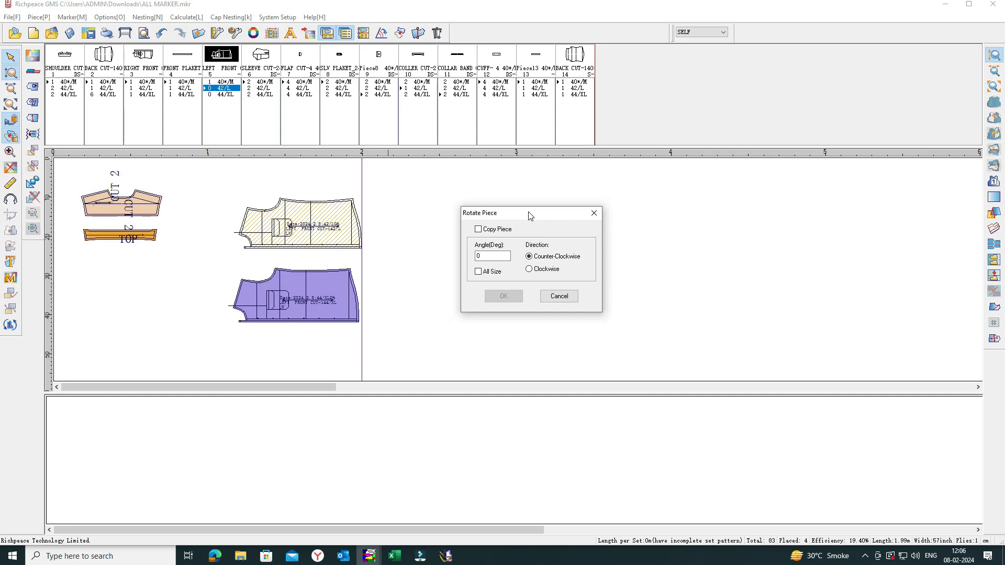
left_click(496, 258)
left_click(478, 229)
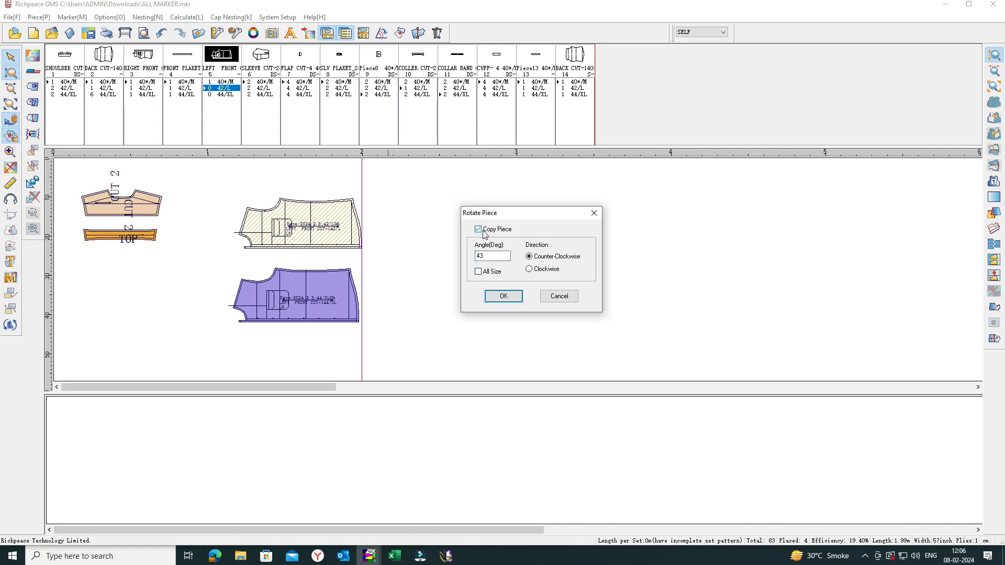
left_click(503, 297)
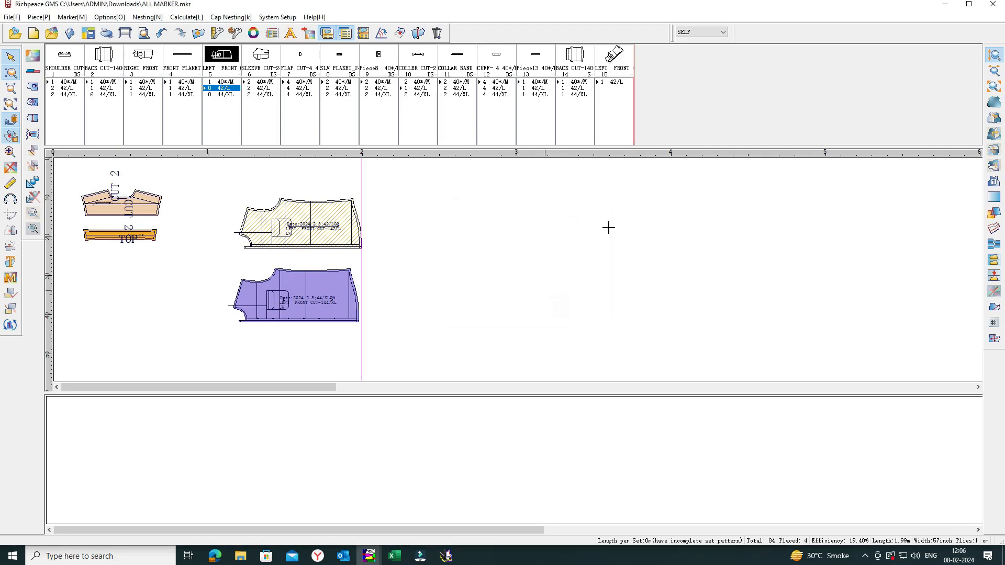
Place the rotated copy beside the original left front to compare them, and return the copy to the piece list.
double_click(623, 83)
left_click_drag(432, 299, 524, 252)
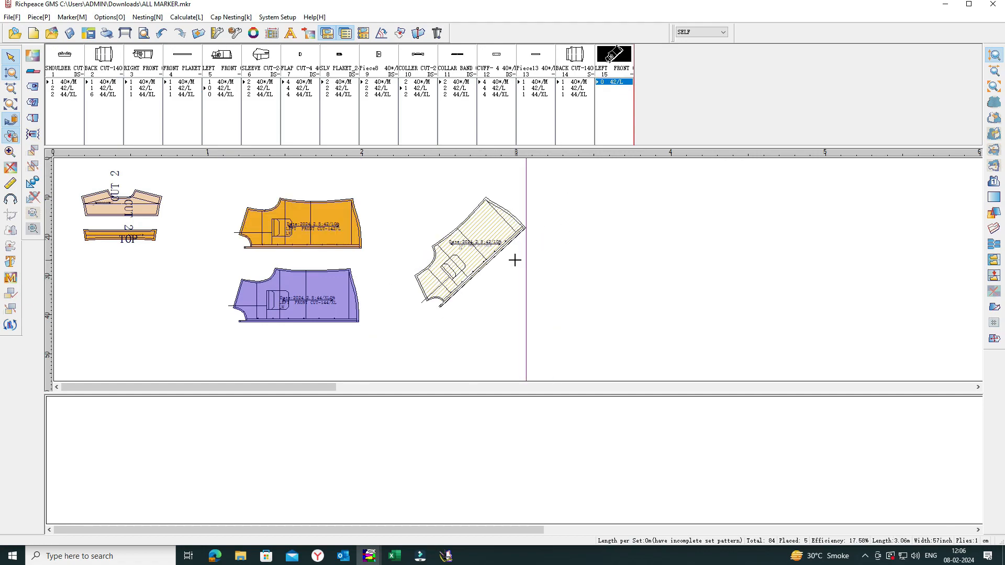
left_click_drag(487, 257, 407, 250)
left_click(351, 237)
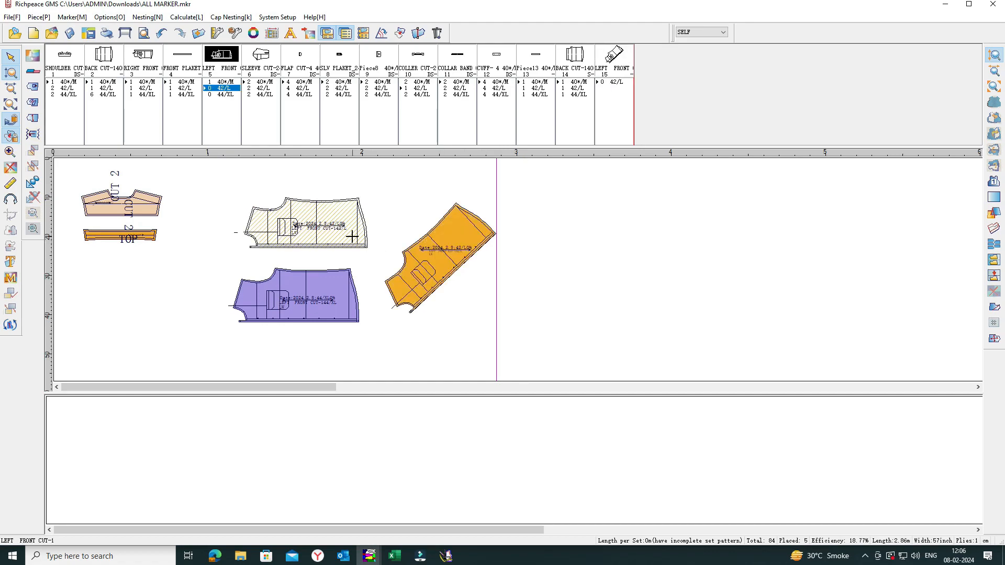
left_click_drag(337, 233, 289, 231)
double_click(415, 281)
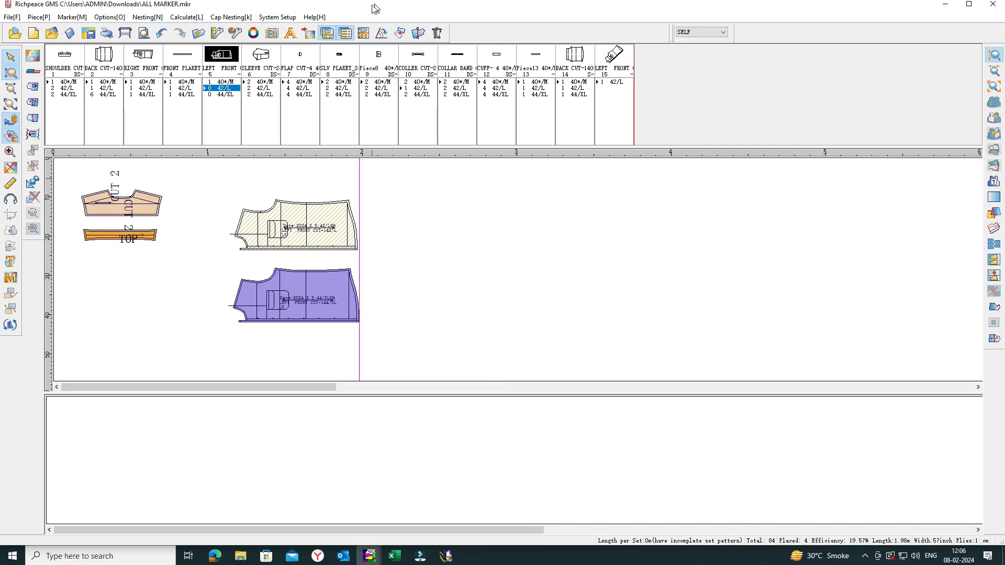
Create a duplicate of the selected 42/L left front flipped in the Up/Down direction.
left_click(404, 39)
left_click_drag(503, 230, 530, 225)
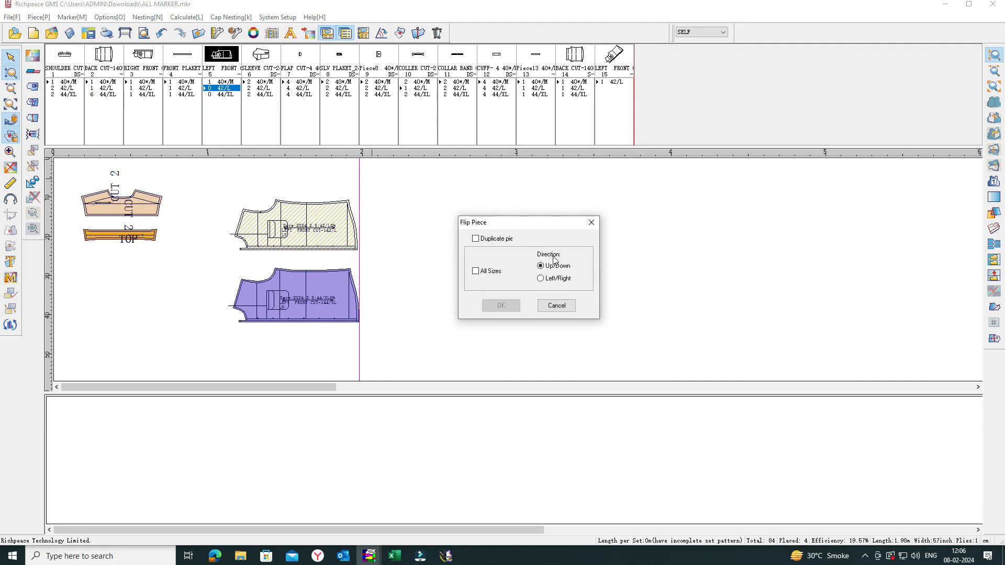
left_click(475, 239)
left_click(501, 306)
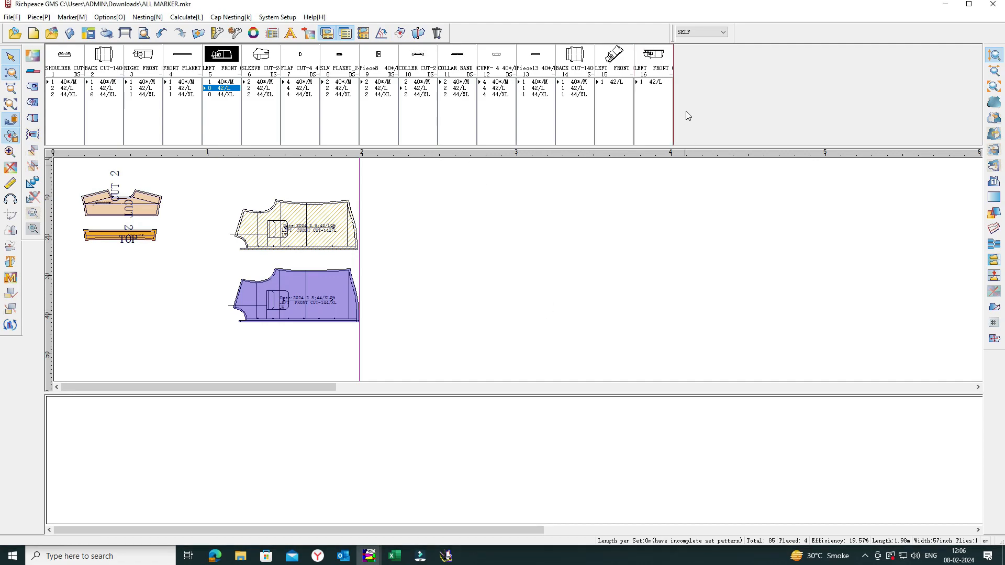
Place the flipped duplicate beside the 44/XL left front and reposition the original 42/L left front above it.
double_click(655, 84)
left_click_drag(137, 347, 491, 313)
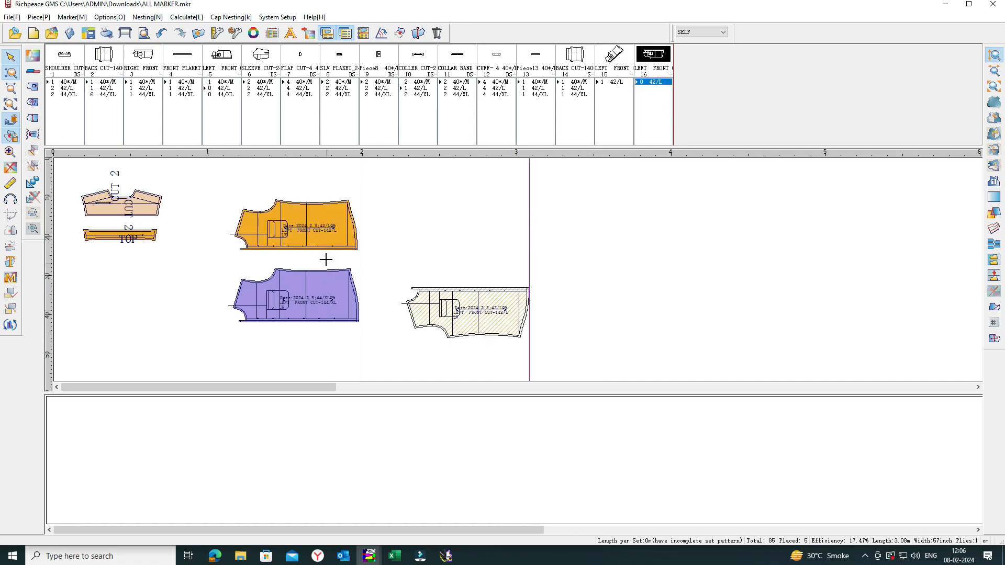
left_click_drag(319, 234, 364, 216)
left_click_drag(478, 306, 454, 286)
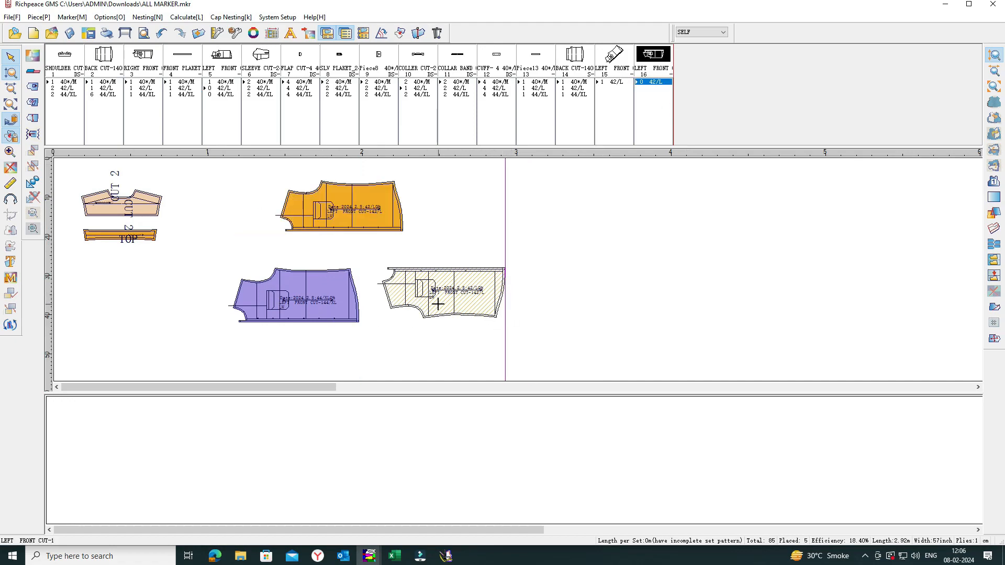
left_click_drag(352, 226, 345, 242)
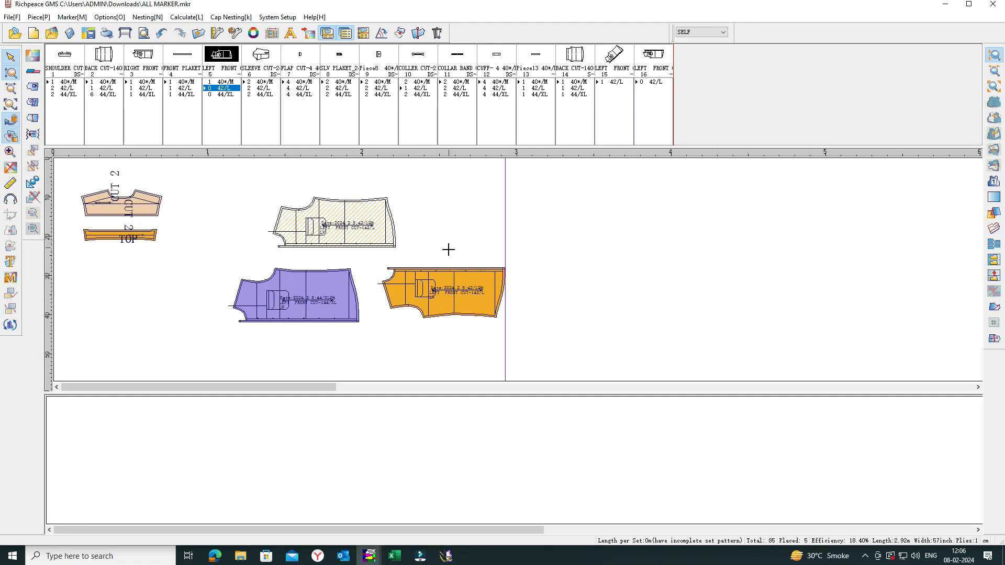
Return the flipped left front duplicate to the piece list and place the 42/L back in the open marker area.
double_click(466, 295)
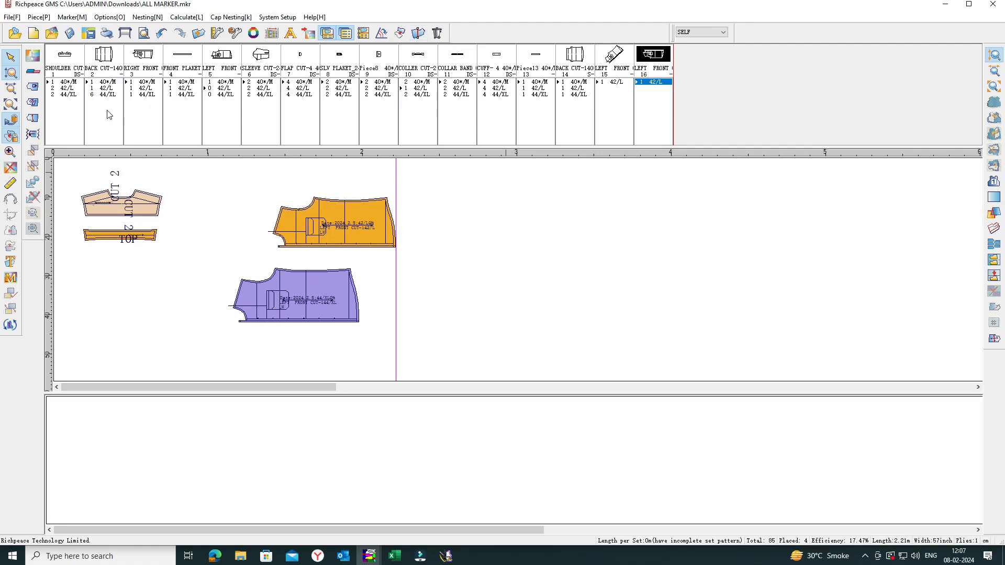
double_click(107, 88)
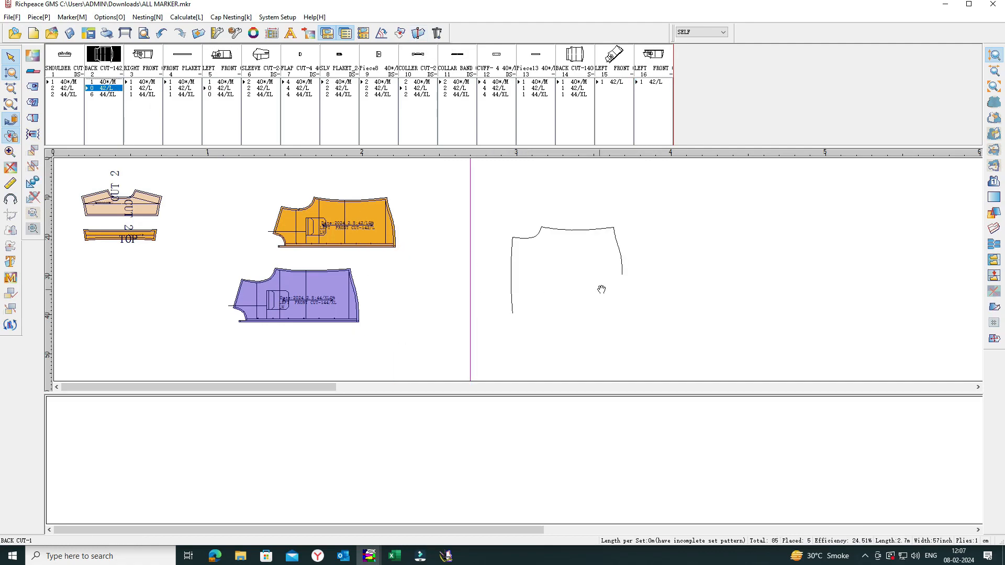
left_click(513, 294)
Cut the placed 42/L back in two with a horizontal half-cut and a 0 cm added seam.
left_click(418, 33)
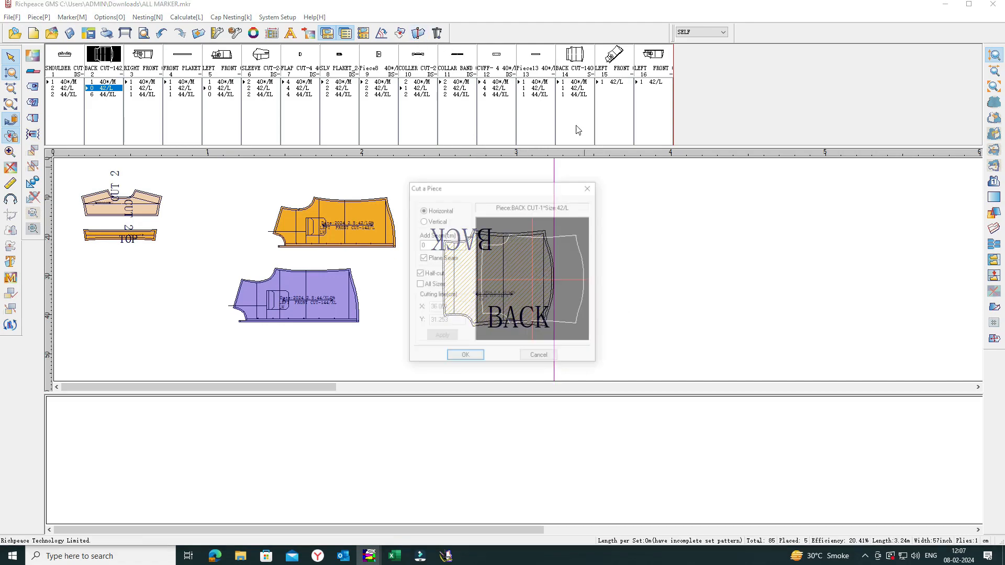
left_click_drag(524, 188, 702, 167)
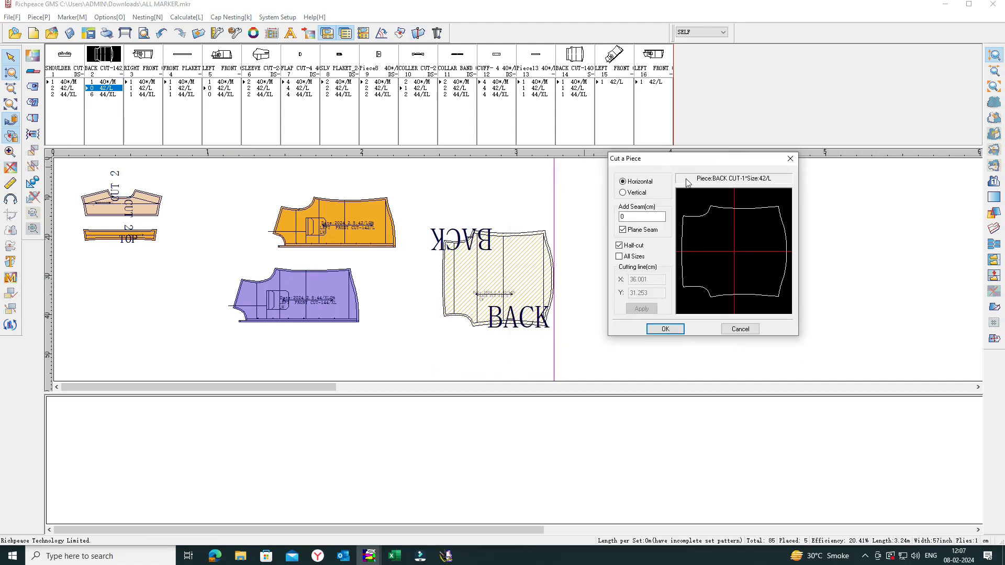
left_click(627, 183)
left_click(665, 329)
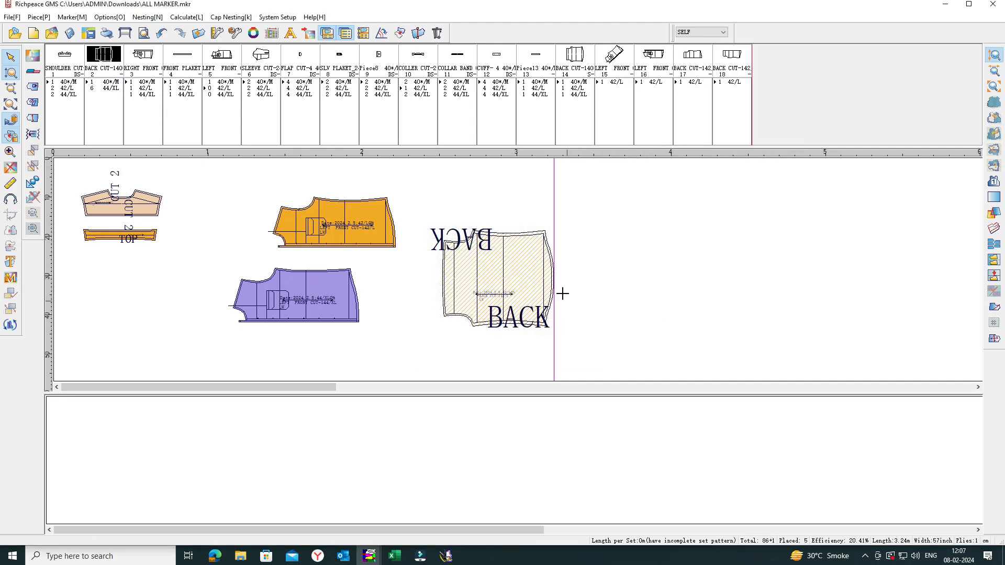
Place both cut halves of the 42/L back in the marker, one above the other, beside the whole back.
left_click(562, 293)
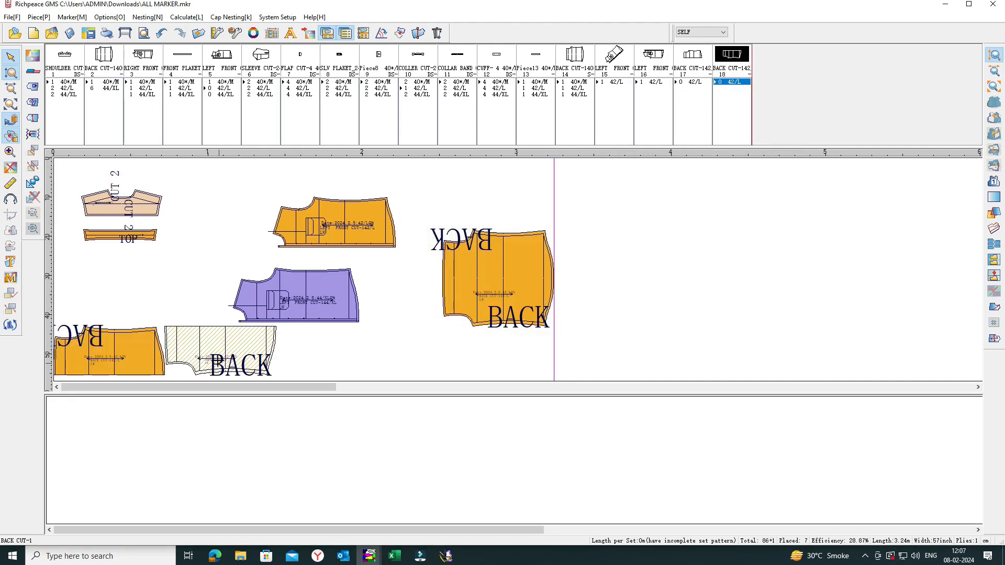
left_click(545, 319)
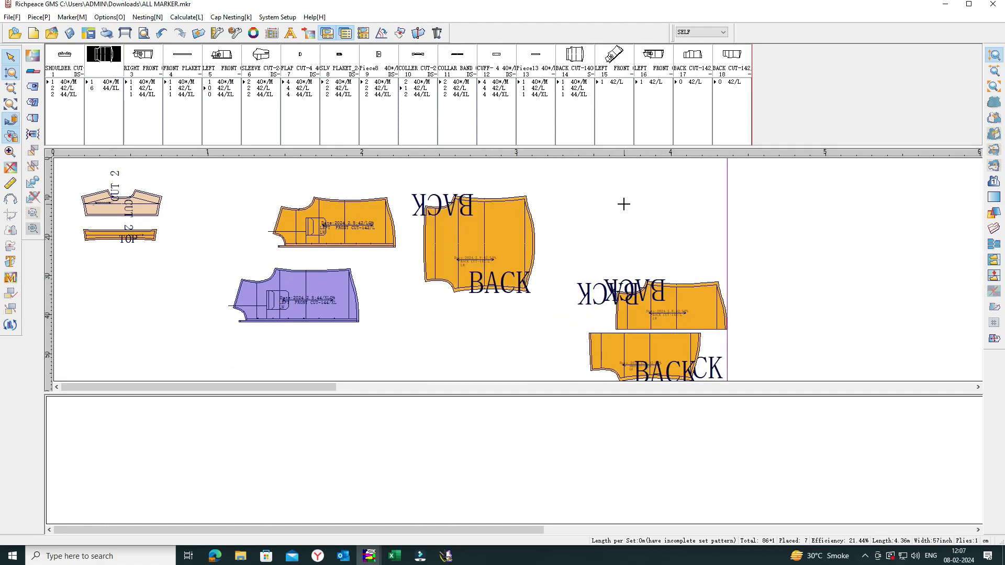
left_click(618, 291)
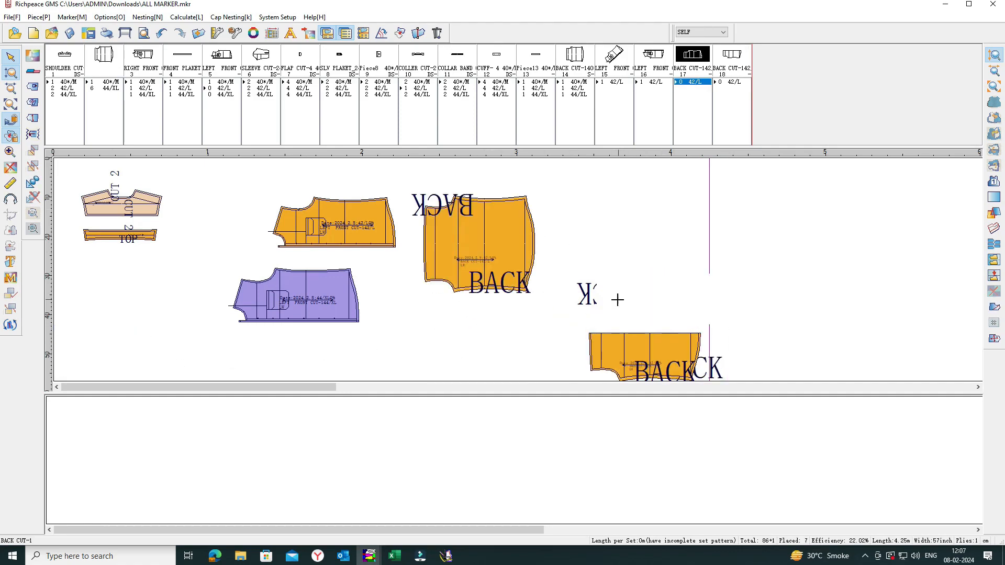
left_click(648, 309)
left_click(649, 309)
left_click(586, 274)
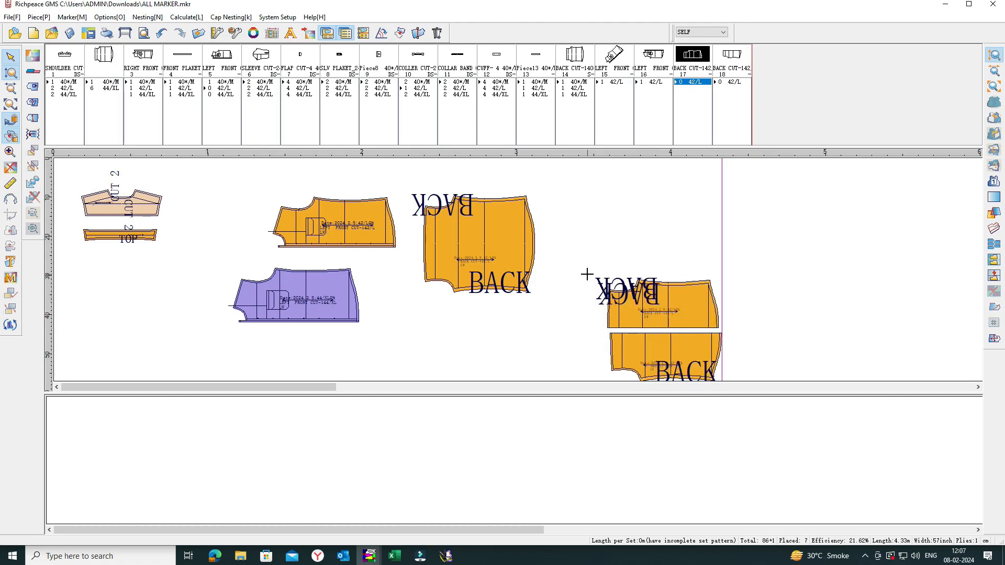
Line up the upper back half with the lower half, leaving a gap between their cut edges.
left_click(631, 302)
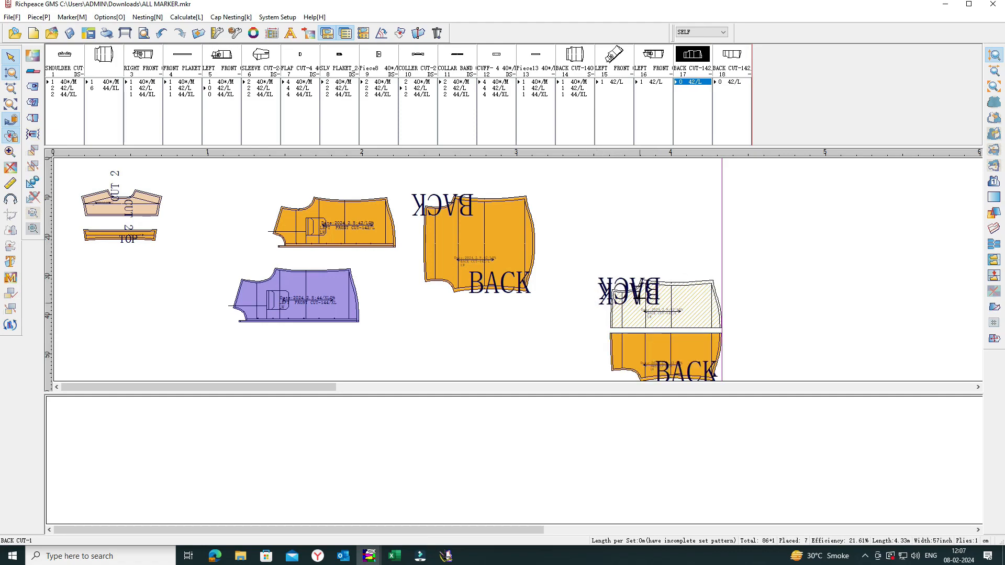
left_click(635, 256)
left_click(678, 309)
left_click(680, 341)
left_click(616, 321)
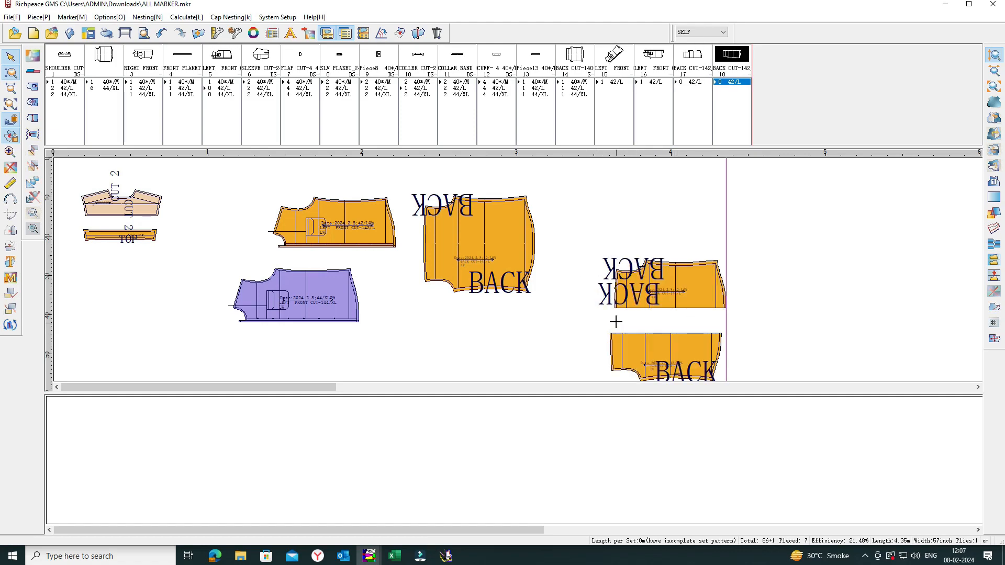
left_click_drag(676, 290, 672, 298)
left_click(644, 249)
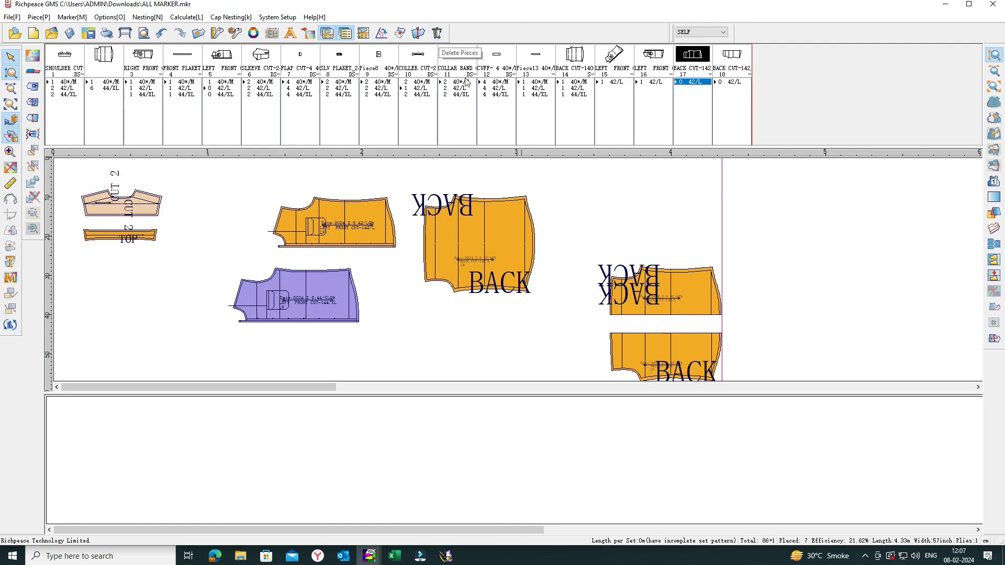
Delete the 42/L left front piece without including its other sizes.
left_click_drag(360, 208, 350, 207)
left_click(437, 34)
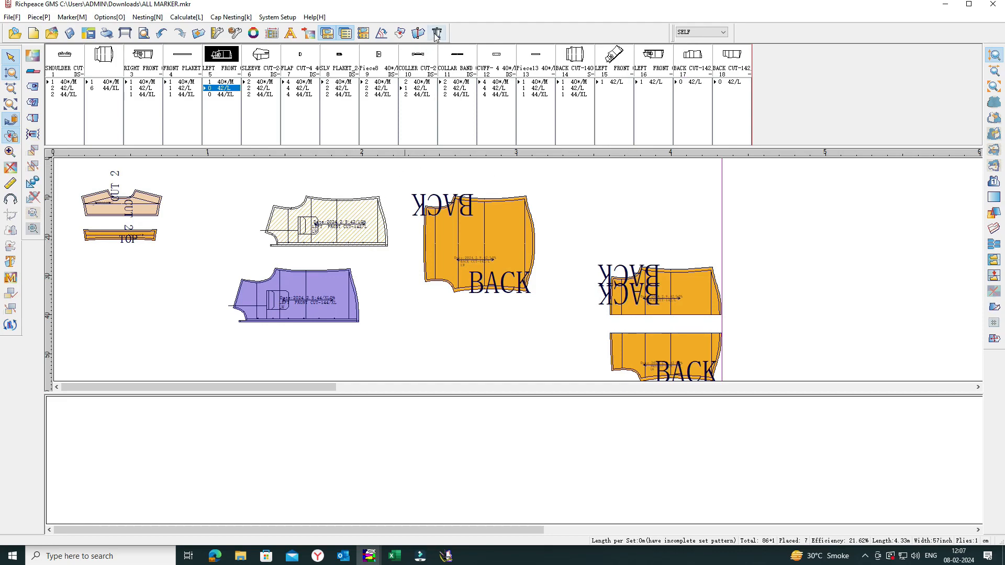
left_click_drag(488, 246, 616, 142)
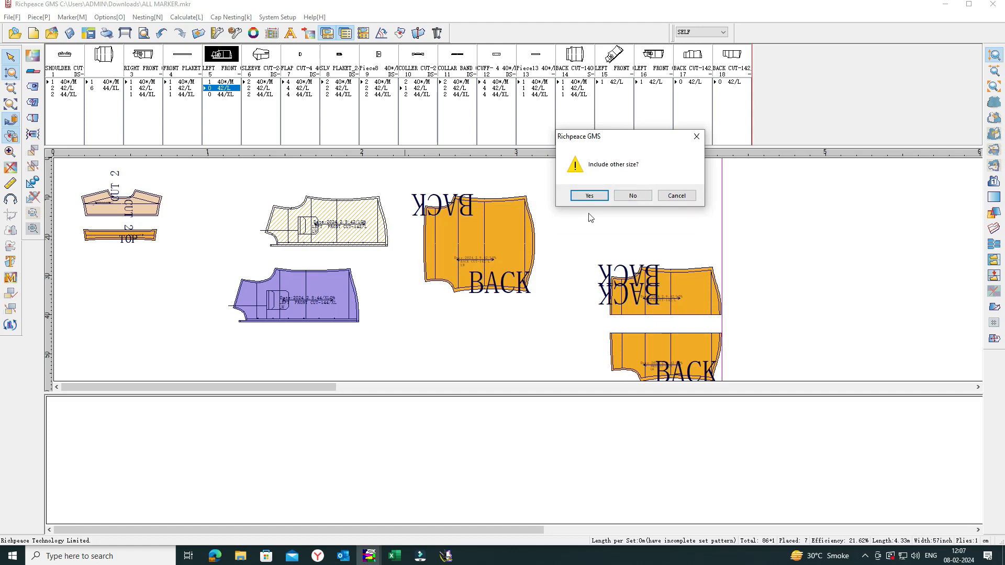
left_click(633, 196)
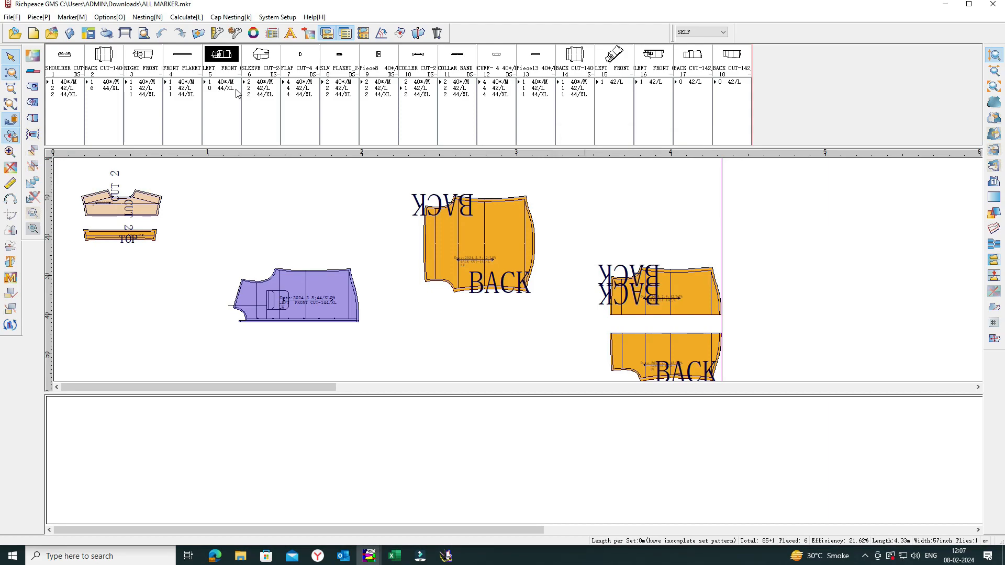
Move the 44/XL left front up in the marker and delete the piece together with its other sizes.
left_click_drag(321, 287, 315, 215)
left_click(437, 33)
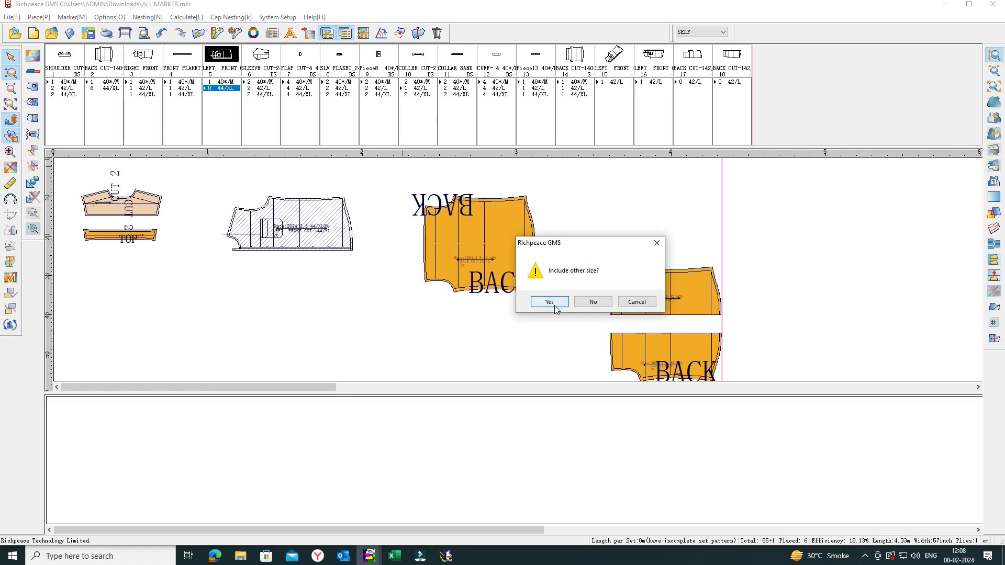
left_click(554, 307)
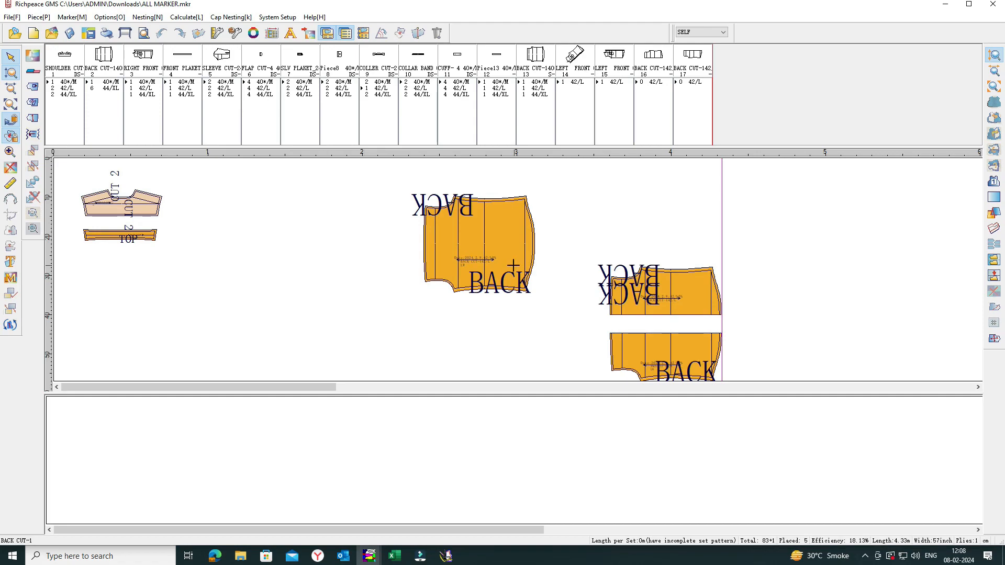